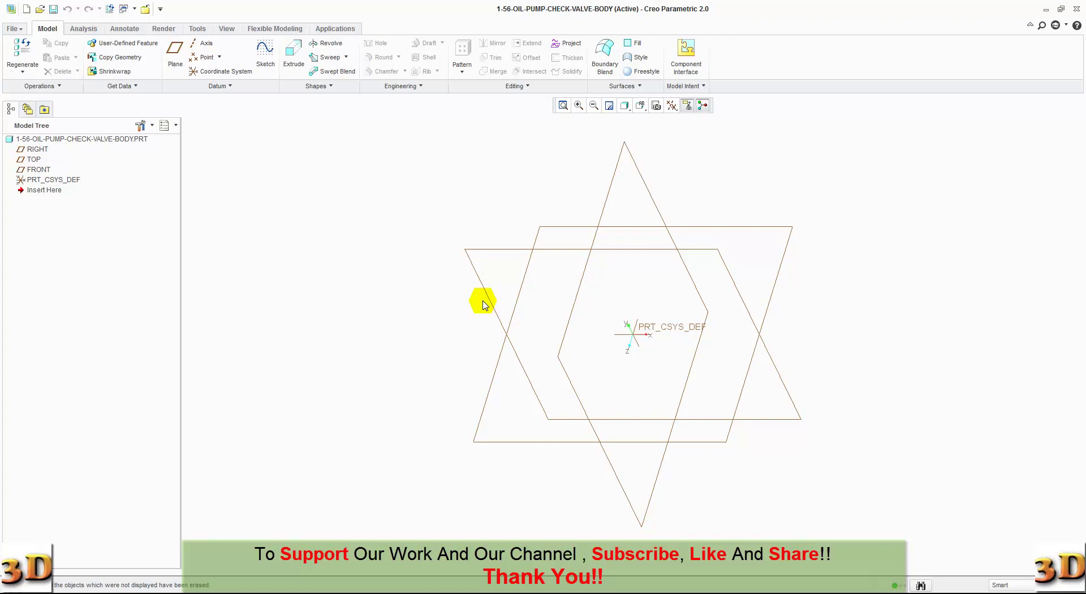
Sketch an 11-diameter circle centred on the origin of the TOP plane for a new extrusion
click(293, 57)
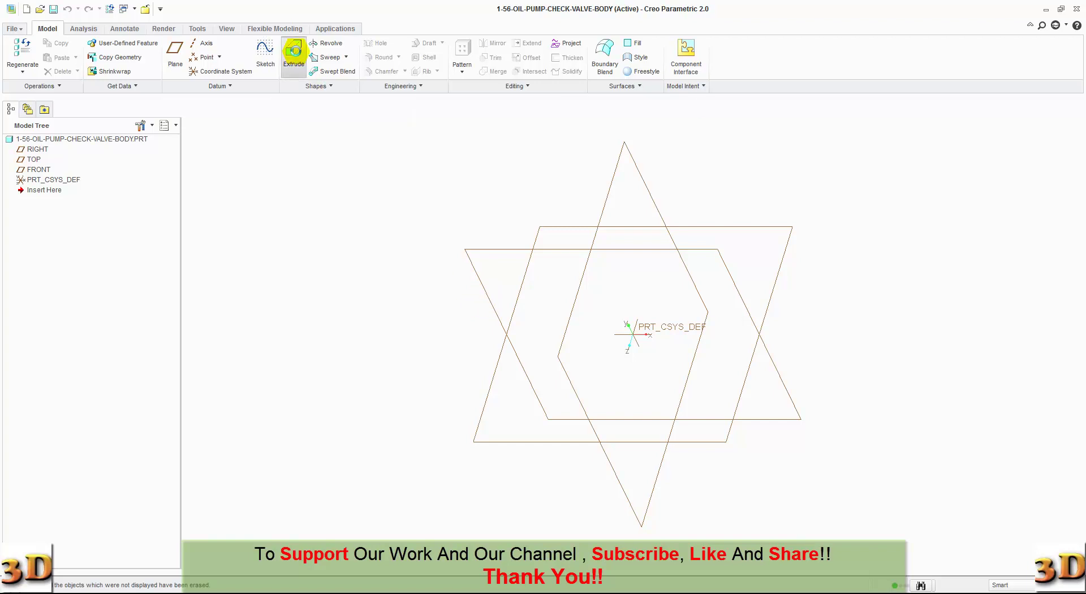
click(508, 441)
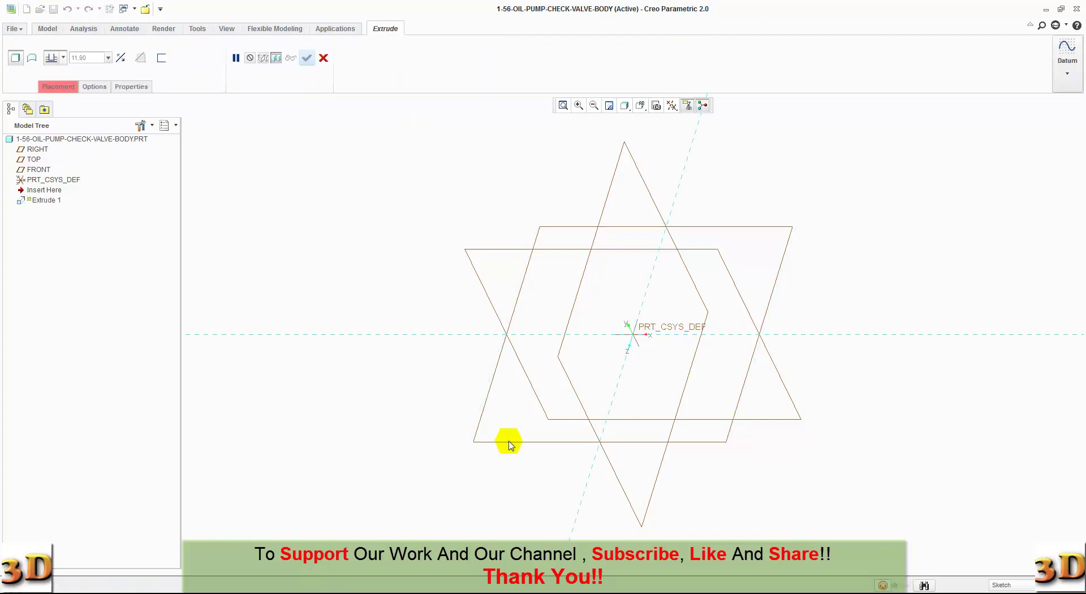
click(270, 71)
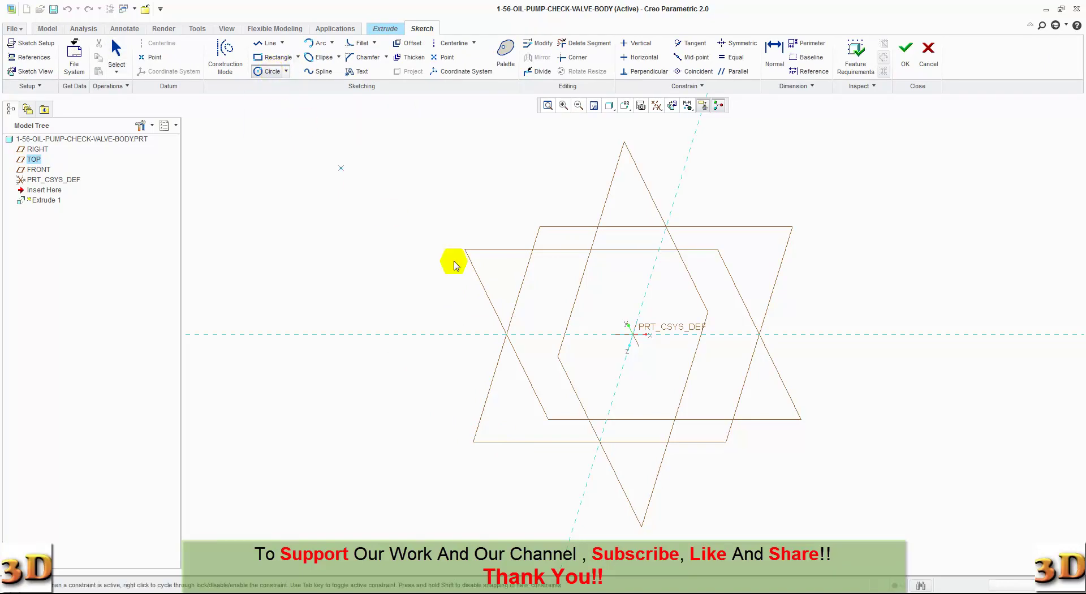
click(633, 335)
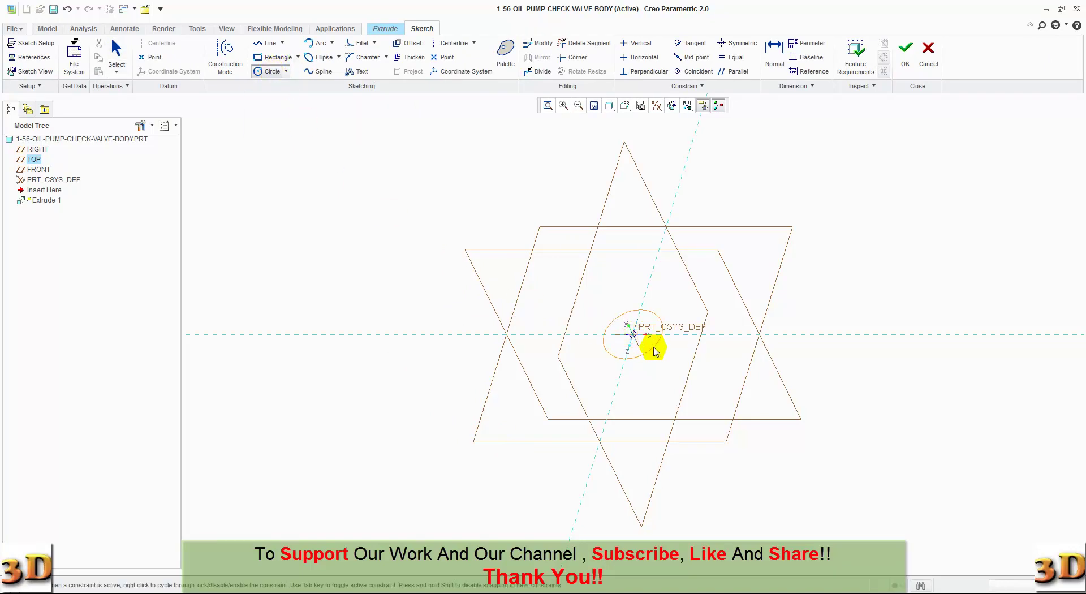
click(655, 352)
middle_click(667, 368)
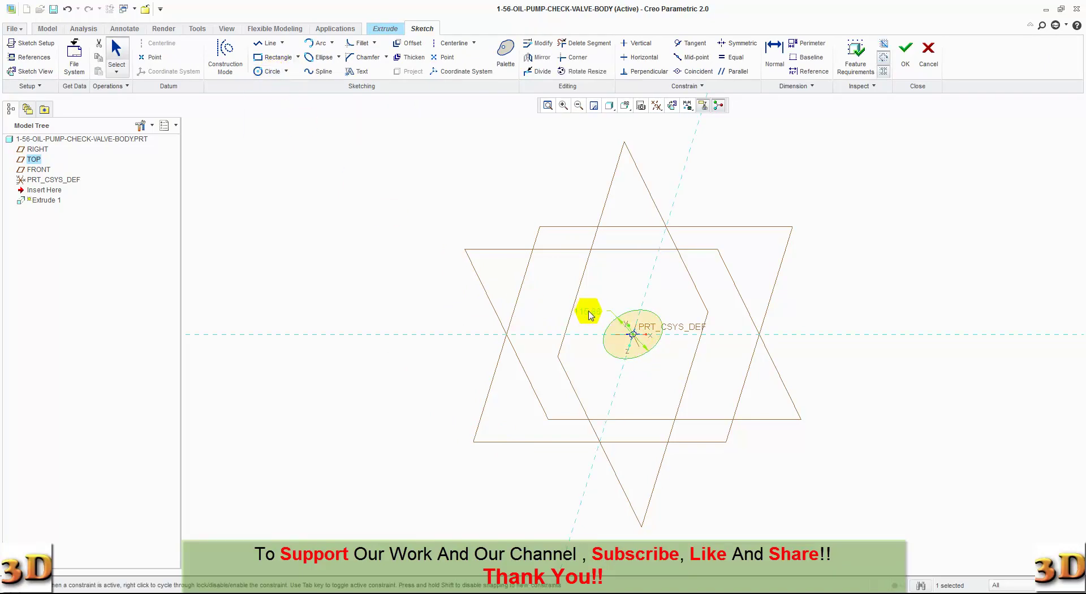
text(11)
key(Return)
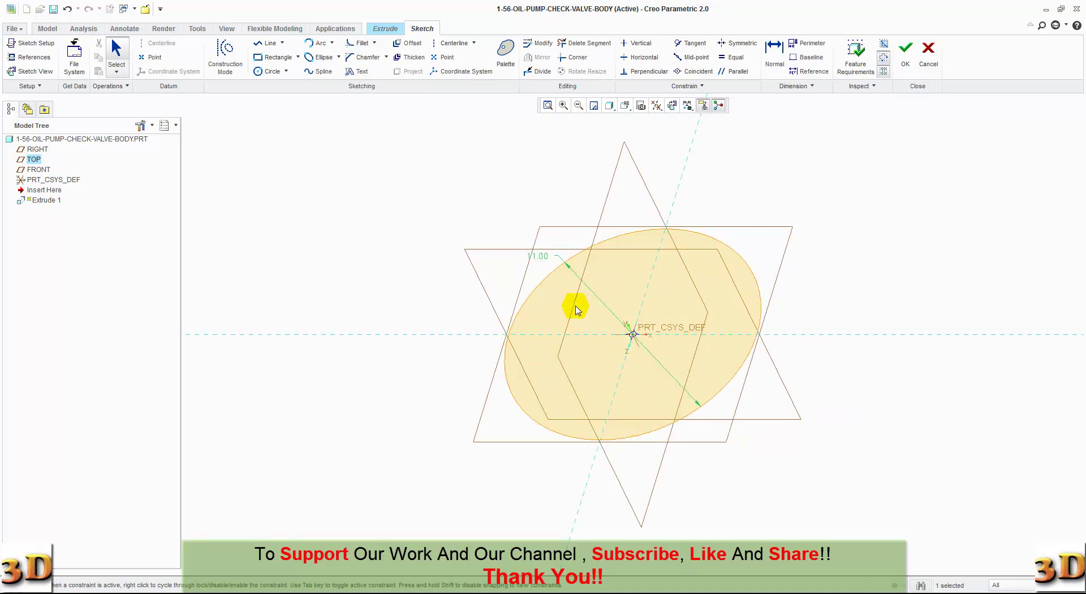
Extrude the circle to a depth of 14 to complete the solid cylinder
click(905, 50)
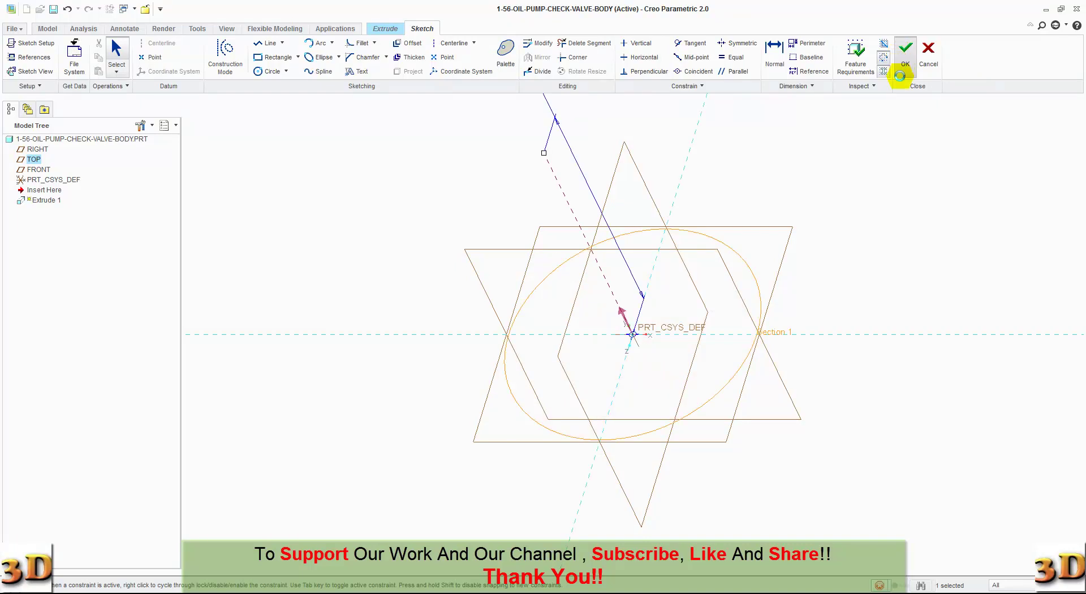
double_click(98, 58)
text(14)
key(Return)
click(308, 60)
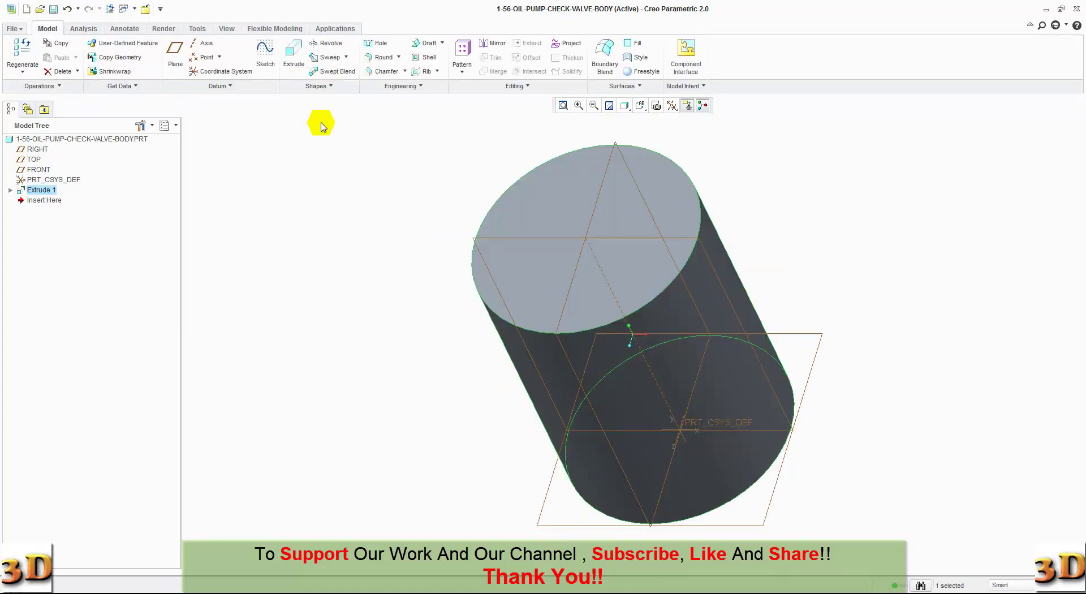
Sketch a centred circle on the cylinder's top face for a second extrusion
click(294, 56)
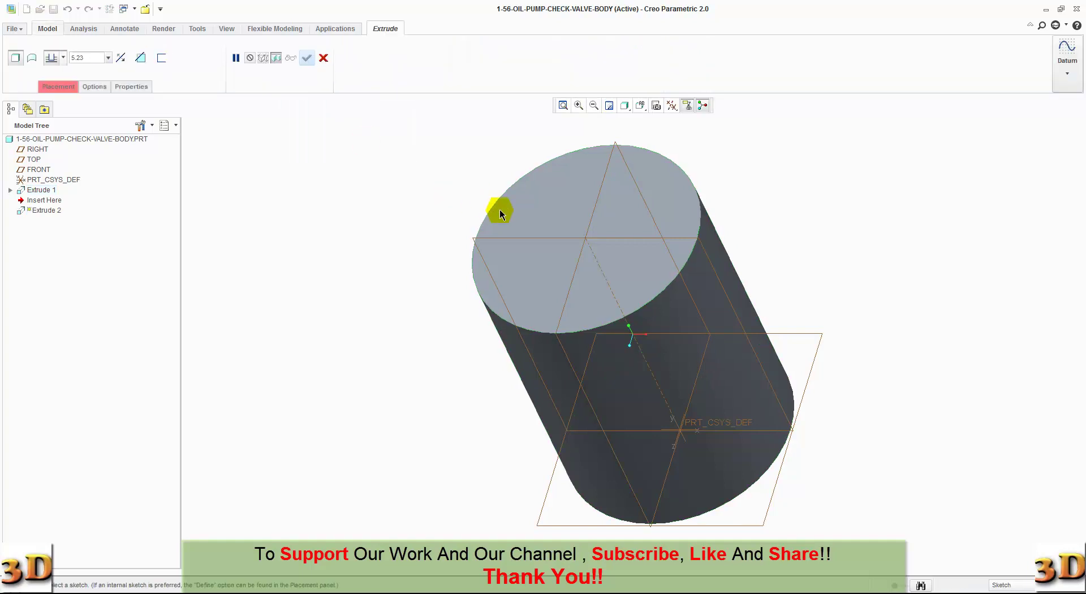
click(541, 229)
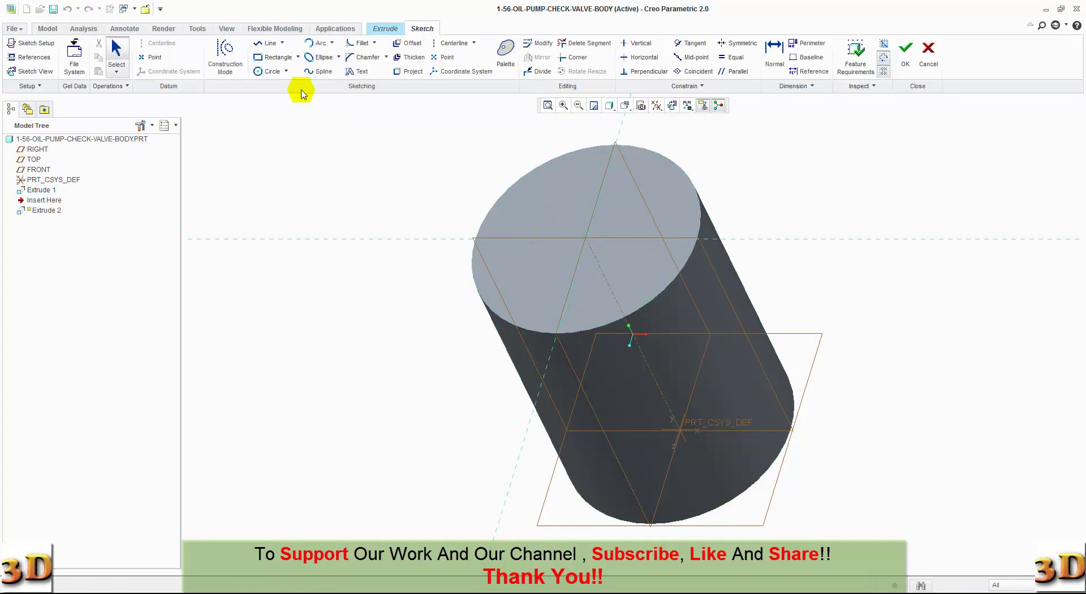
click(268, 72)
click(587, 238)
click(618, 259)
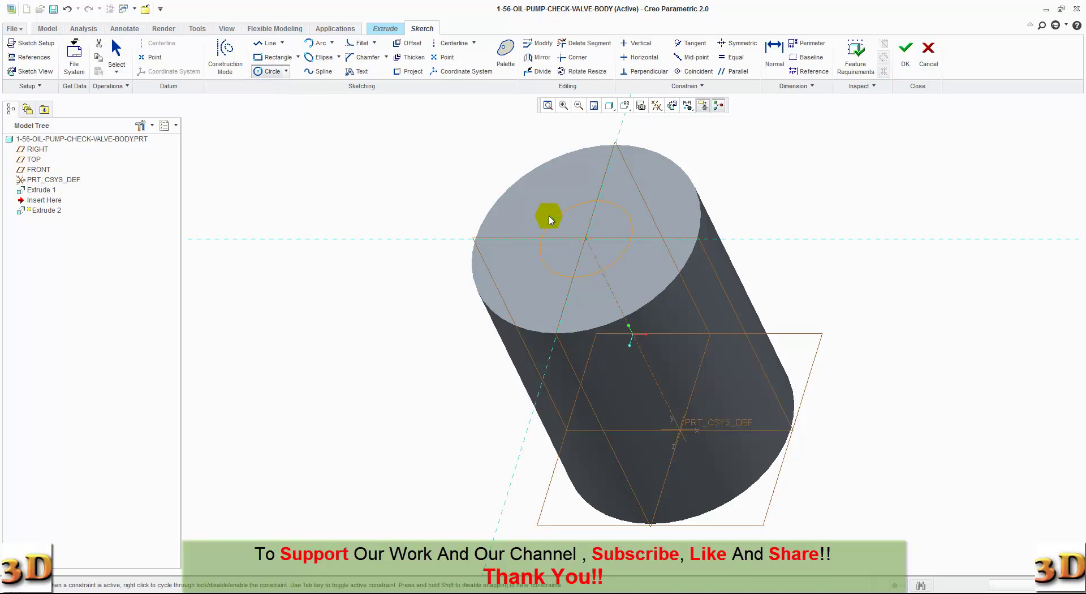
middle_click(538, 216)
double_click(532, 202)
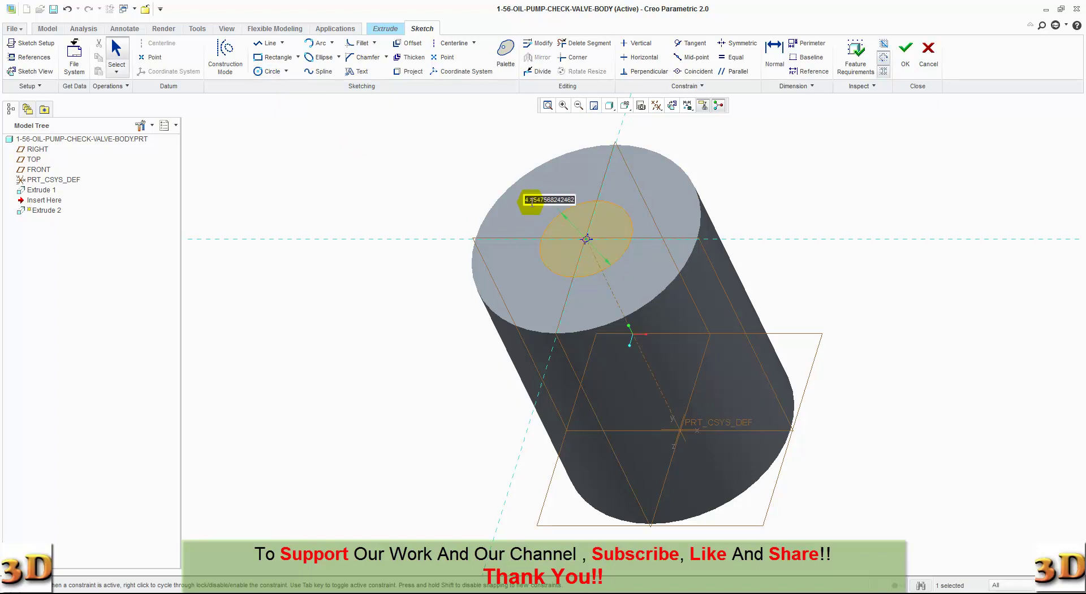
key(BackSpace)
Extrude that circle 7 deep to finish the boss
click(906, 50)
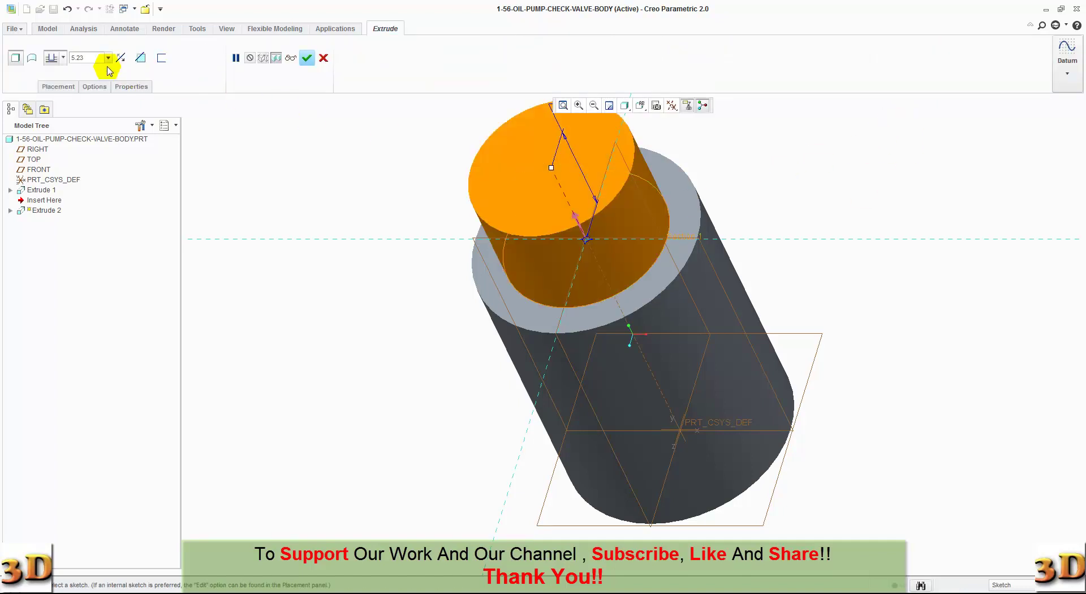
double_click(98, 57)
text(7)
key(Return)
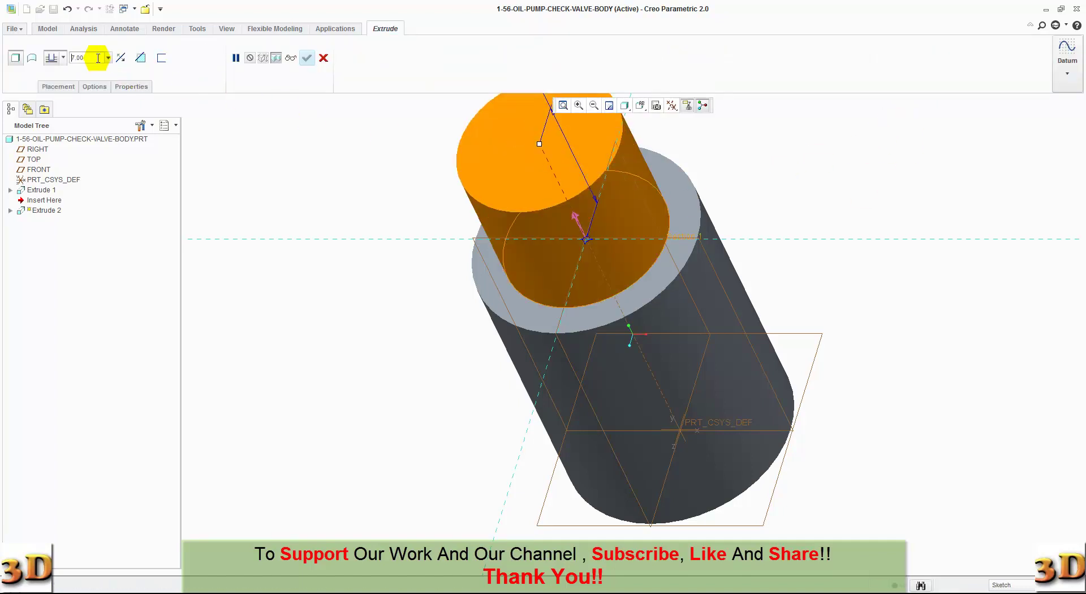
click(308, 62)
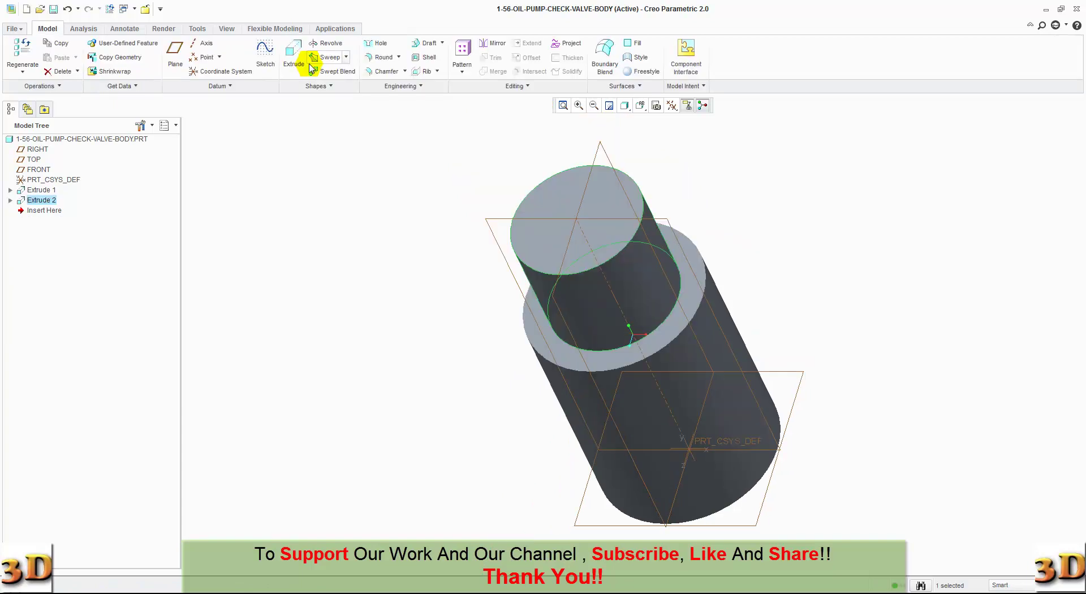
Add datum plane DTM1 at a 7.00 offset from TOP and start a revolve on DTM1
key(ctrl+g)
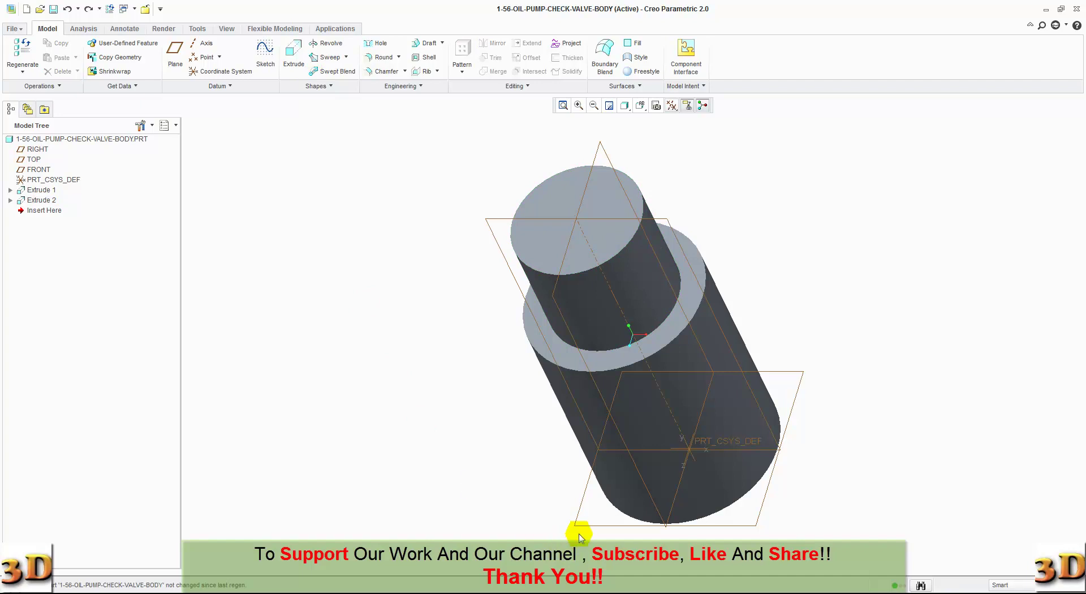
click(583, 515)
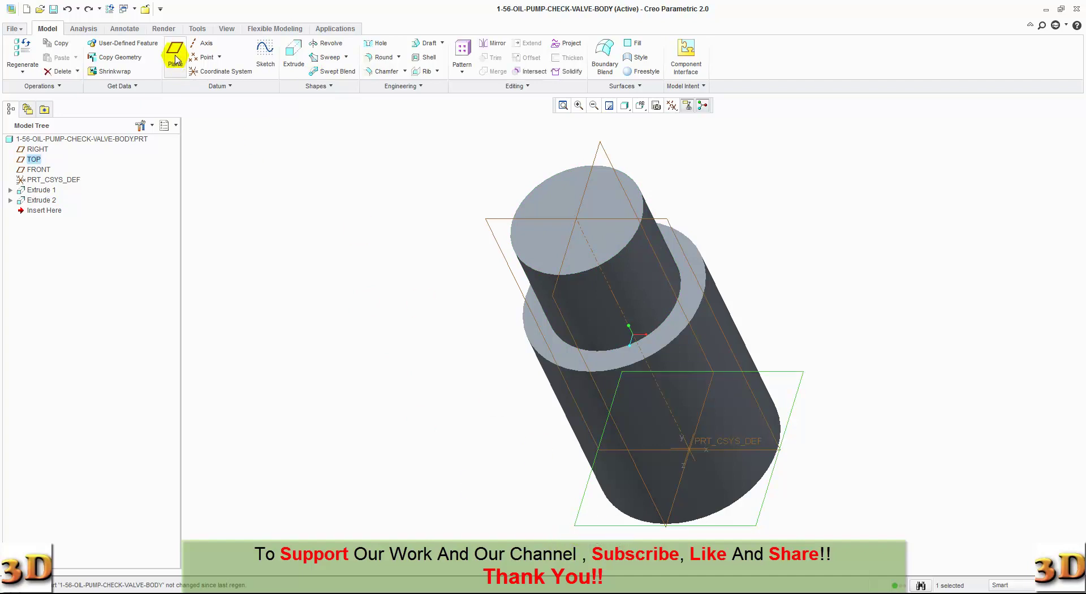
click(175, 54)
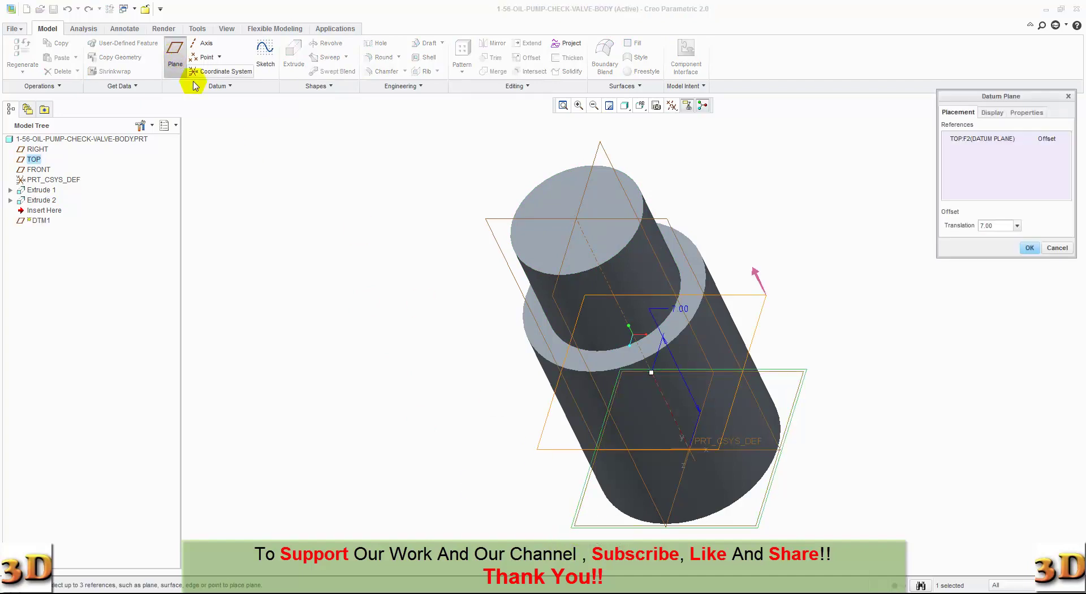
click(1029, 248)
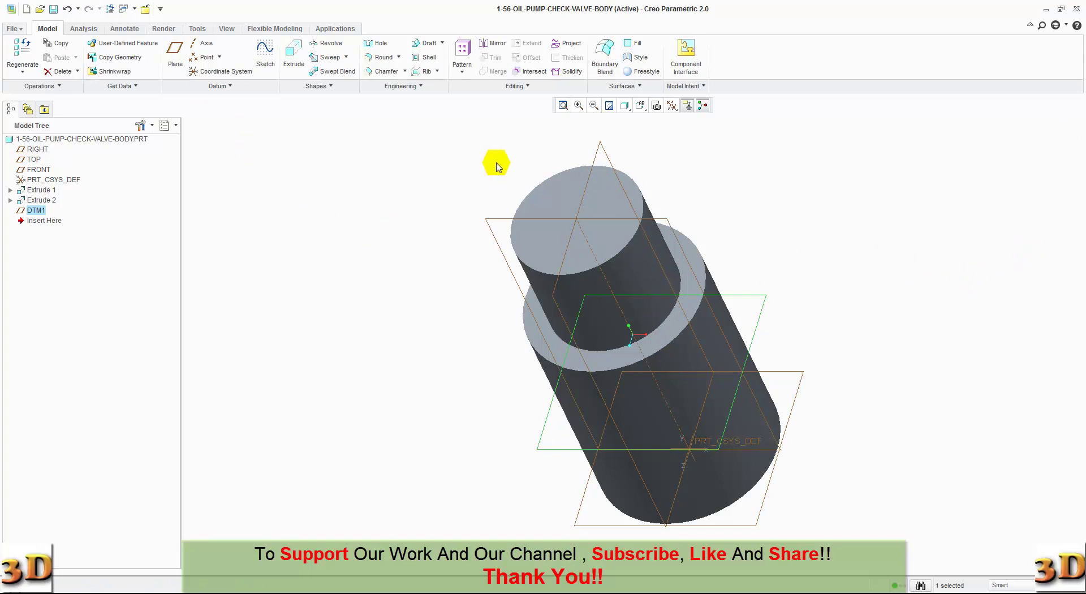
click(330, 44)
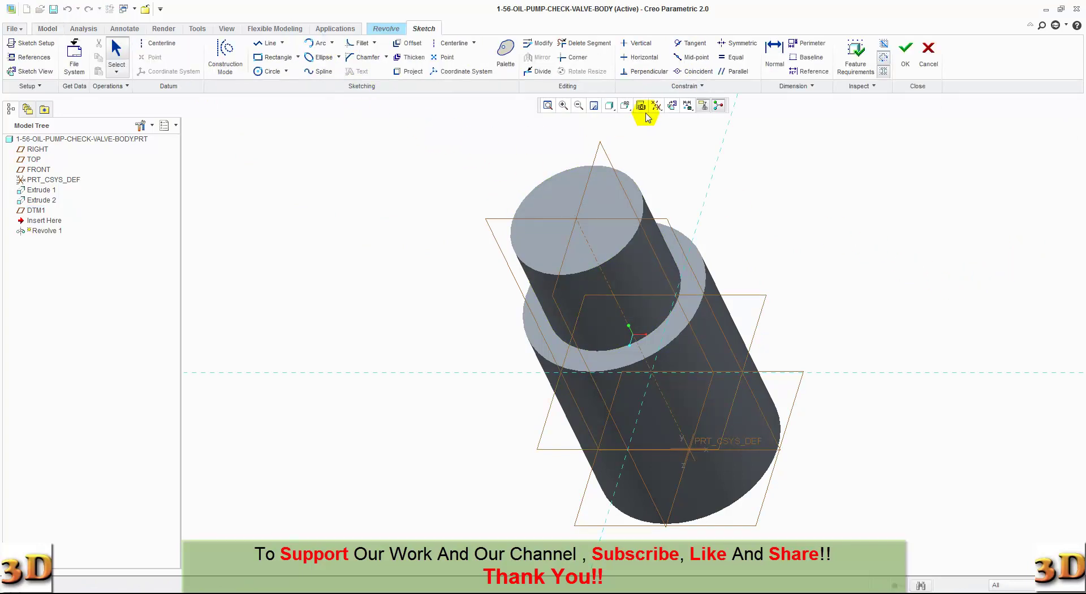
Draw a rectangle on DTM1 anchored at the circle edge, using that edge as a sketch reference
click(672, 105)
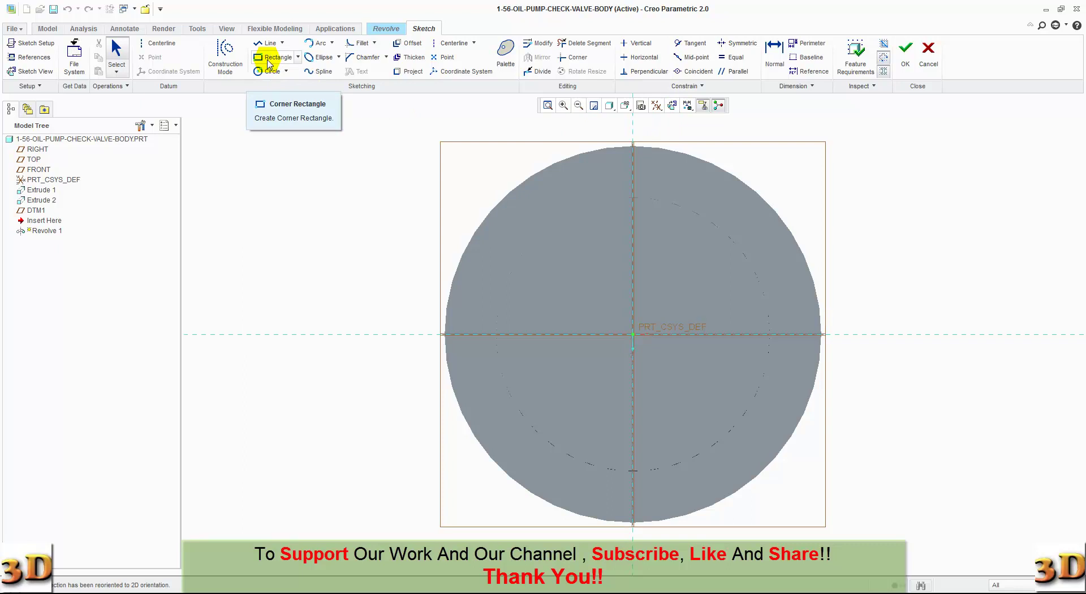
click(269, 62)
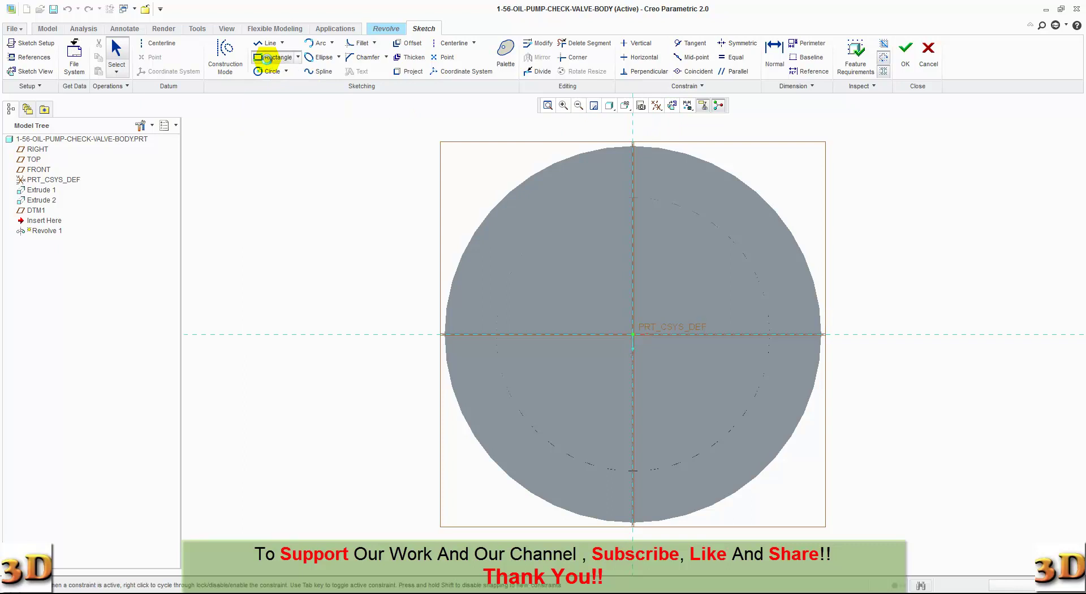
click(846, 320)
click(817, 296)
click(822, 334)
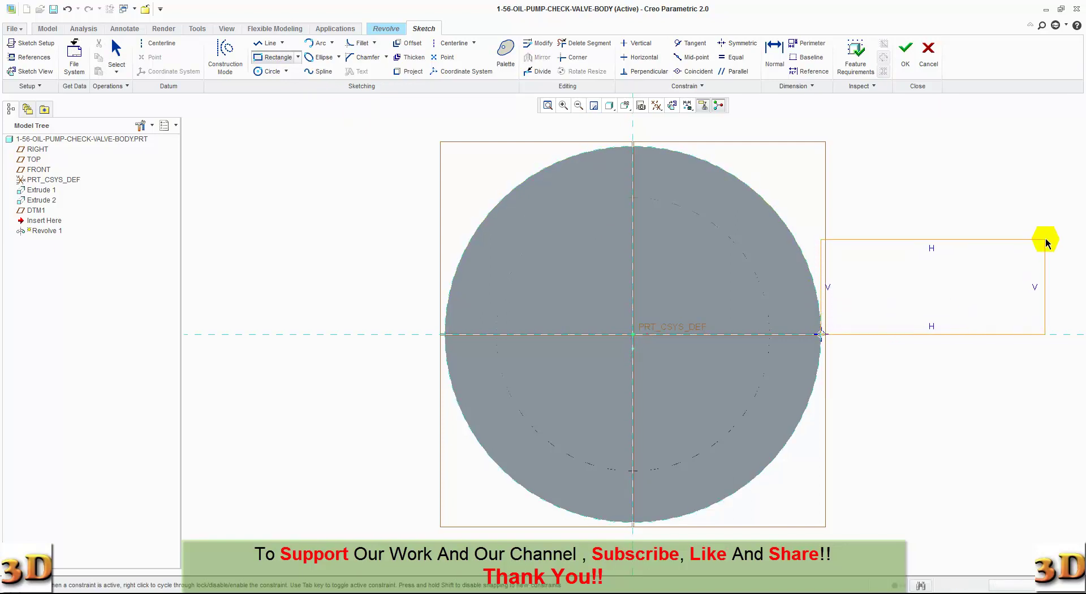
click(1047, 239)
middle_click(967, 221)
Set the rectangle's width to 8.00, keeping its height at 2.78
double_click(909, 319)
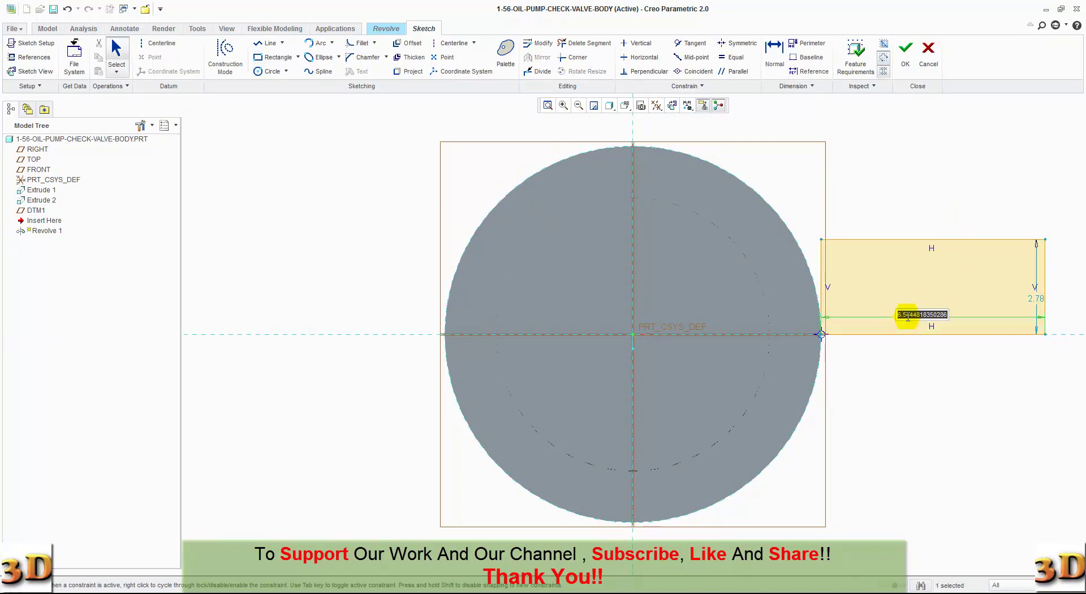
text(8)
key(Return)
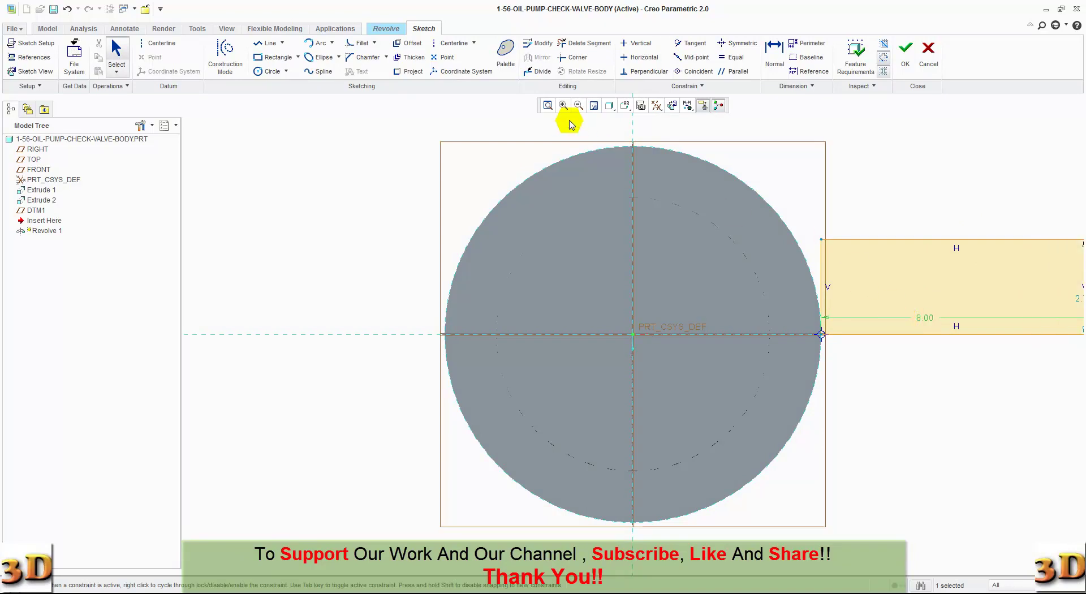
click(549, 106)
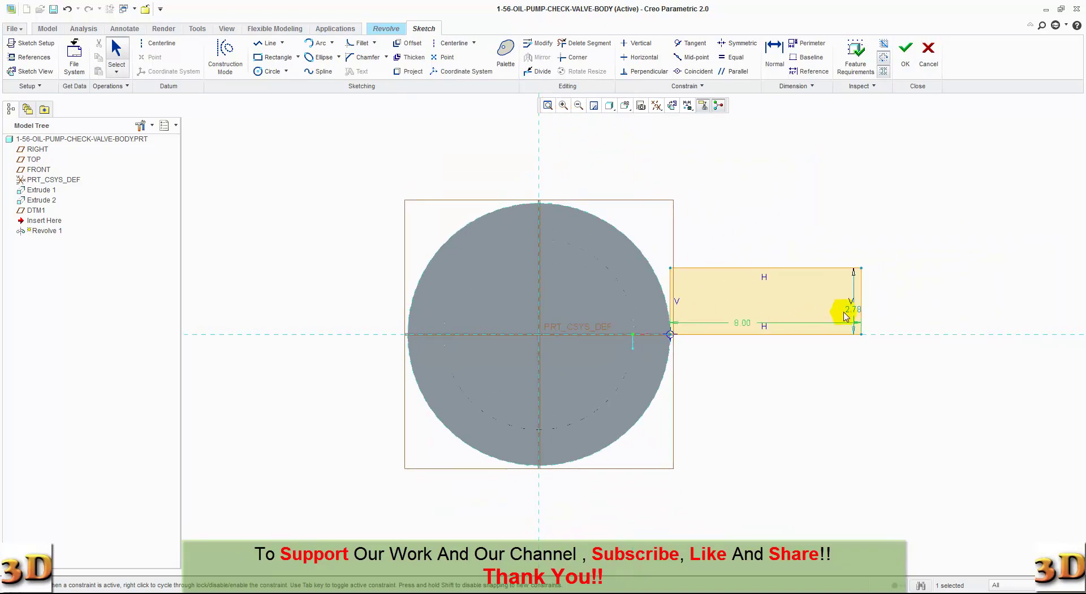
double_click(854, 312)
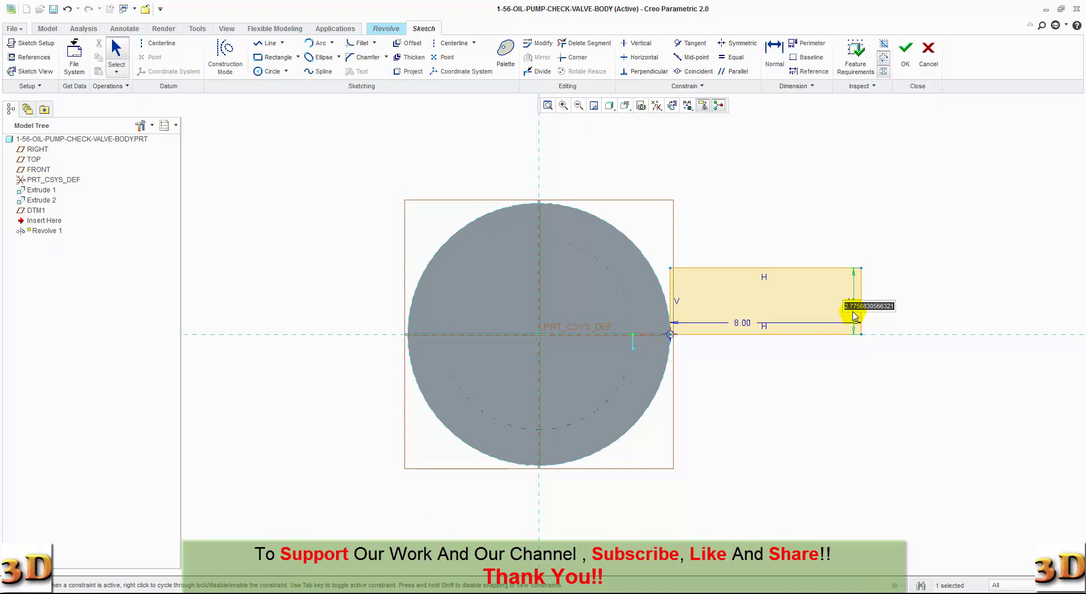
click(737, 191)
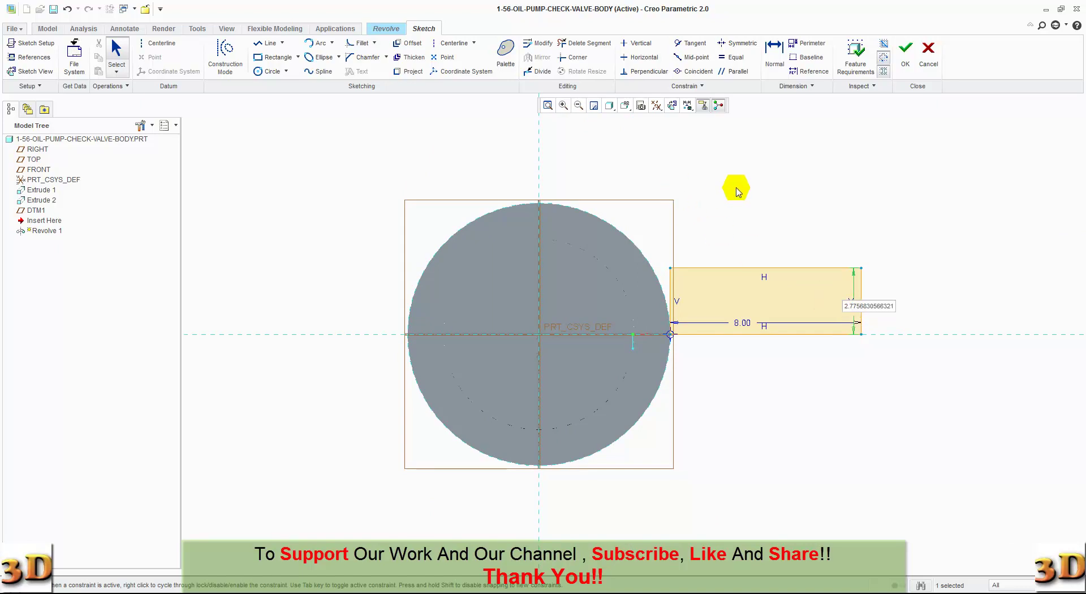
scroll(741, 195, down, 1)
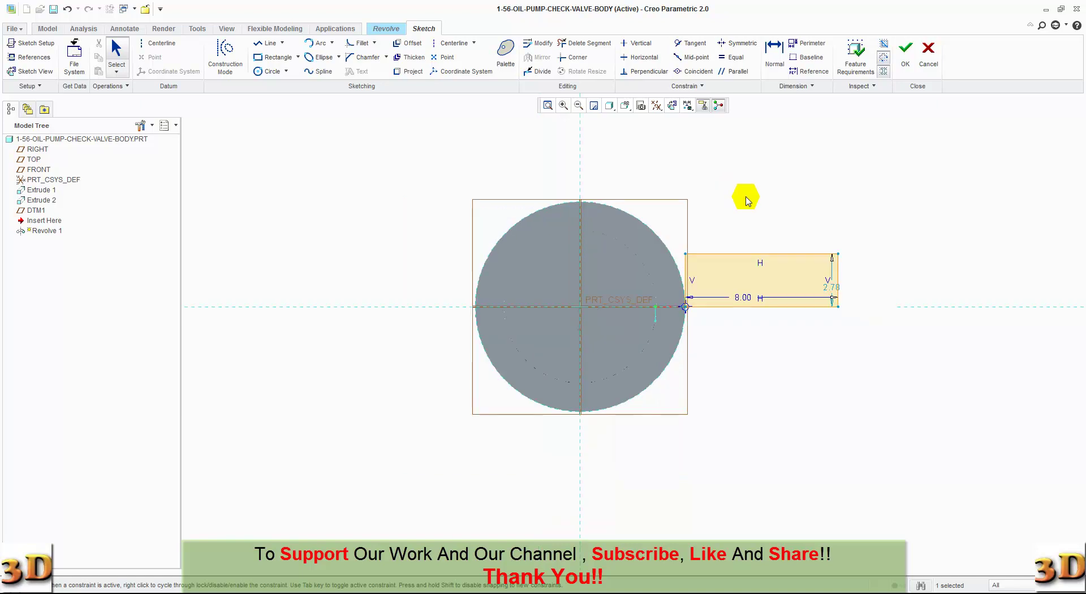
Draw a horizontal centerline and designate it as the axis of revolution
click(447, 43)
click(649, 308)
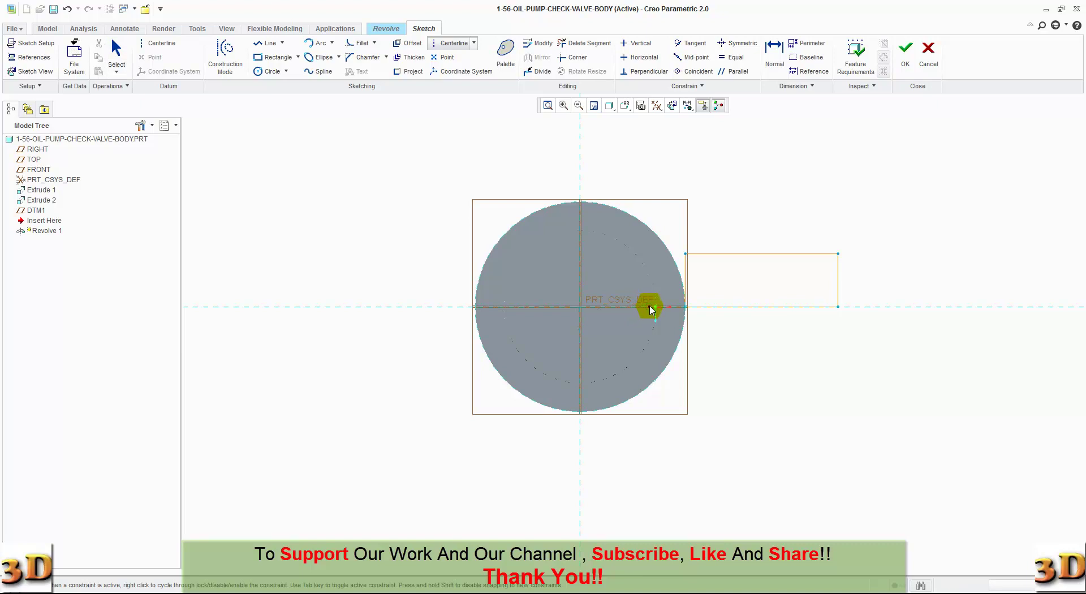
middle_click(744, 357)
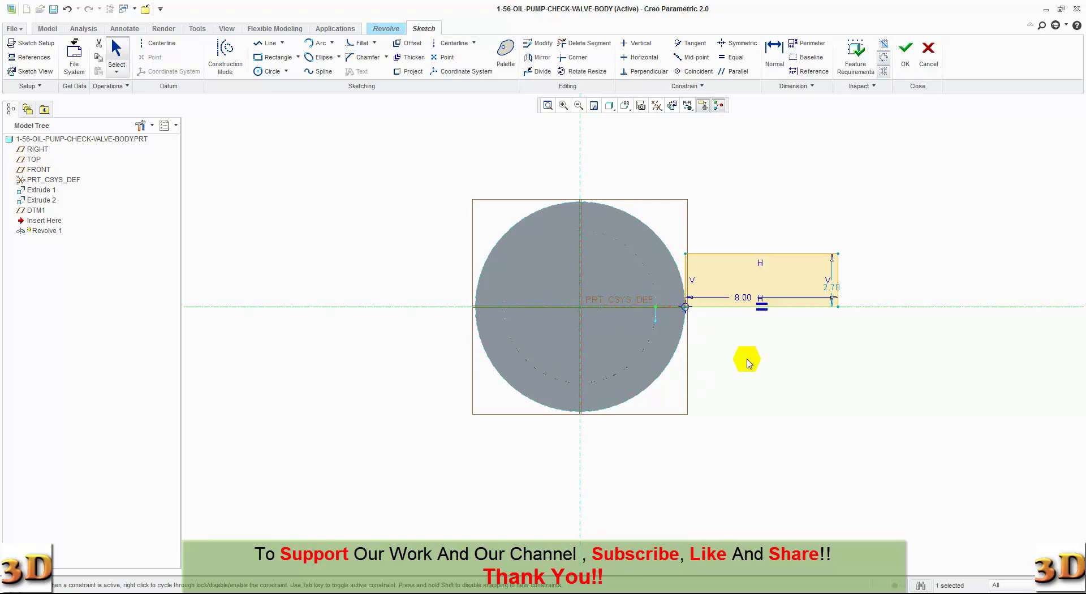
right_click(711, 311)
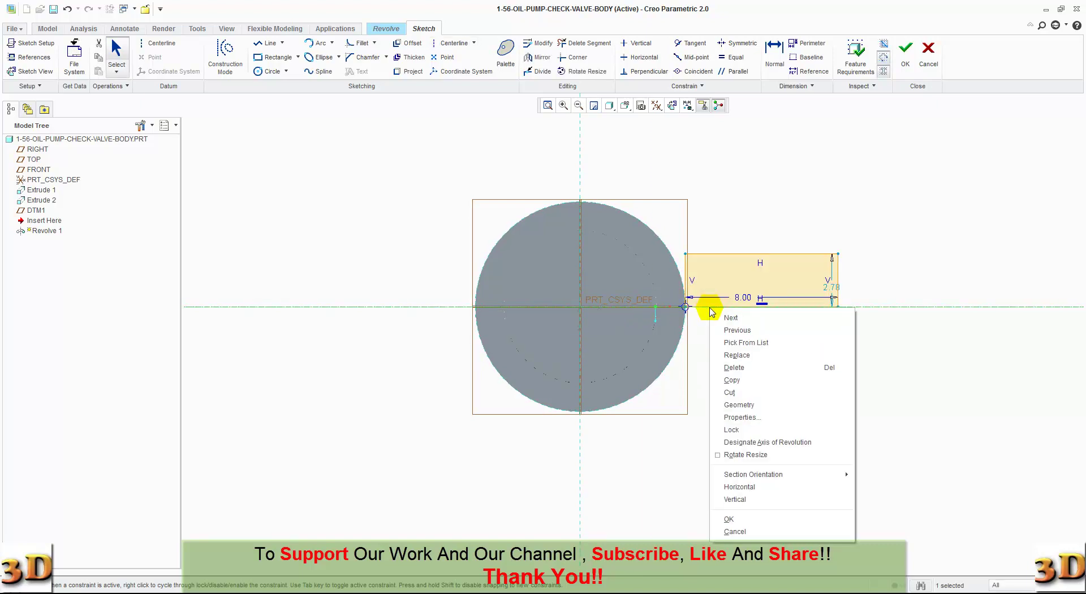
click(750, 440)
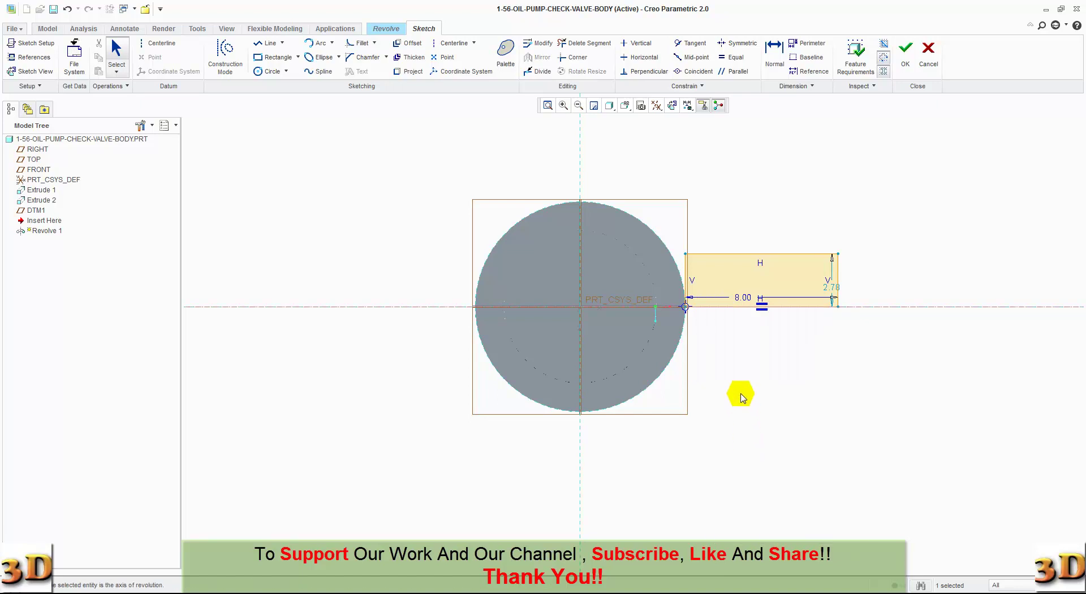
Change the rectangle's height dimension from 2.78 to 4.00
right_click(832, 292)
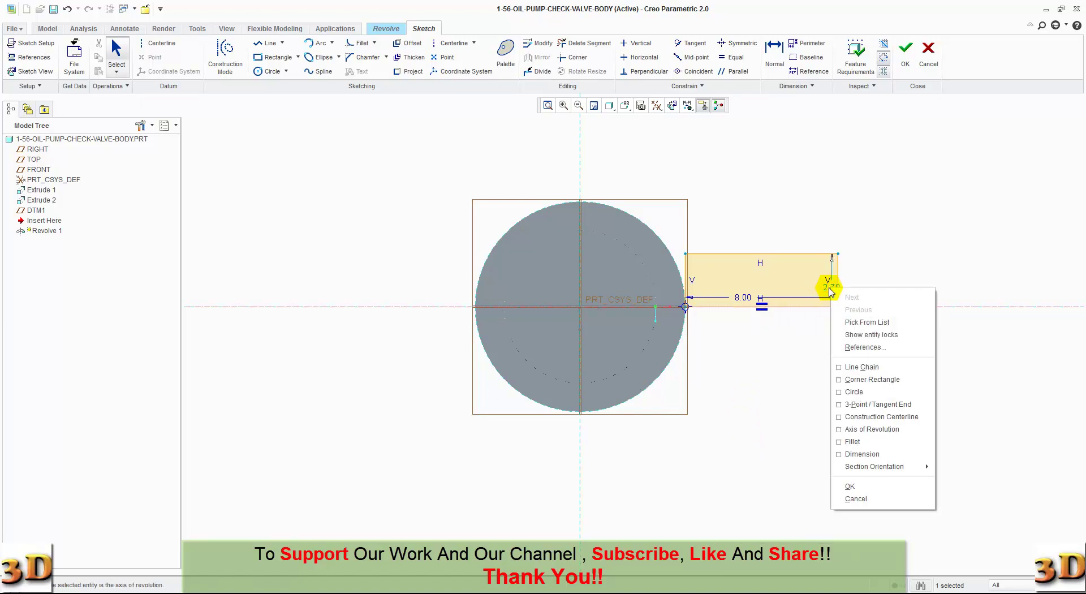
right_click(828, 291)
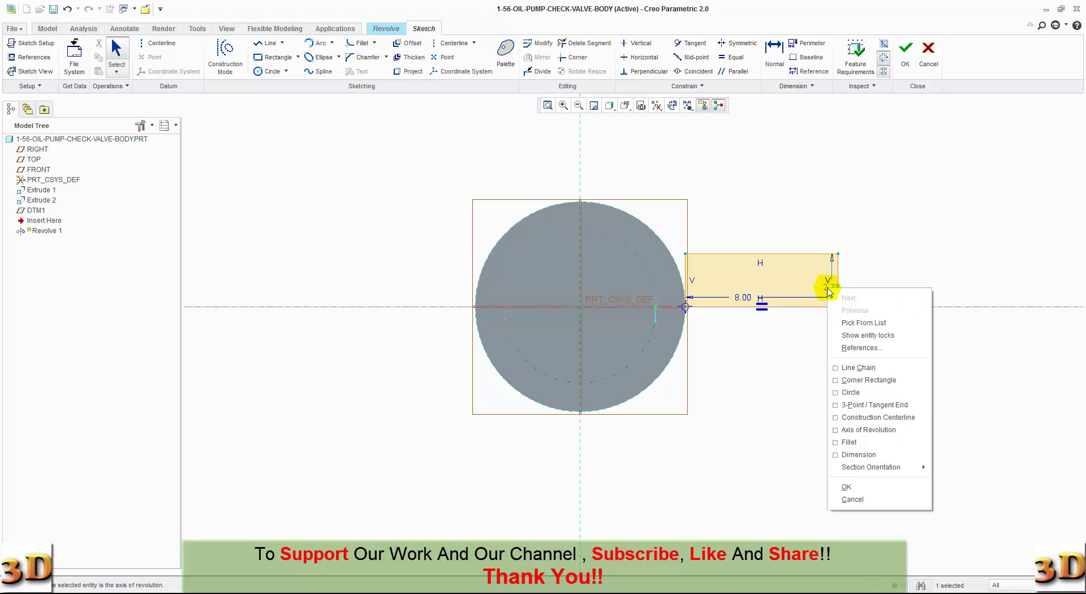
click(782, 378)
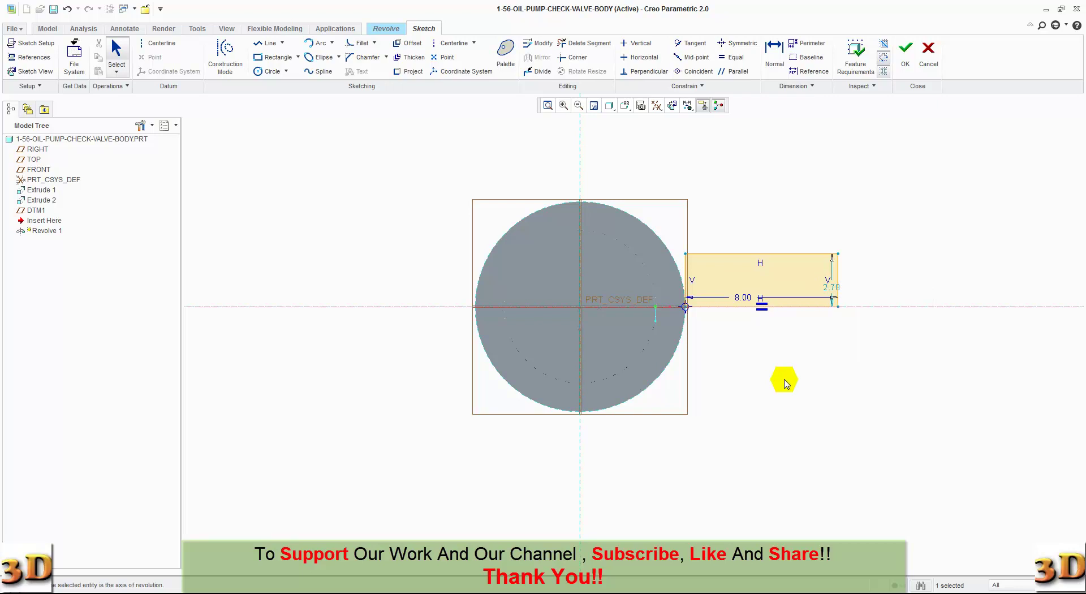
double_click(830, 289)
text(4)
key(Return)
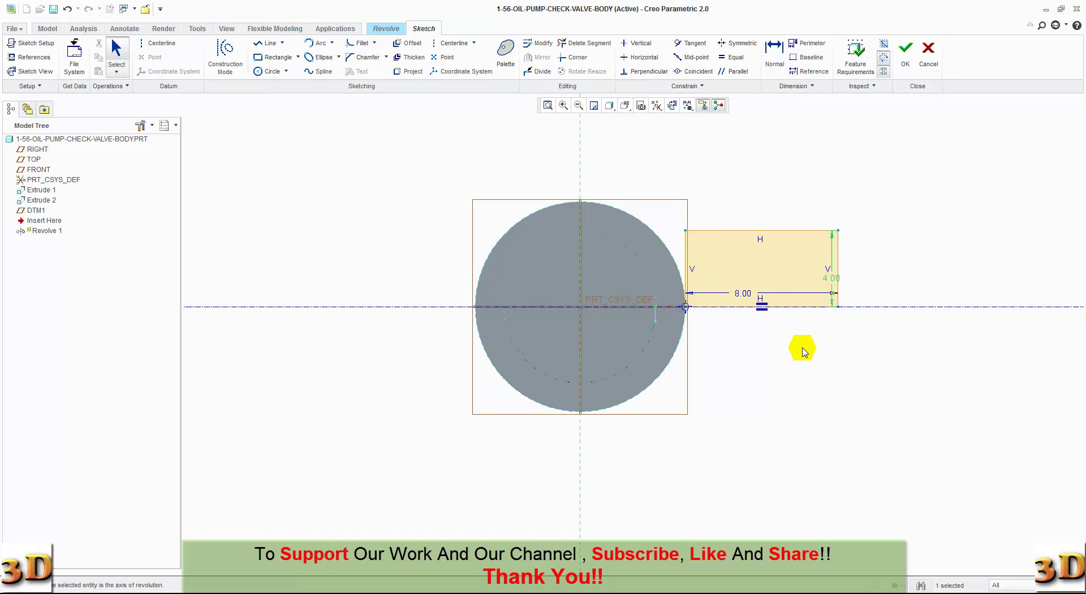
Draw a vertical centerline up from the rectangle's lower-left corner at the circle's right side
click(449, 42)
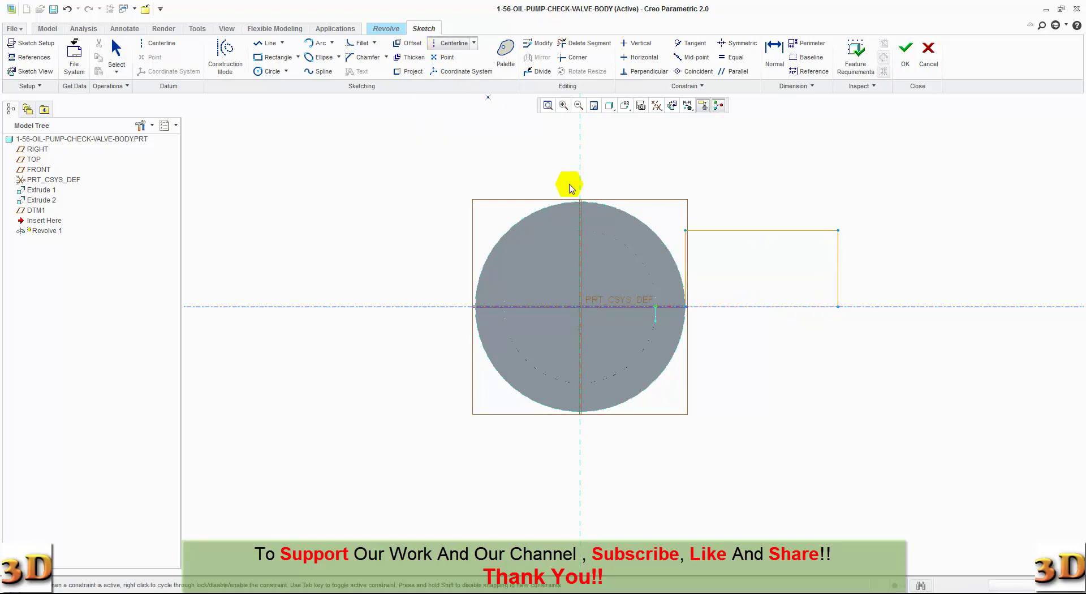
click(686, 249)
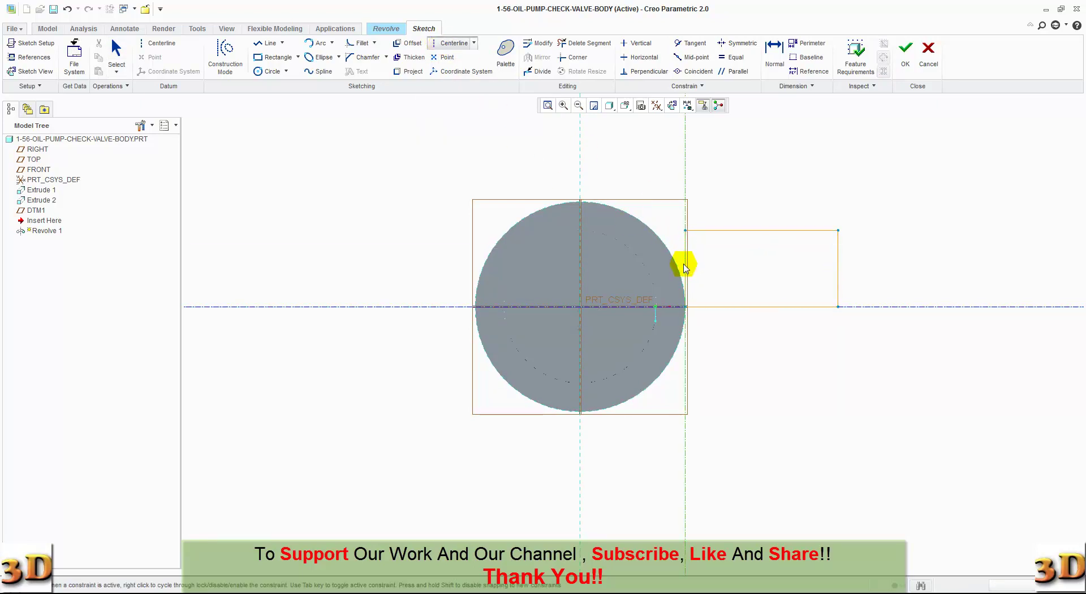
click(686, 267)
middle_click(716, 358)
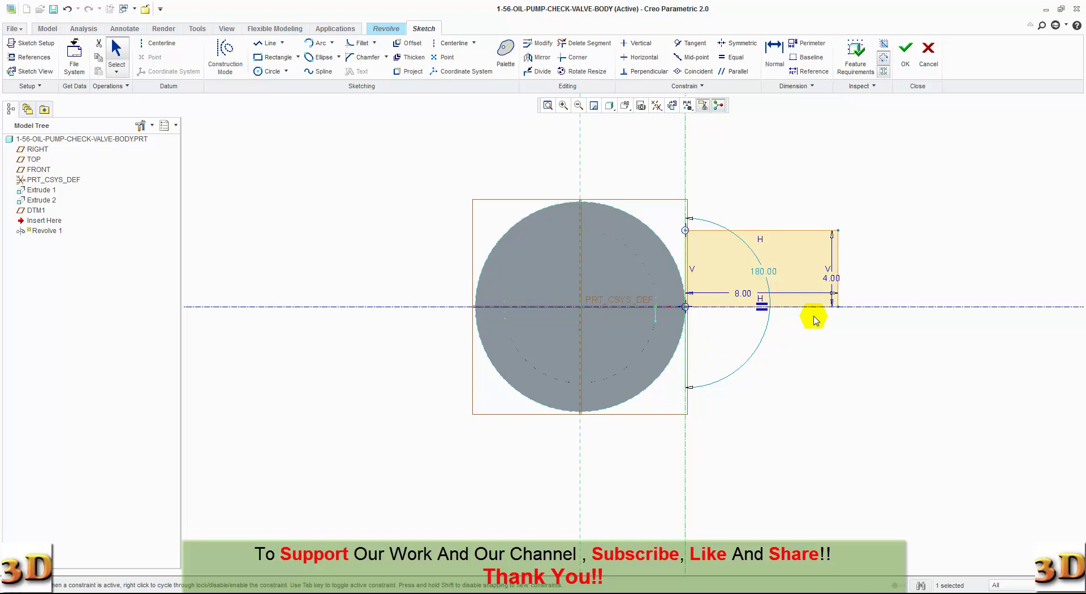
click(877, 307)
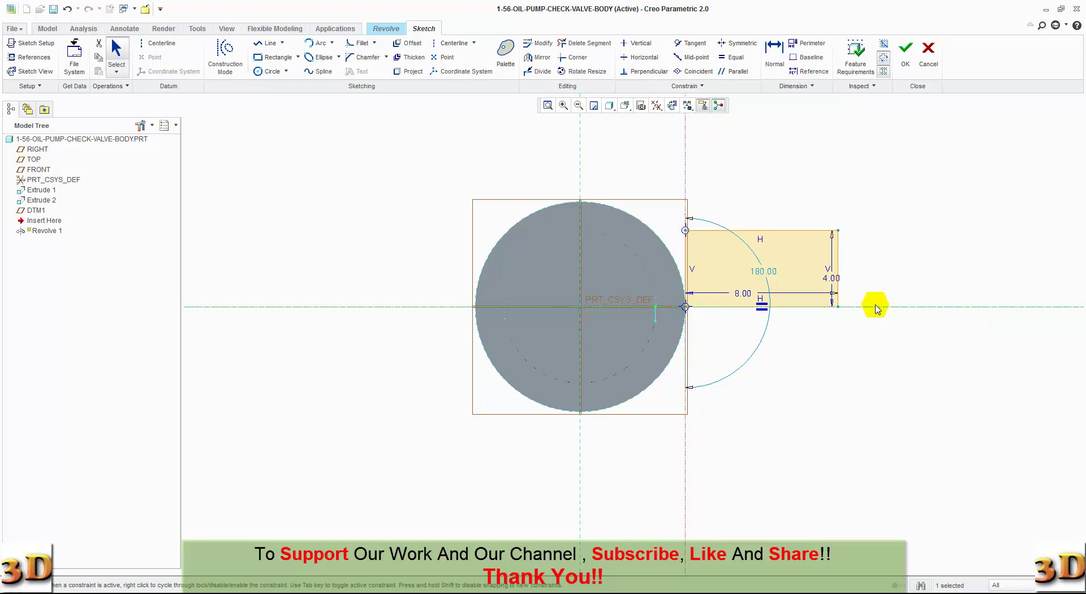
right_click(876, 307)
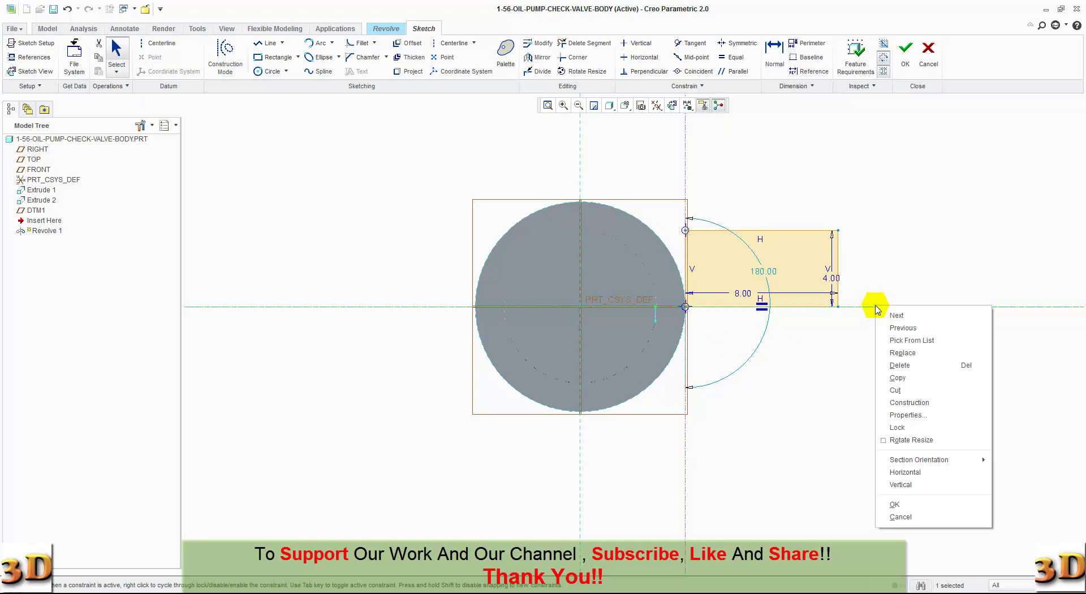
click(872, 308)
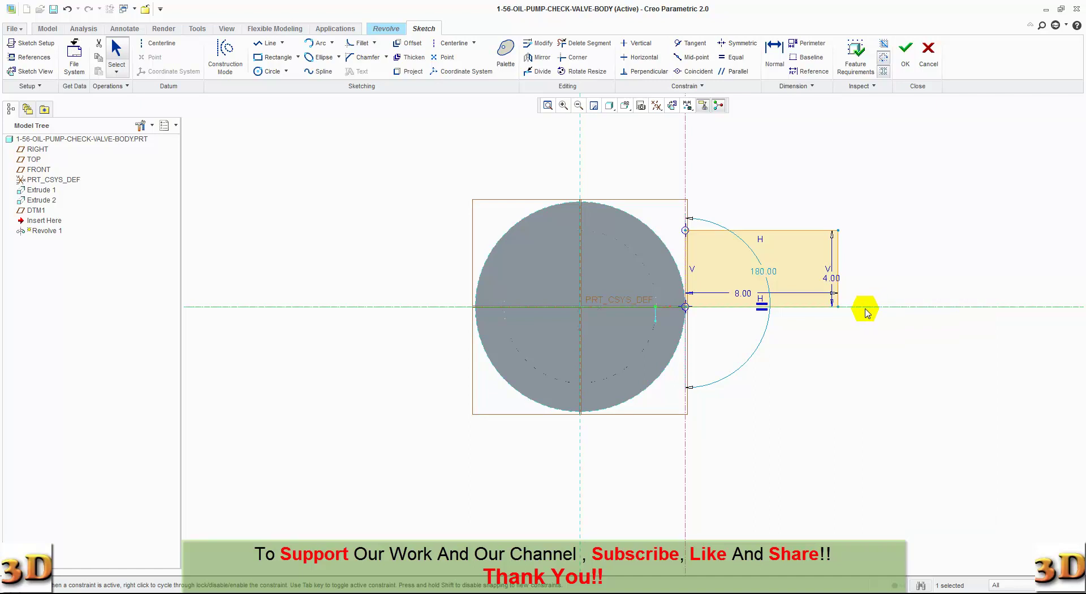
right_click(864, 312)
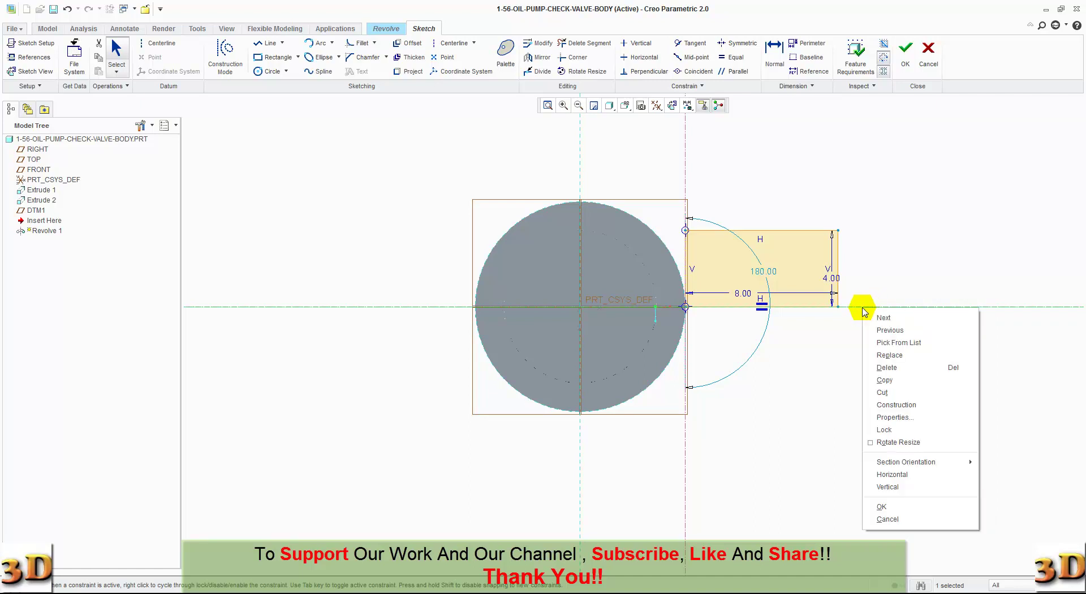
click(839, 342)
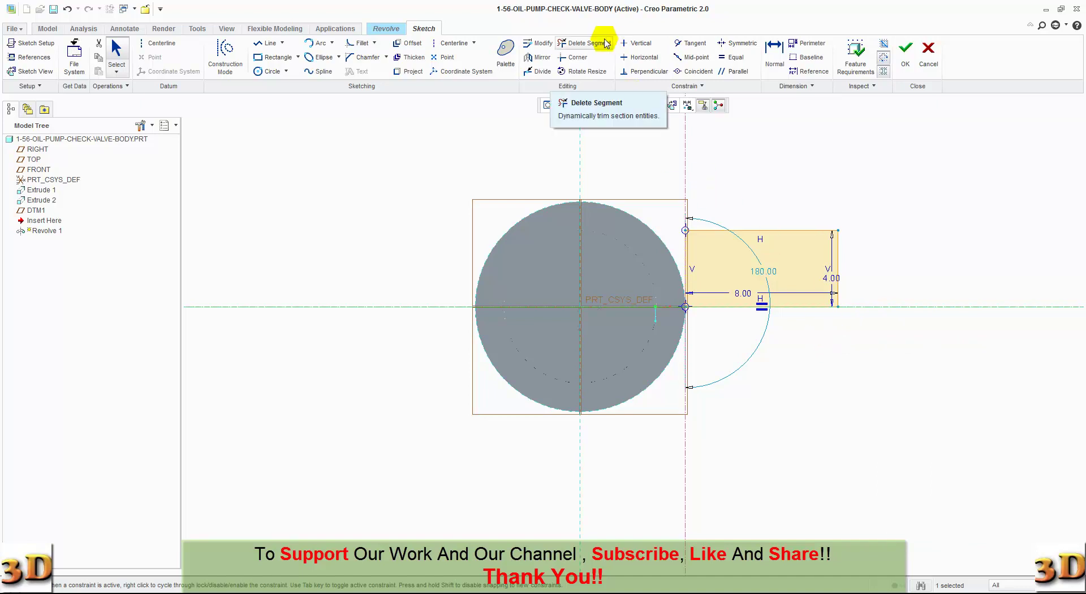
Project the circle's edge into the revolve sketch as a single reference
click(588, 43)
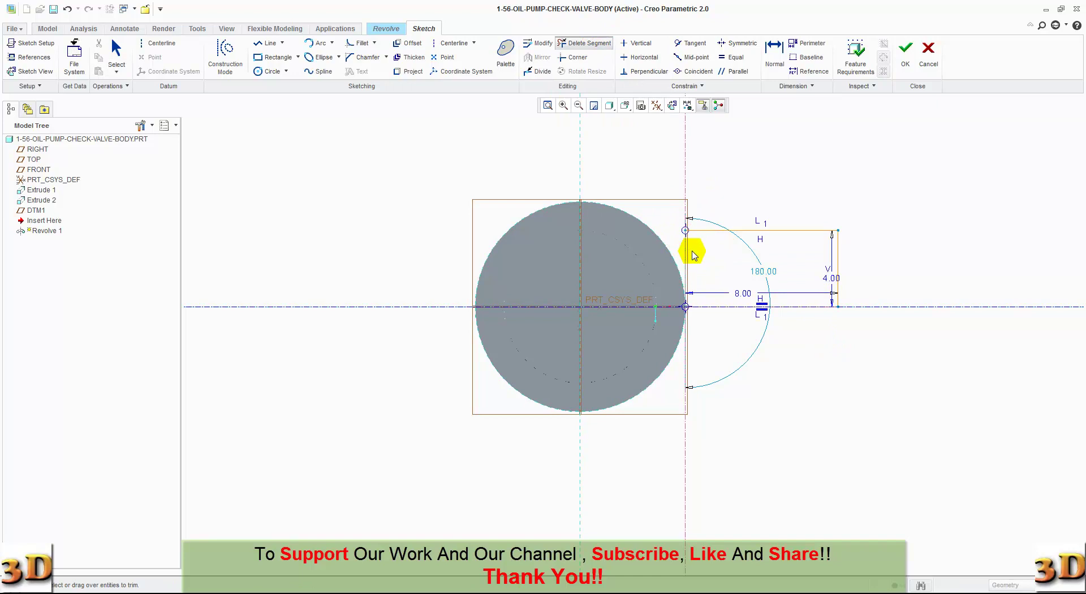
middle_click(706, 265)
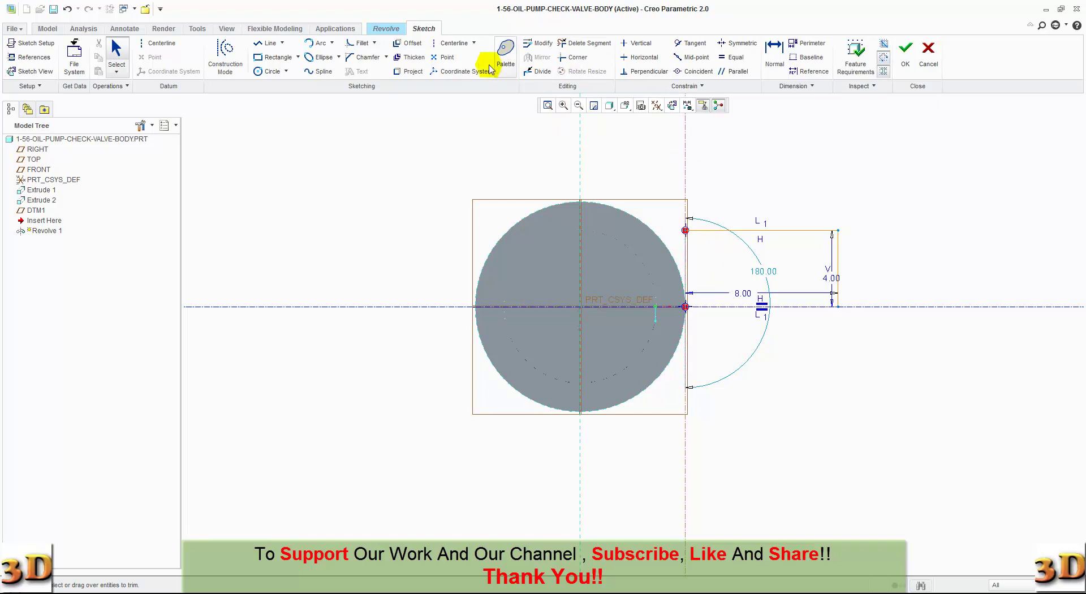
click(396, 71)
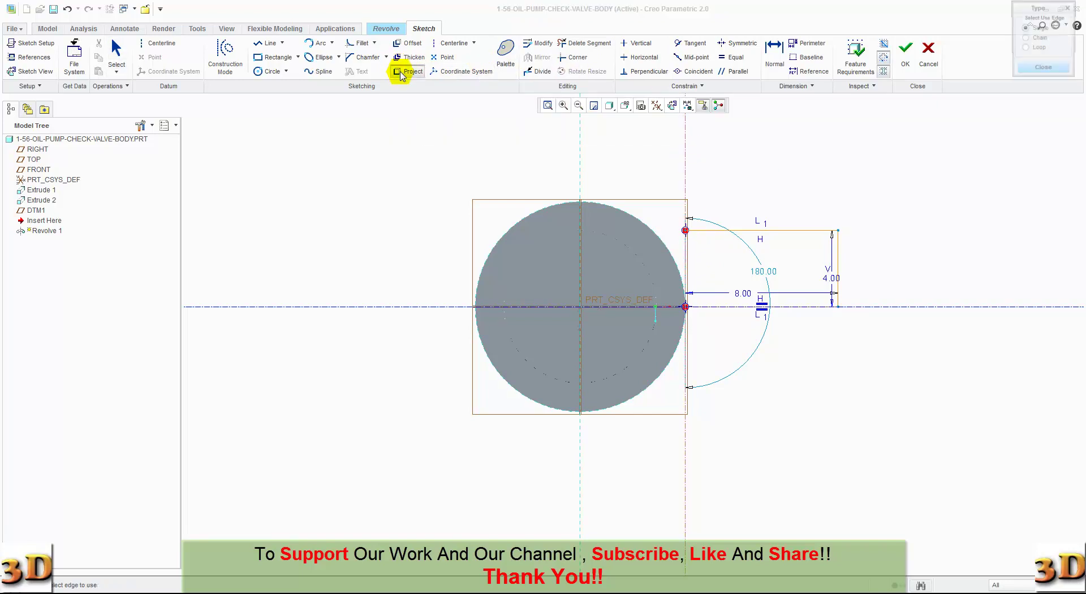
click(625, 214)
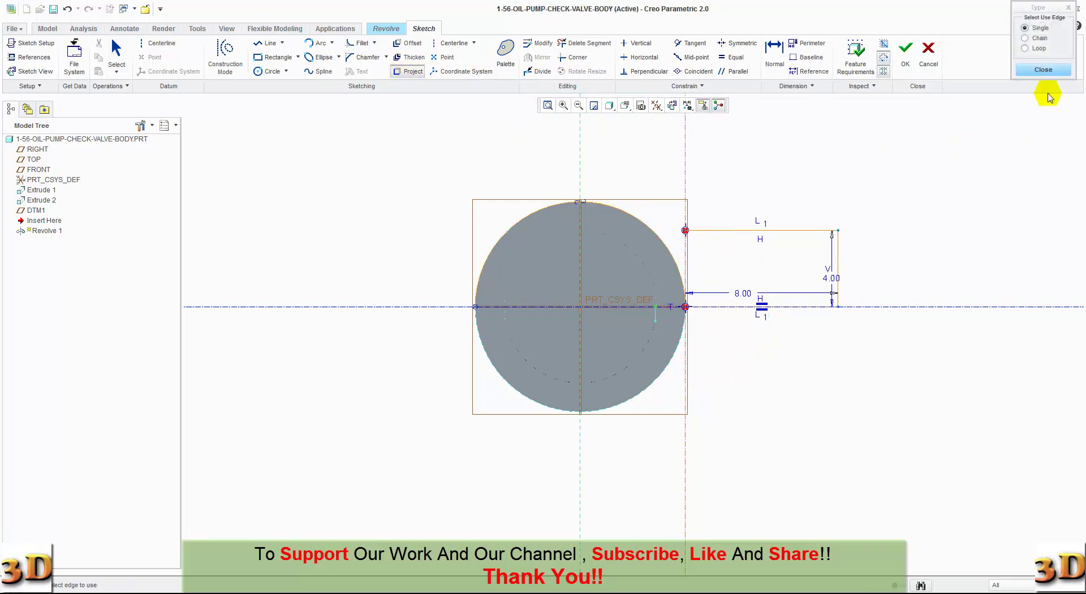
click(1044, 69)
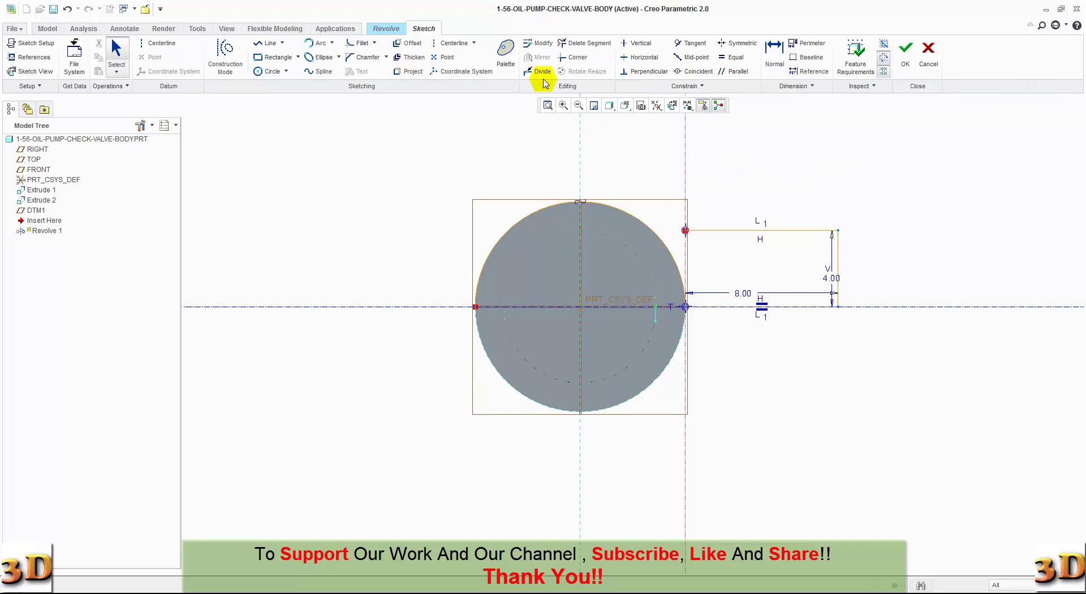
Corner-trim the rectangle's top line to the circle outline and accept the sketch
click(575, 57)
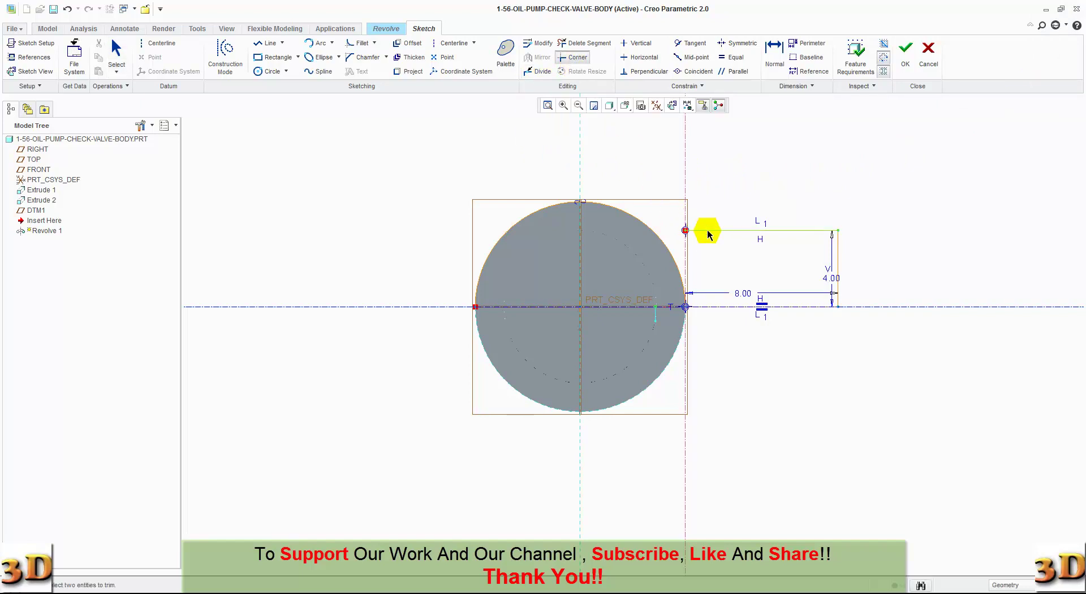
click(663, 241)
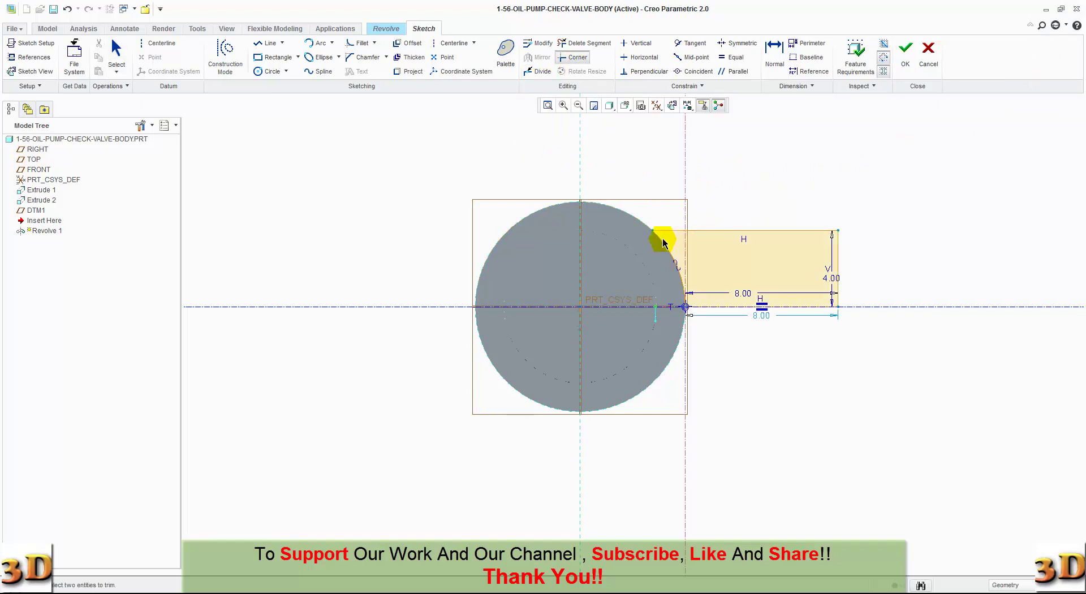
middle_click(734, 195)
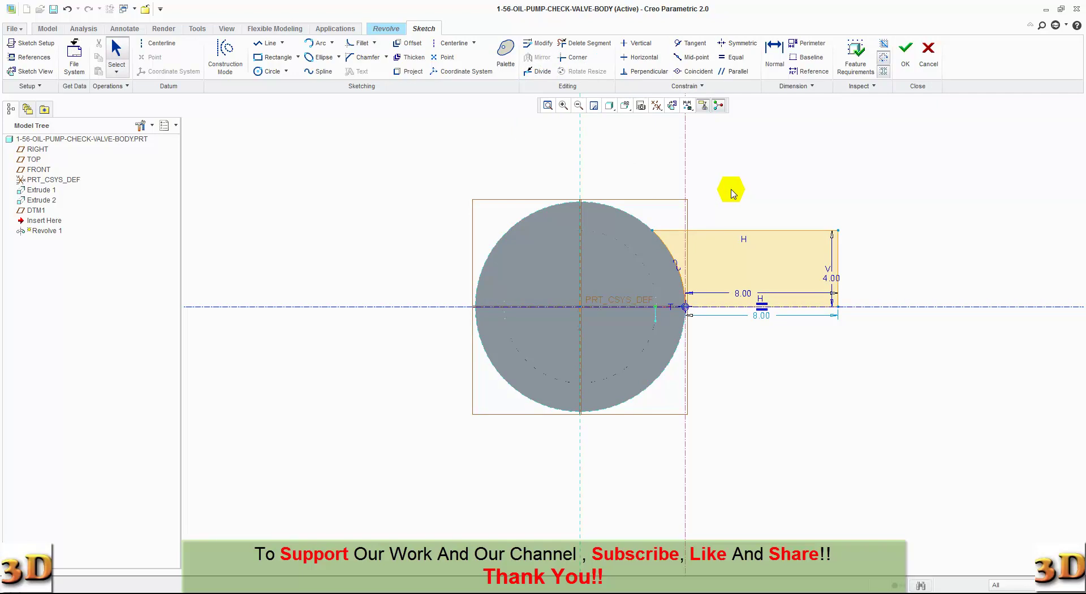
click(906, 52)
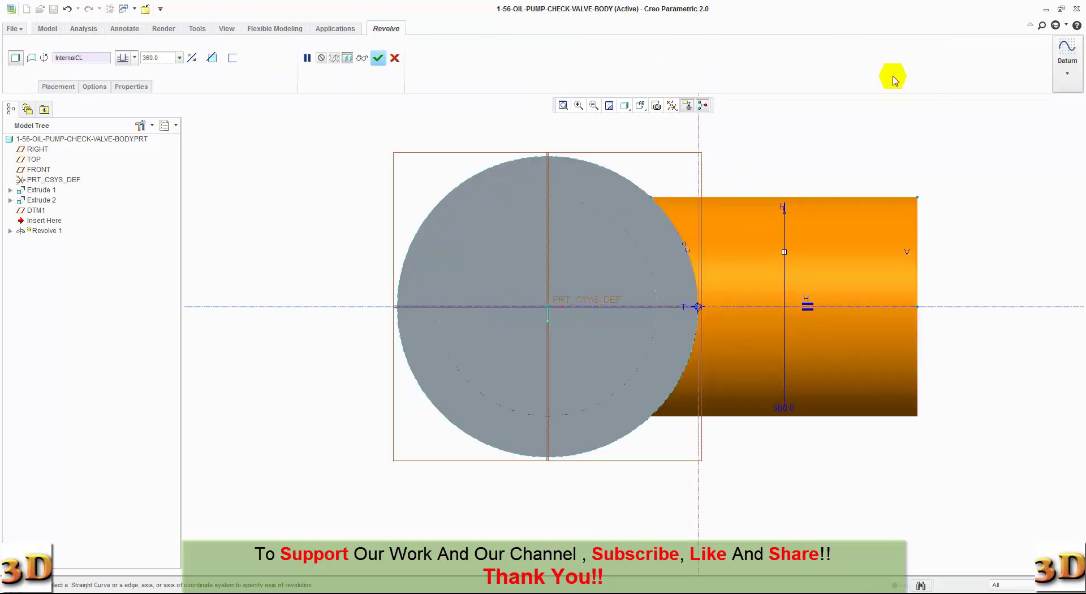
Return to Standard Orientation and apply the 360° revolve as a side branch
click(640, 105)
click(642, 124)
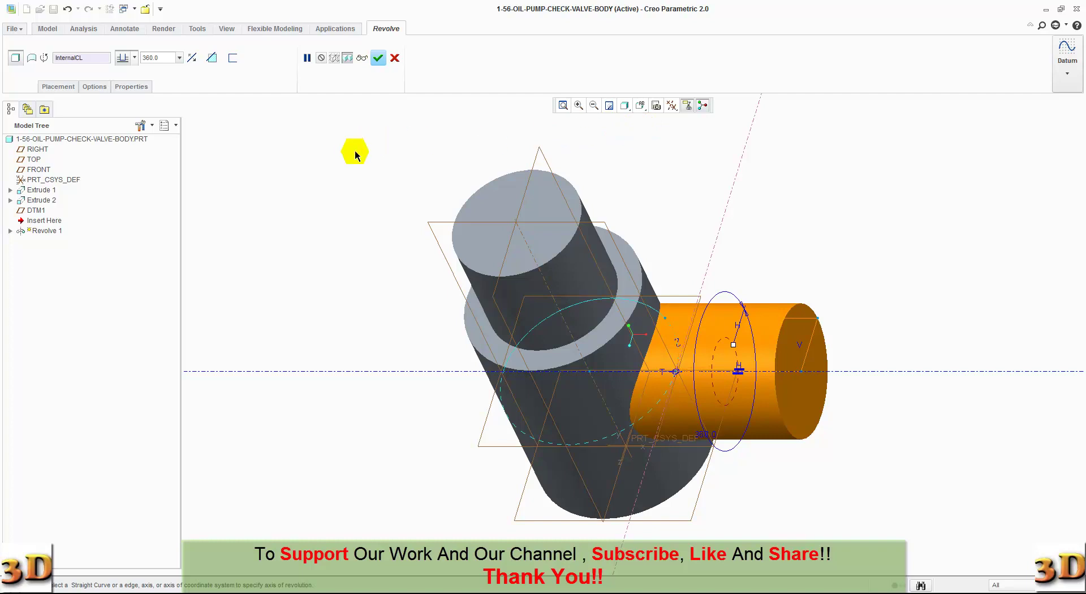
click(378, 59)
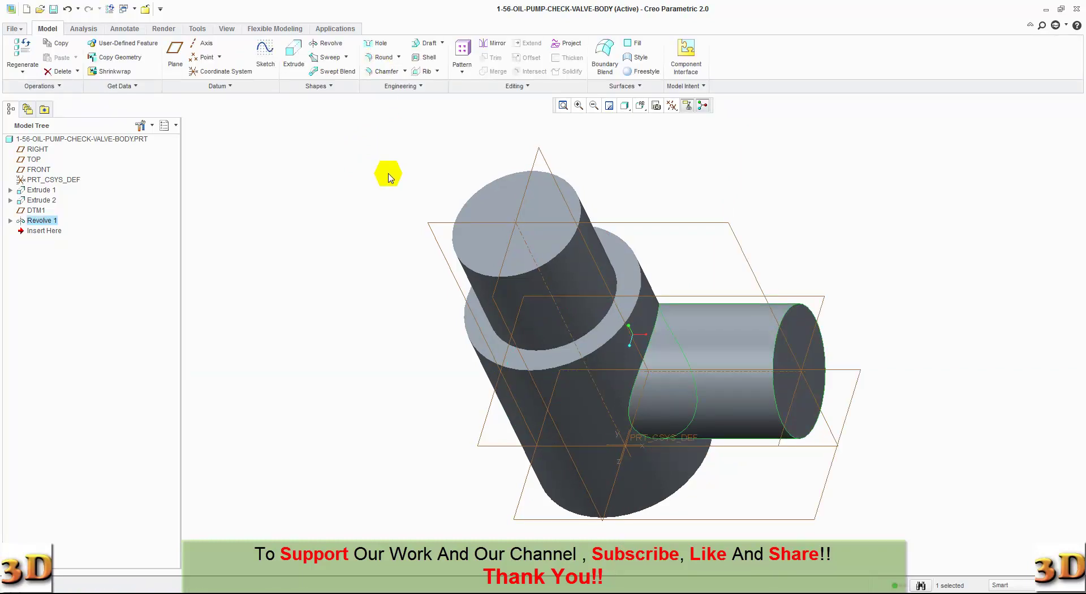
Sketch an 8.00-diameter circle centred on the body's bottom face
click(294, 56)
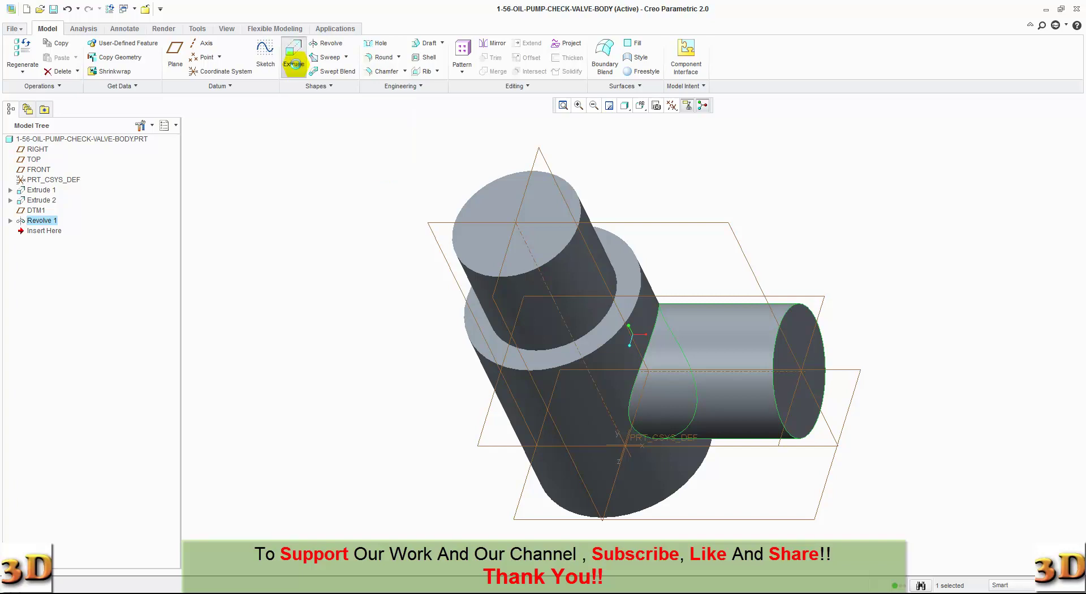
middle_drag(355, 280, 344, 182)
click(553, 474)
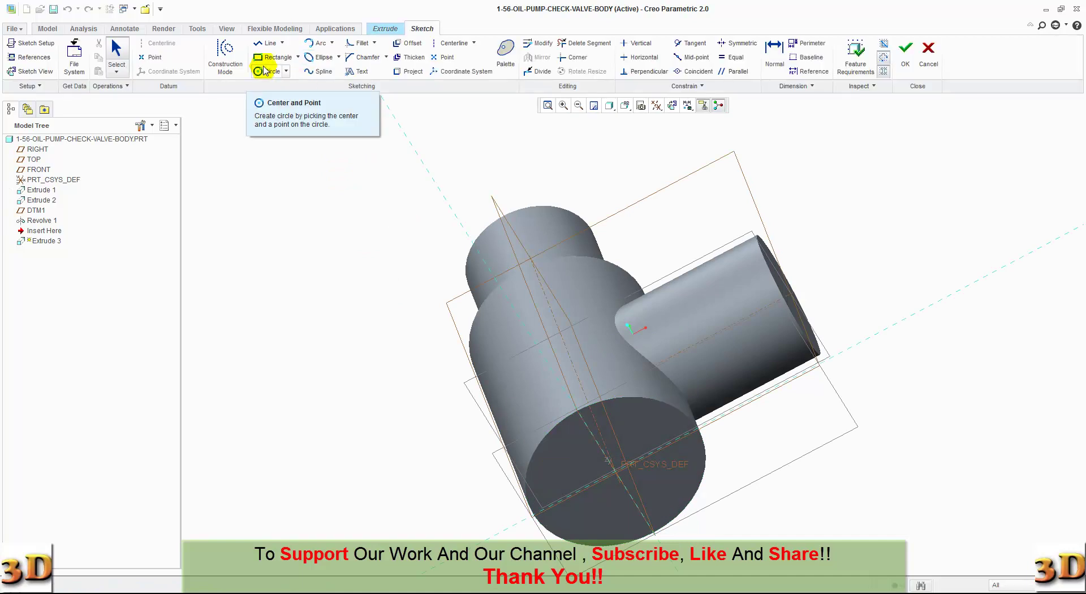
click(263, 71)
click(614, 479)
click(625, 498)
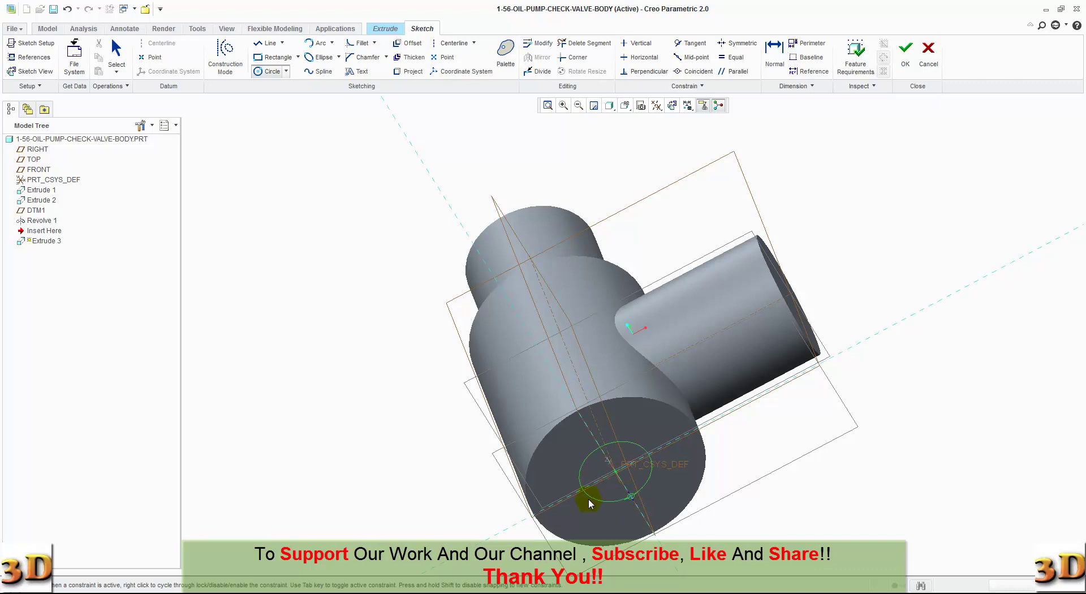
middle_click(545, 487)
double_click(550, 467)
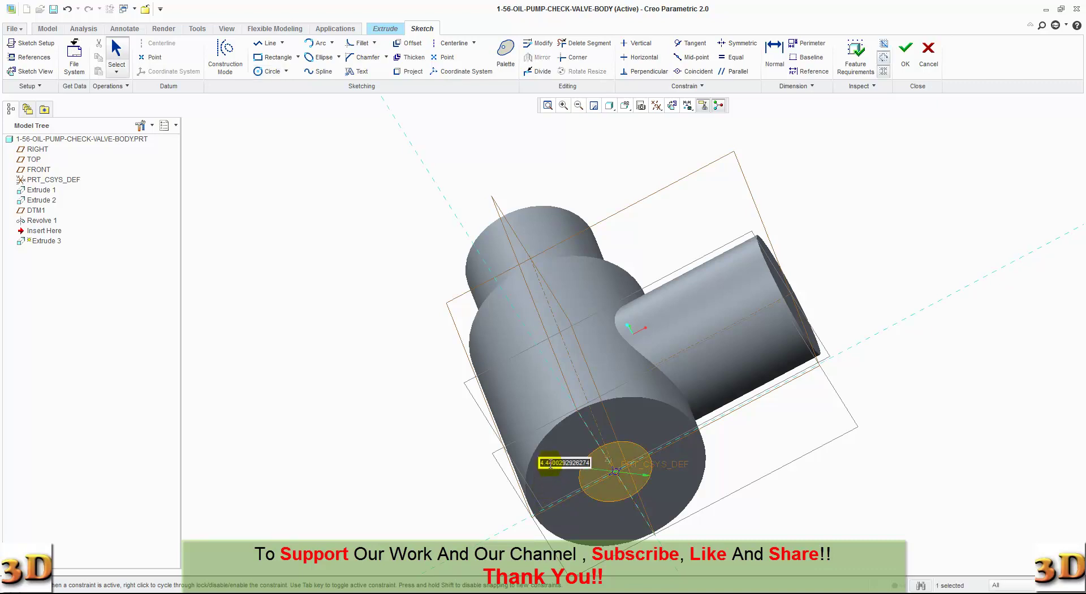
text(4)
key(Return)
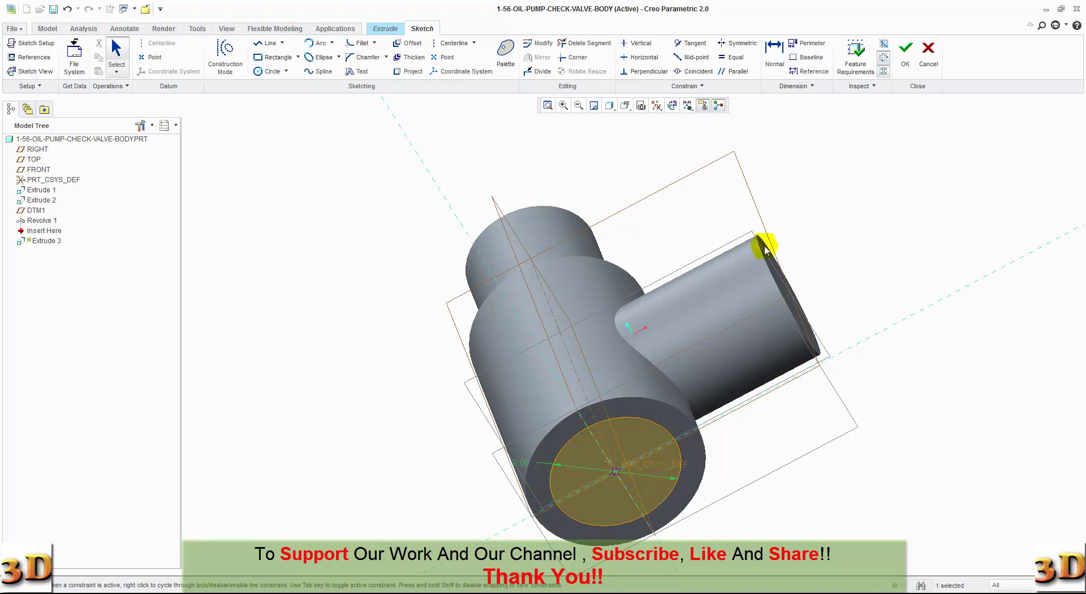
Flip the extrusion into the body as a material-removing cut 12.00 deep
click(907, 68)
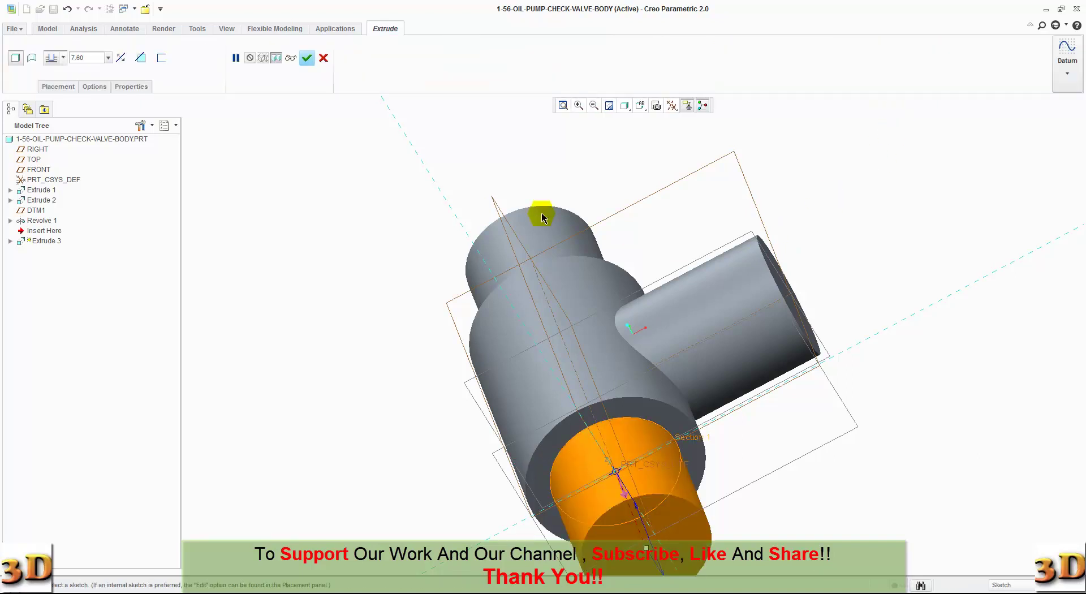
click(121, 58)
click(140, 58)
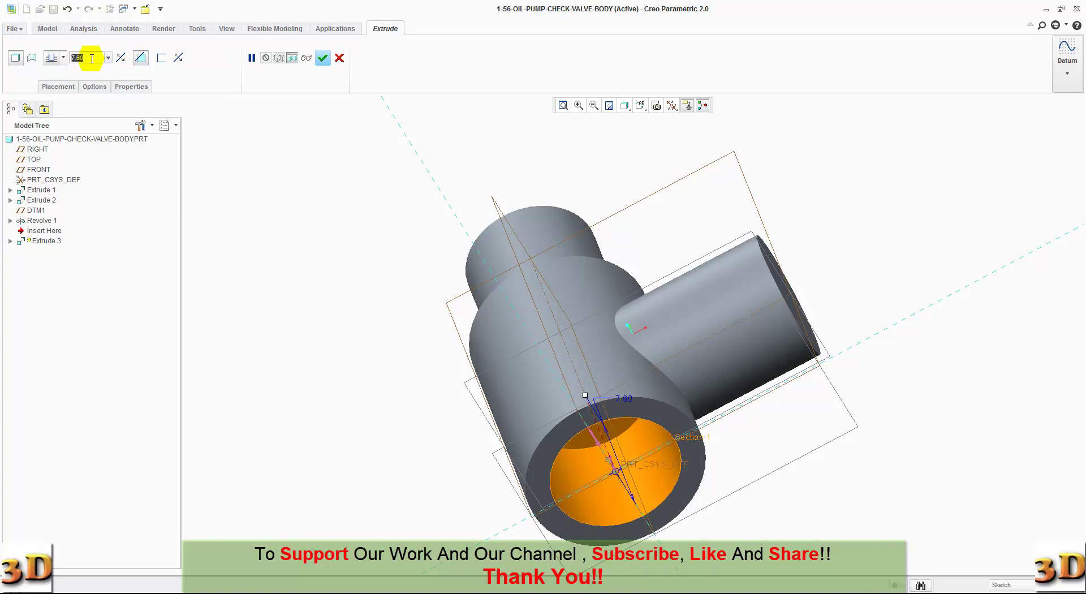
text(12)
key(Return)
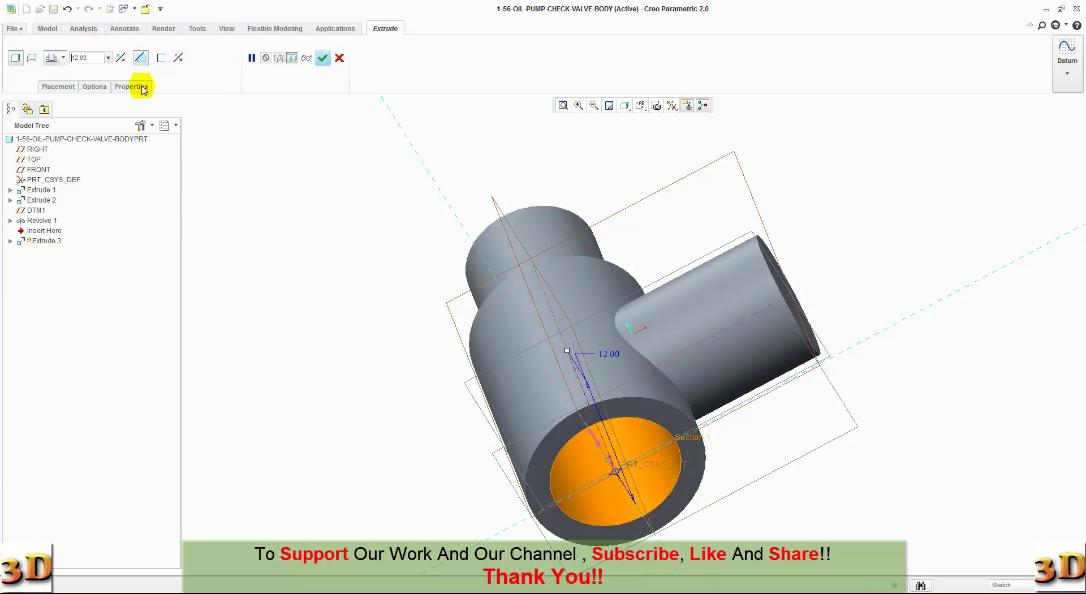
click(322, 58)
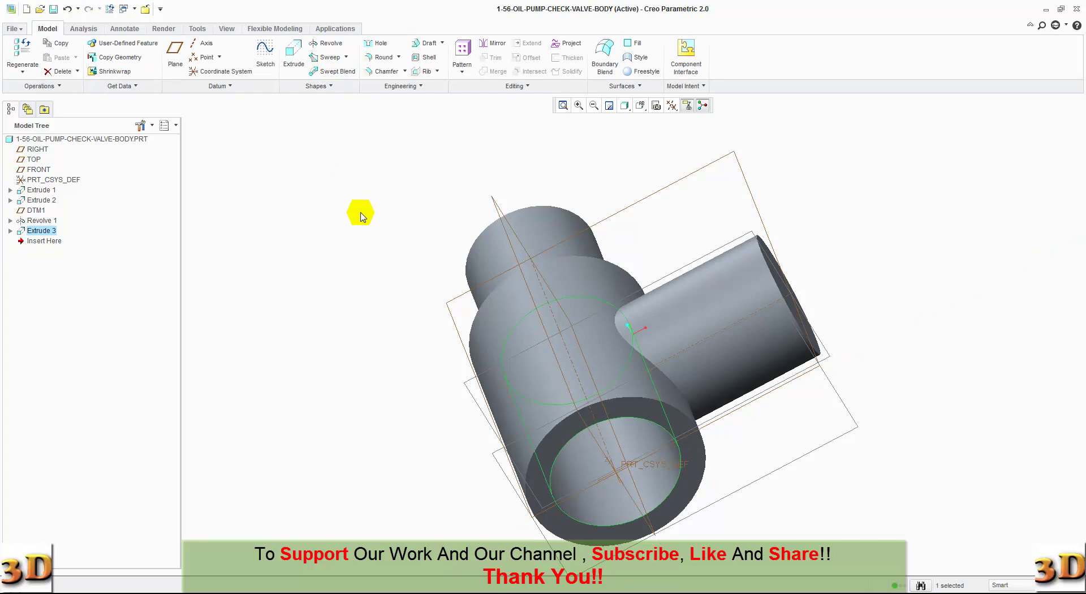
Sketch a 4.00-diameter circle on the top face of the boss
click(292, 56)
middle_drag(332, 197, 342, 284)
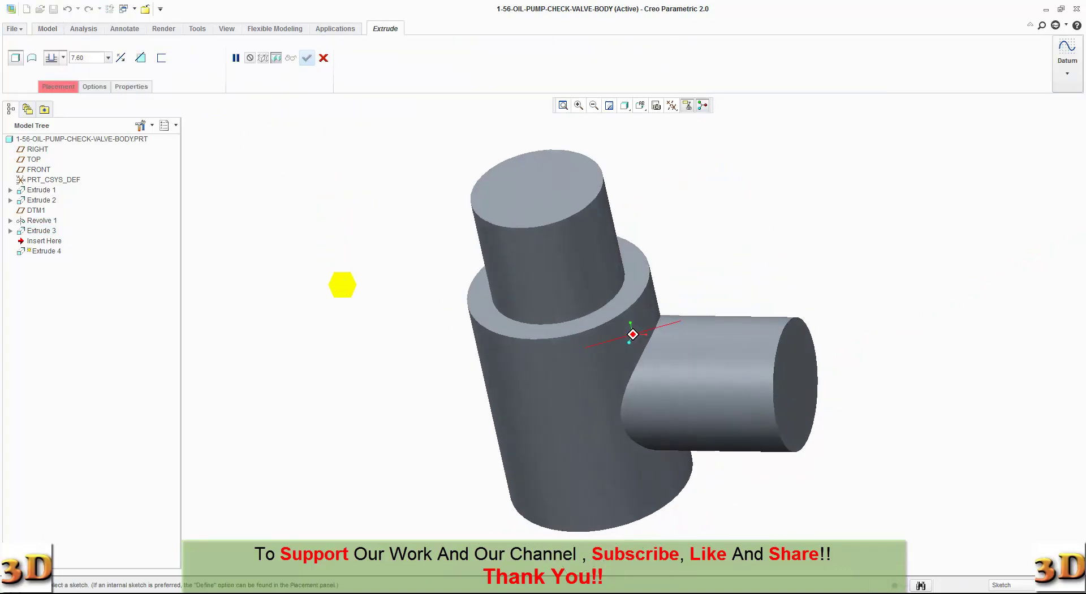
click(493, 209)
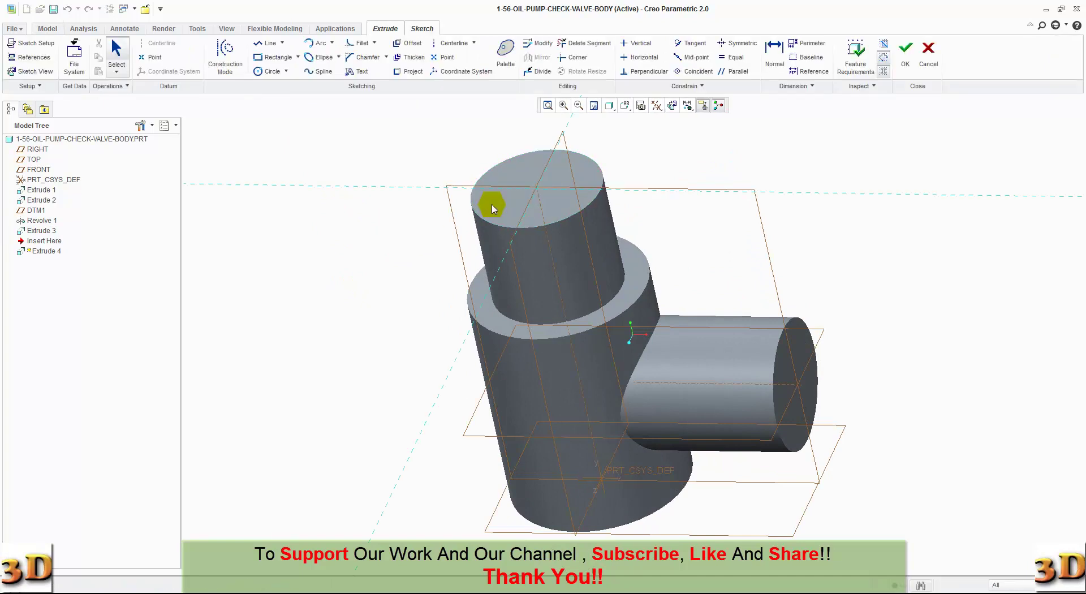
click(269, 73)
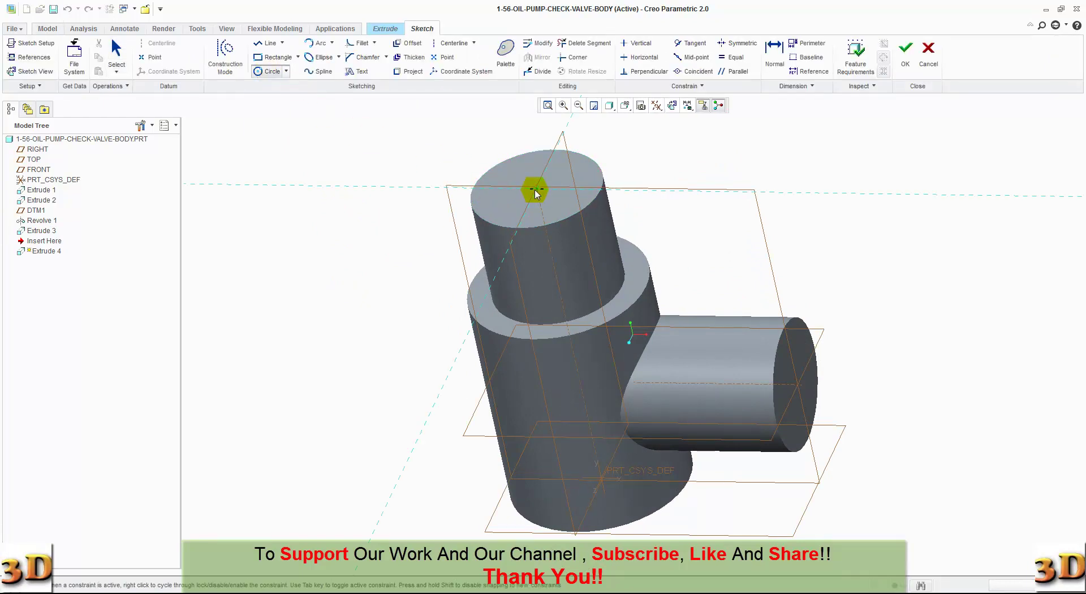
click(549, 208)
middle_click(425, 170)
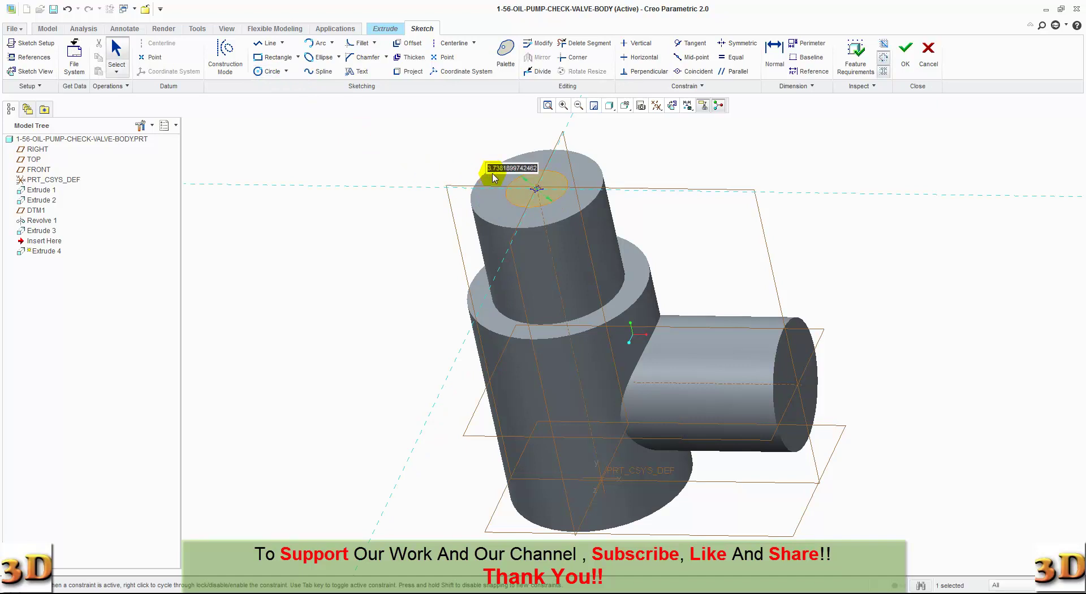
text(4)
key(Return)
Flip the extrusion downward as a Through All material-removing cut
click(907, 65)
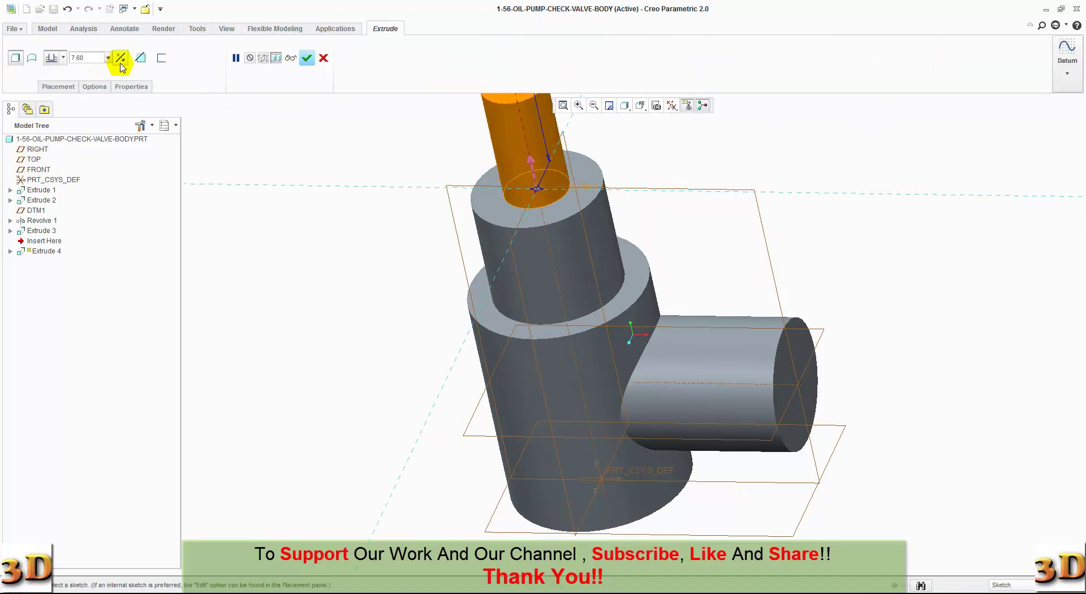
click(121, 62)
click(139, 58)
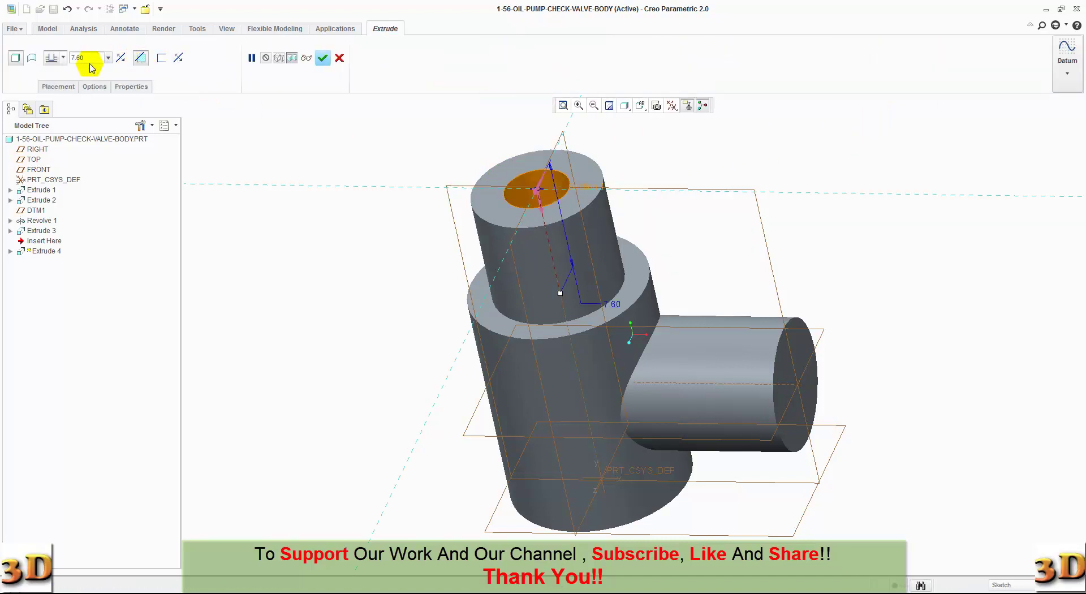
click(63, 57)
click(51, 107)
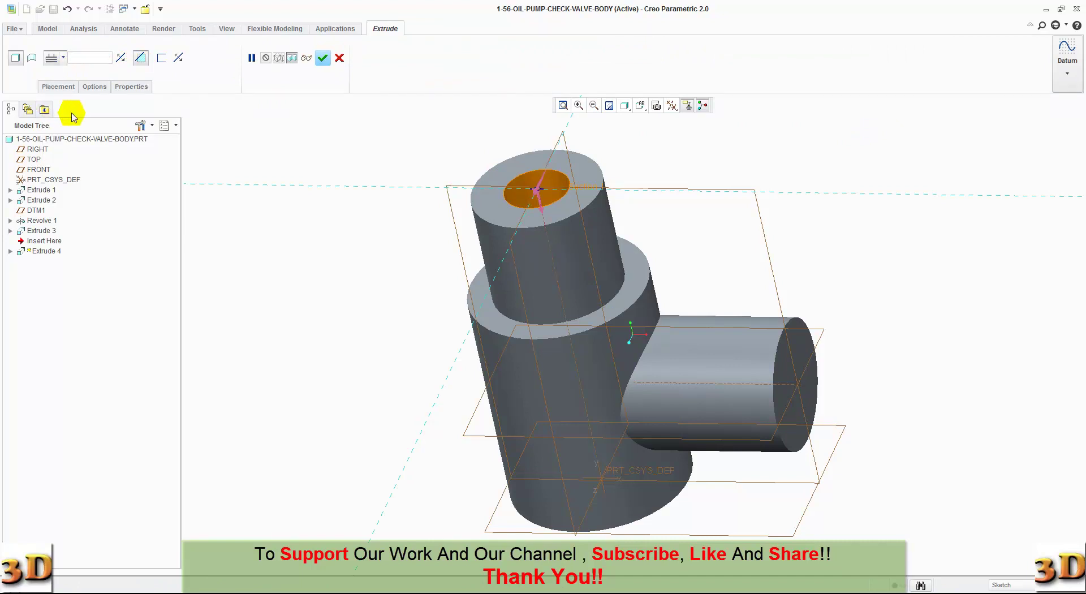
middle_drag(270, 215, 279, 266)
click(322, 57)
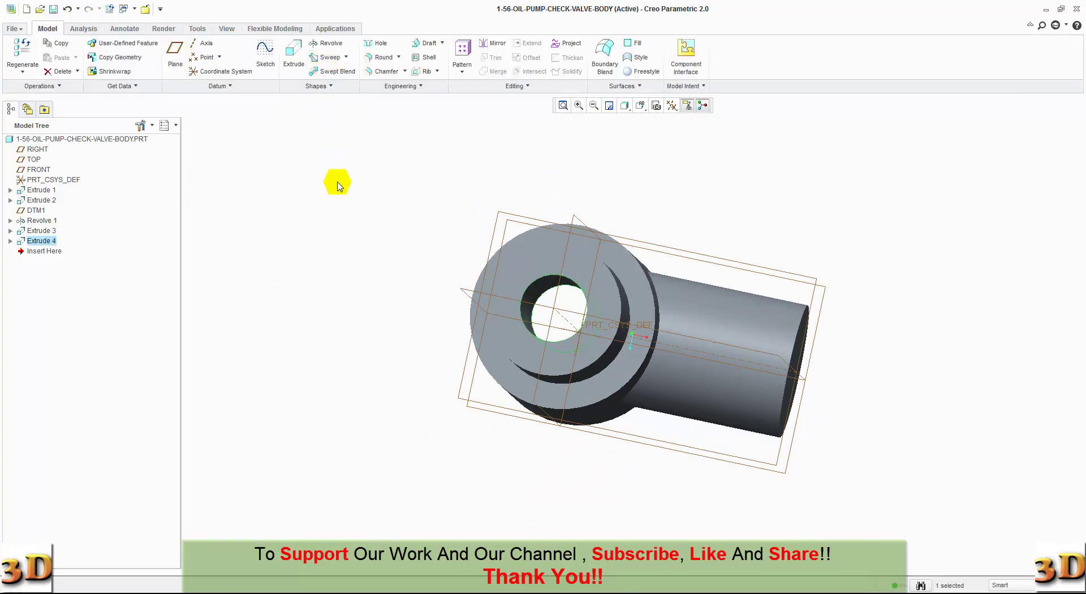
Start Extrude 5 sketched on the side branch's end face, referencing the branch cylinder
click(293, 57)
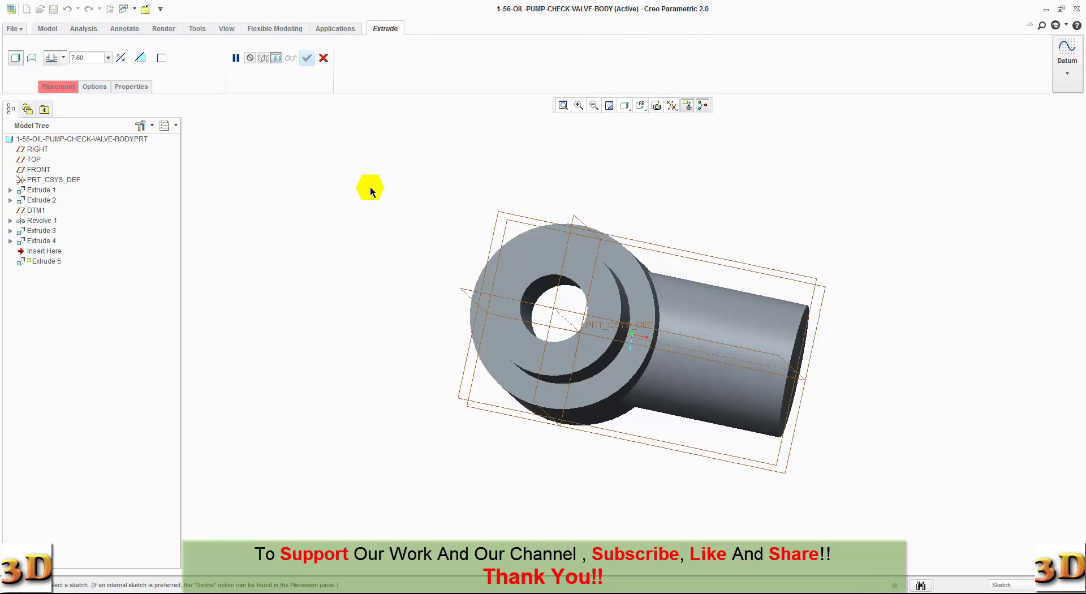
middle_drag(367, 191, 320, 182)
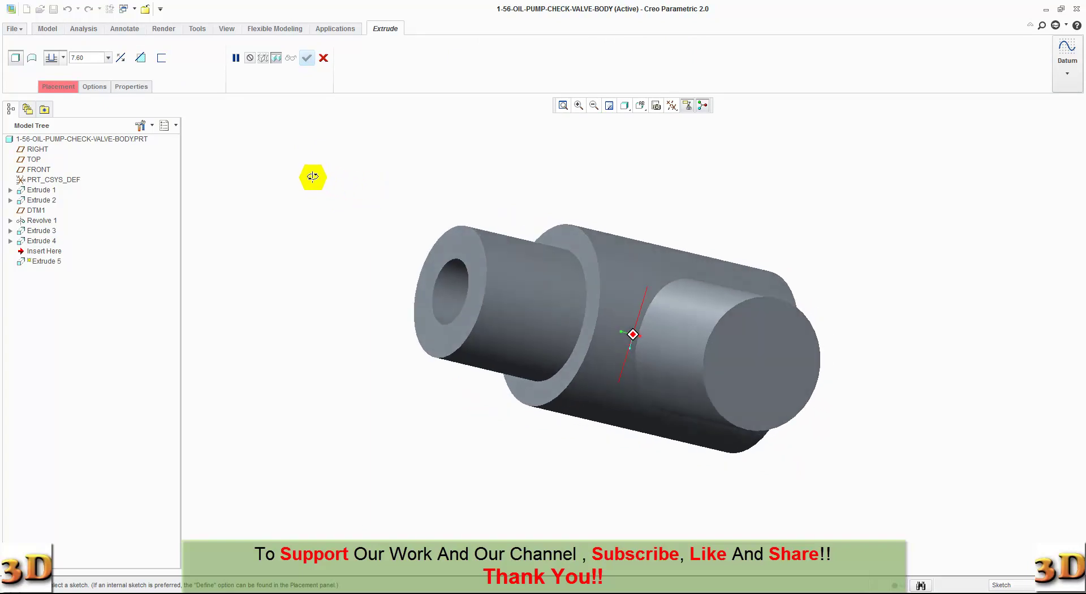
click(734, 391)
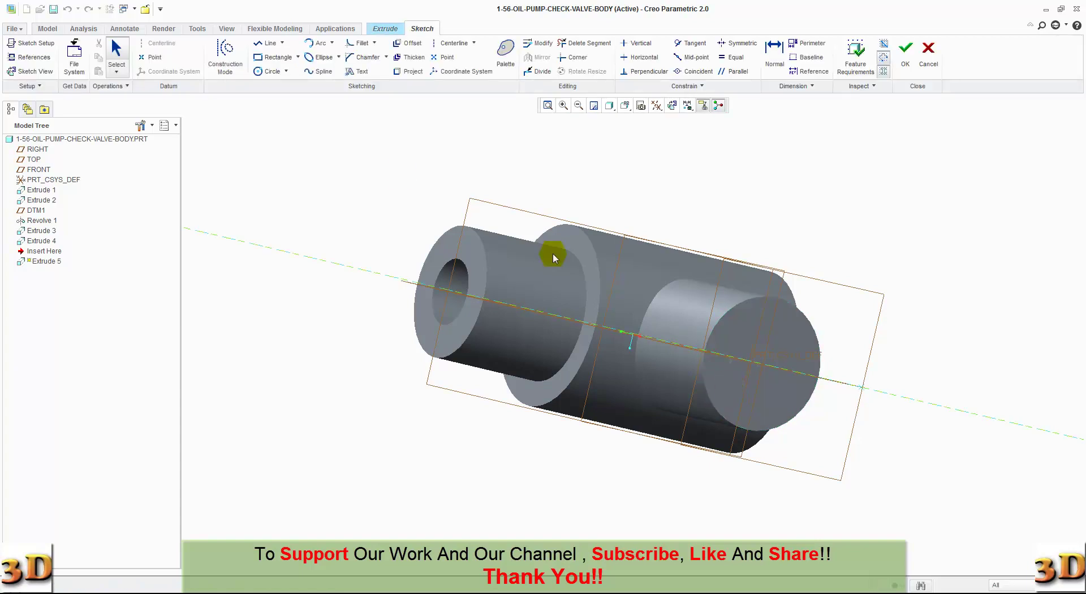
click(266, 71)
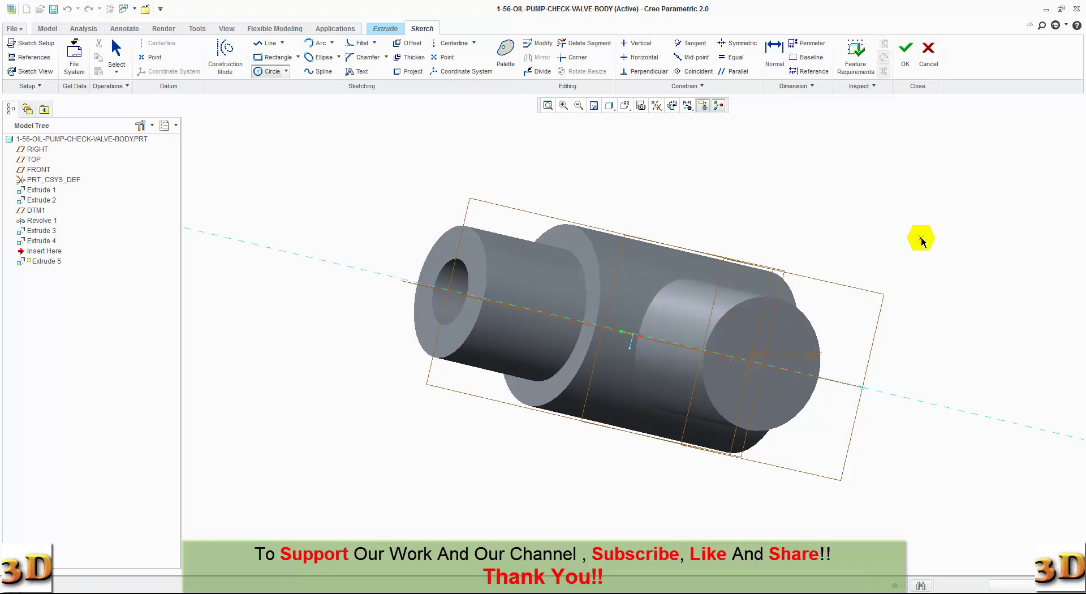
middle_drag(922, 241, 905, 238)
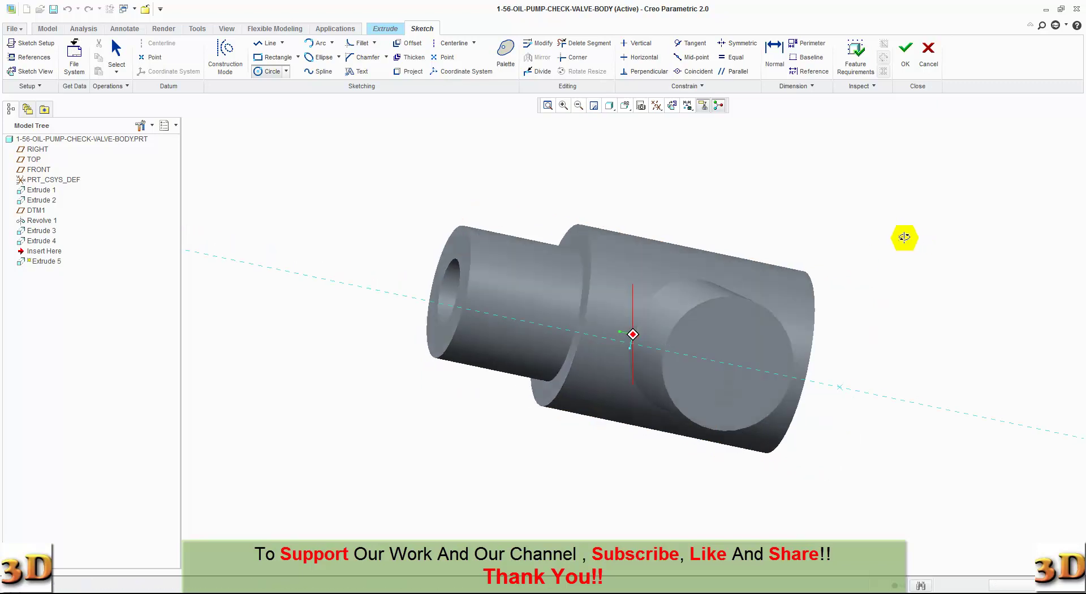
click(690, 326)
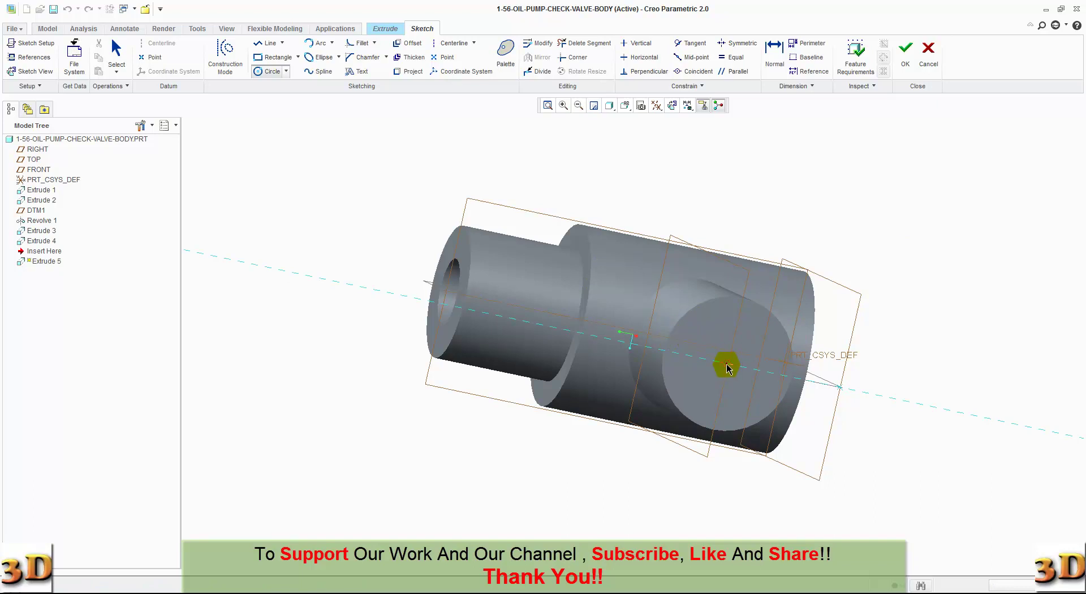
Draw a circle centred at the origin on the branch face and set its diameter to 4
click(671, 106)
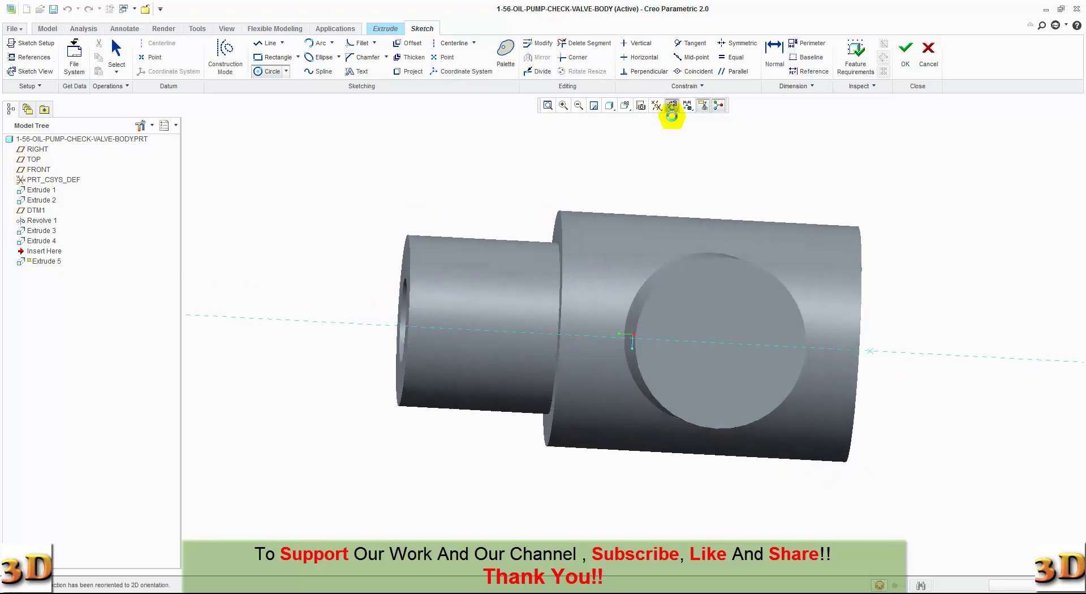
click(673, 264)
click(707, 328)
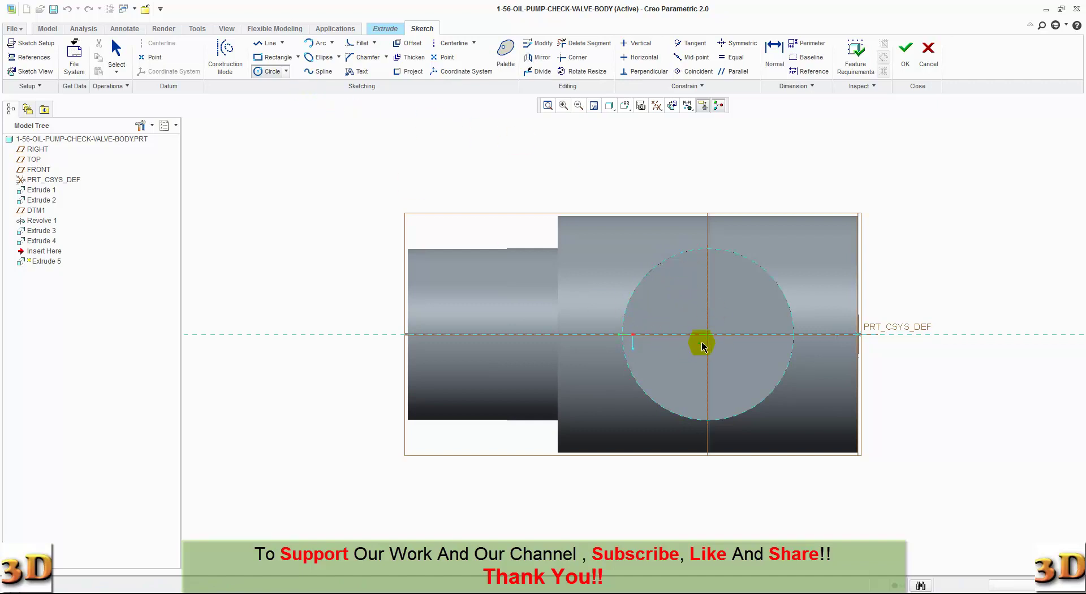
click(711, 336)
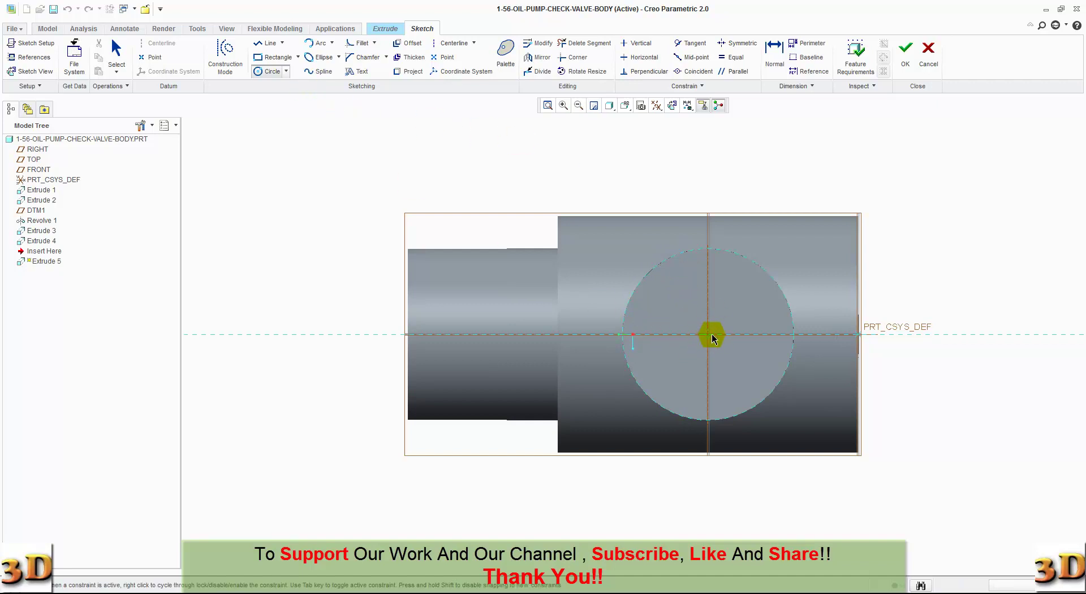
click(669, 307)
middle_click(644, 303)
double_click(641, 289)
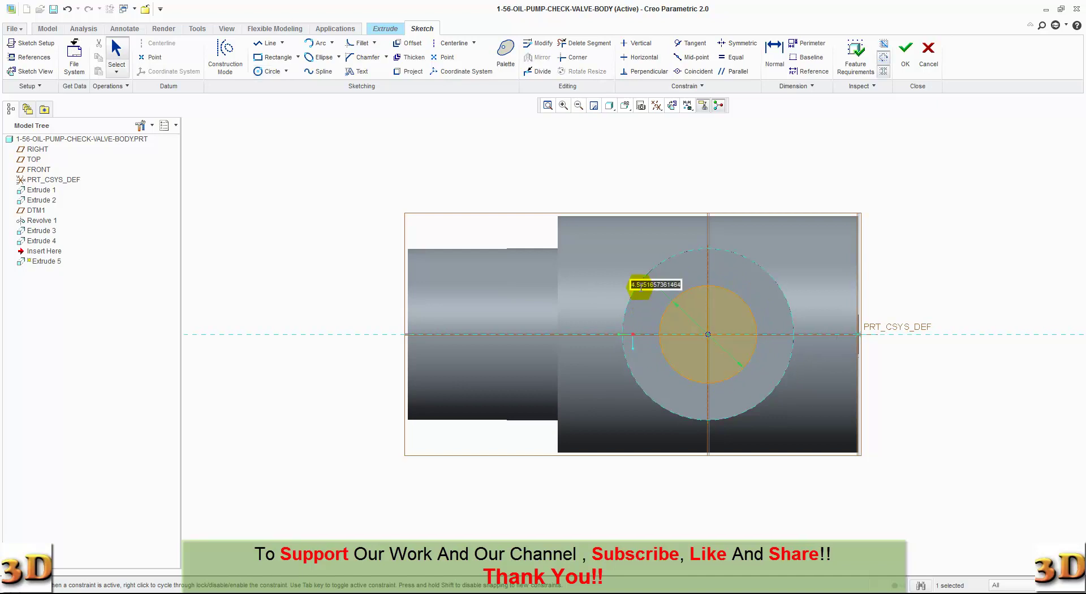
text(4)
key(Return)
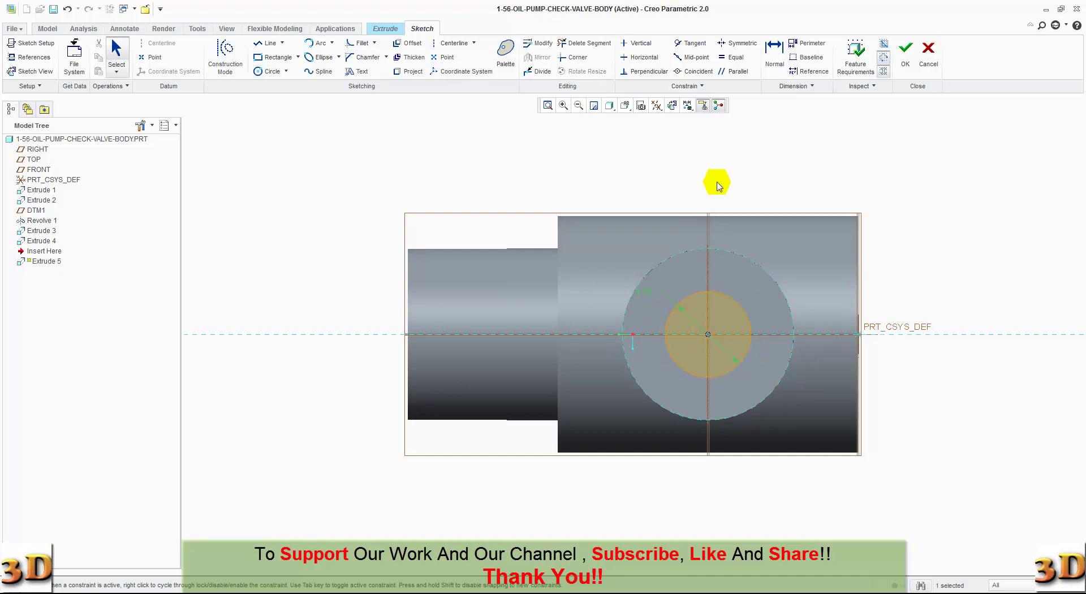
Make Extrude 5 a material-removing cut with a deeper depth option through the branch
click(905, 57)
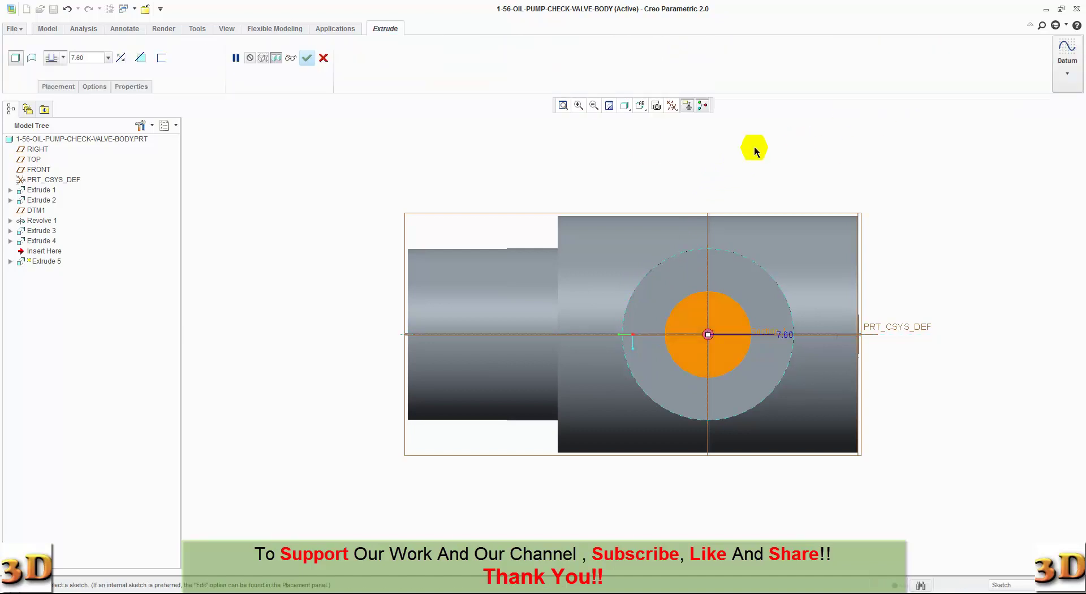
click(140, 57)
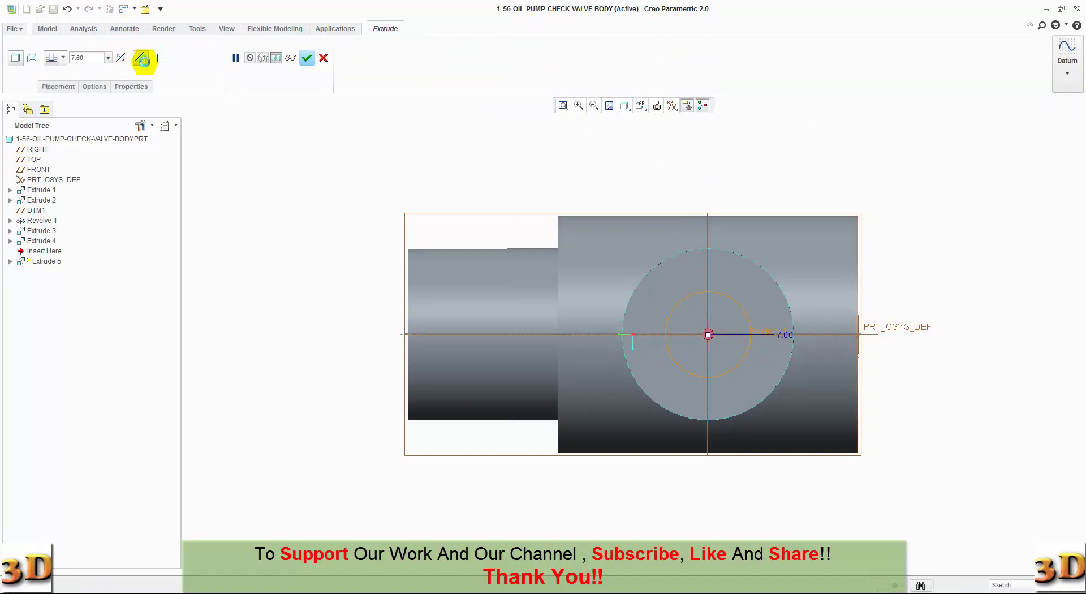
click(64, 58)
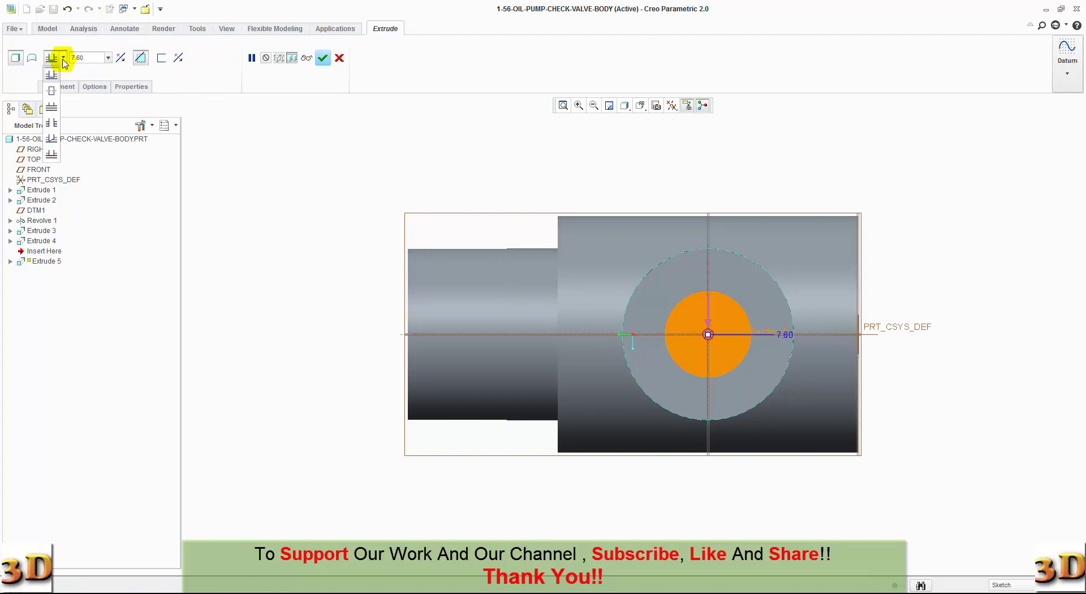
click(54, 105)
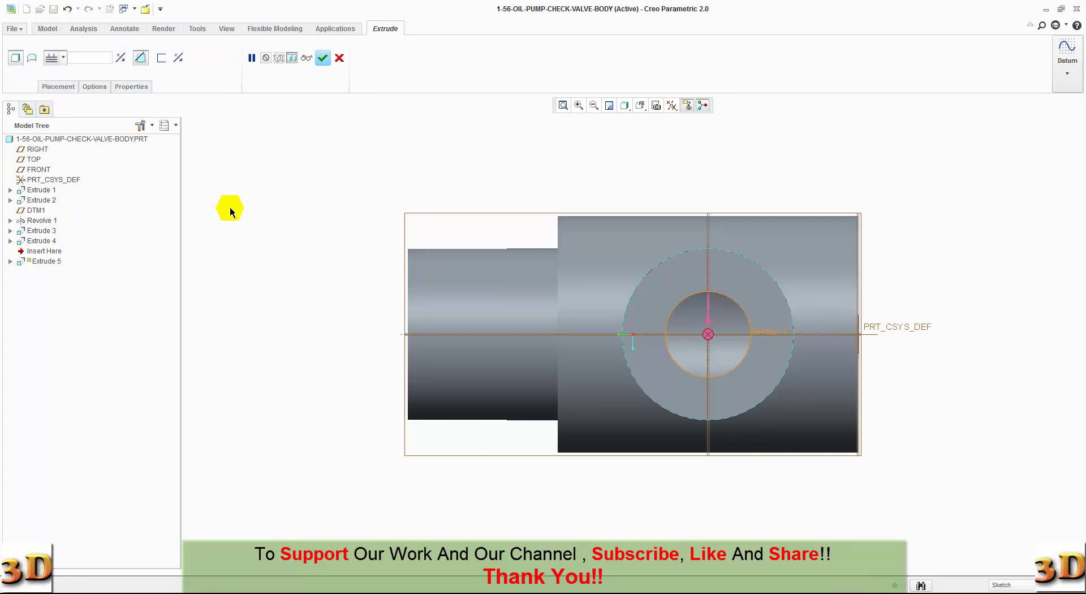
key(ctrl+d)
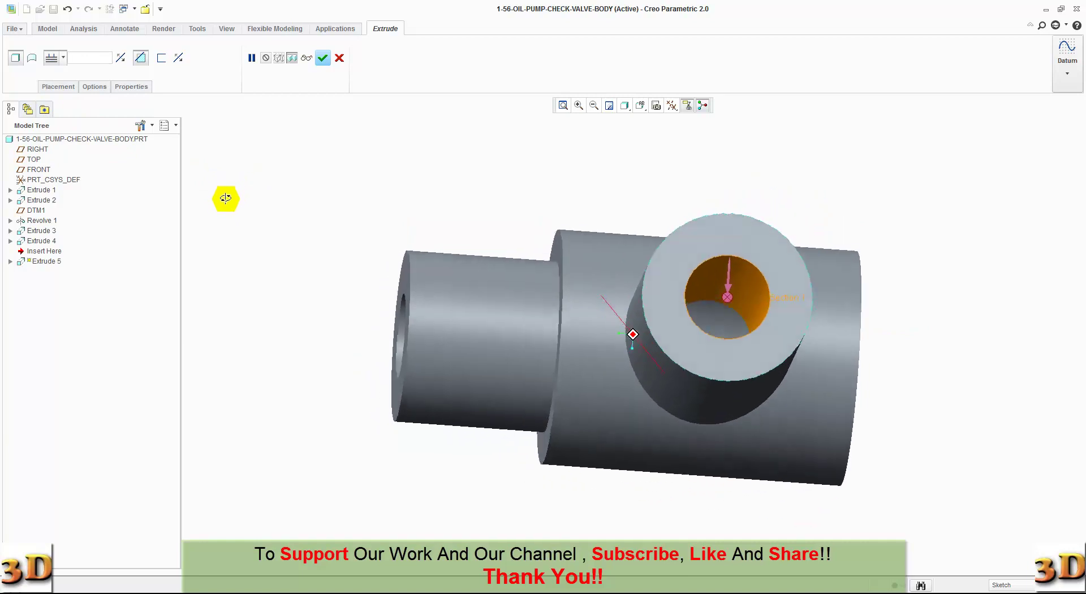
Complete the side branch hole, restore the standard orientation, and select the whole valve body part
click(322, 58)
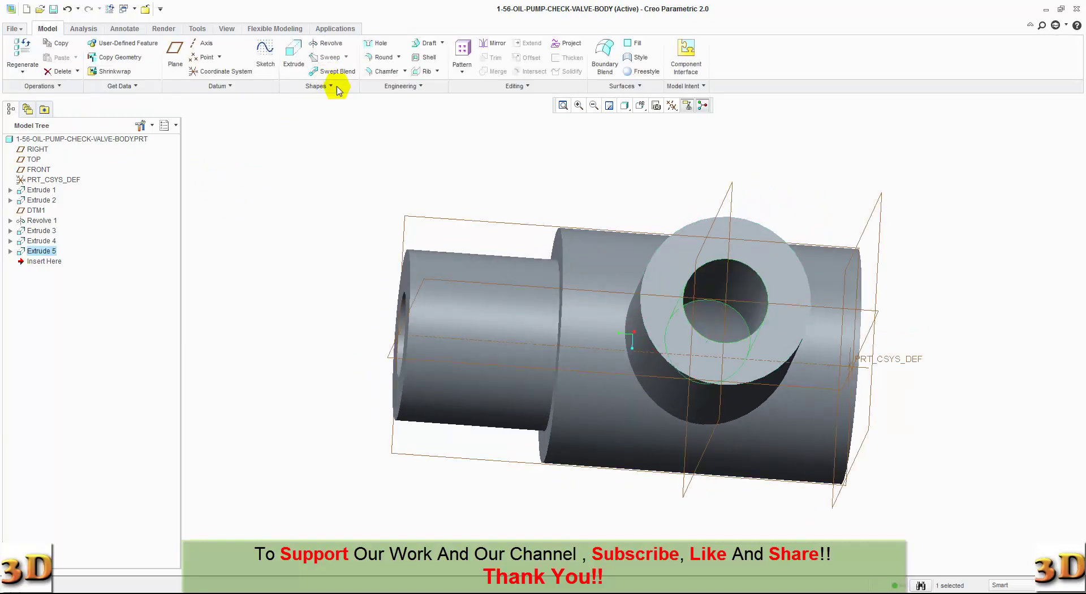
click(640, 105)
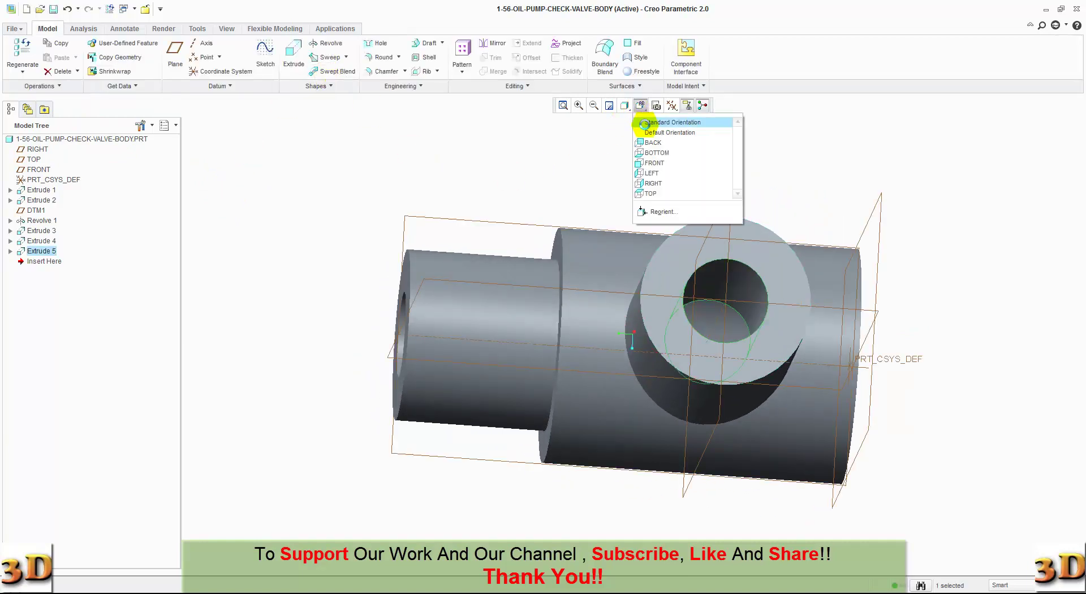
click(645, 124)
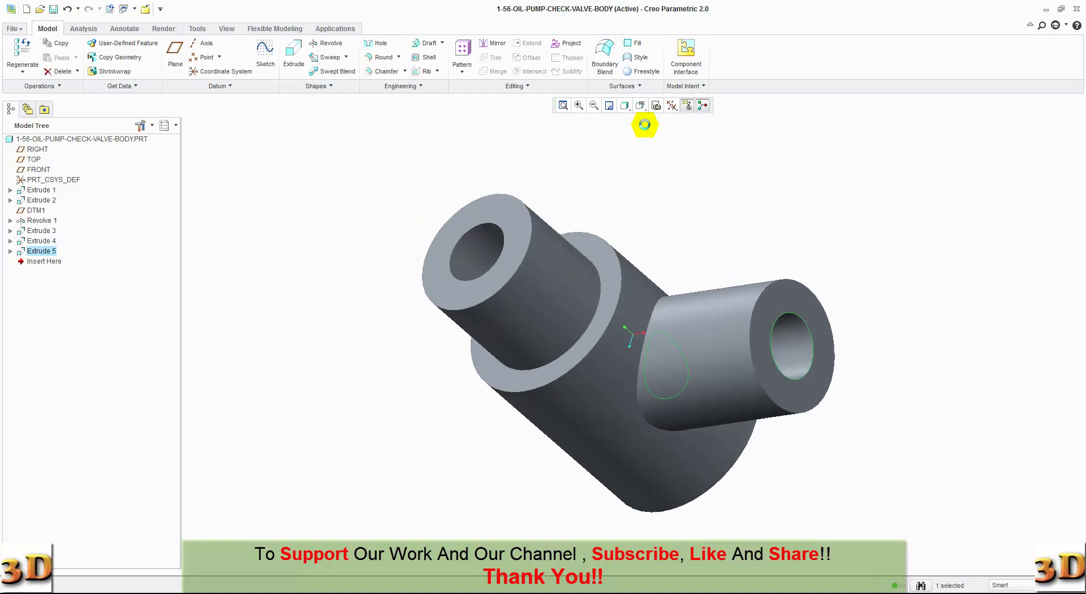
click(94, 141)
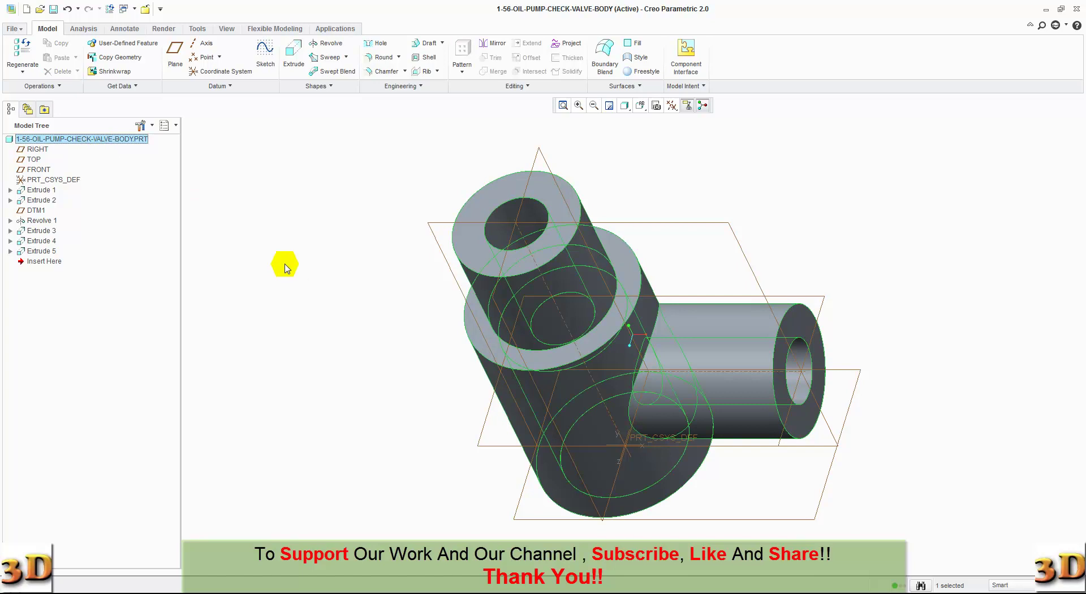
click(163, 29)
Apply a copper appearance to the valve body and save 1-56-OIL-PUMP-CHECK-VALVE-BODY.PRT
click(51, 68)
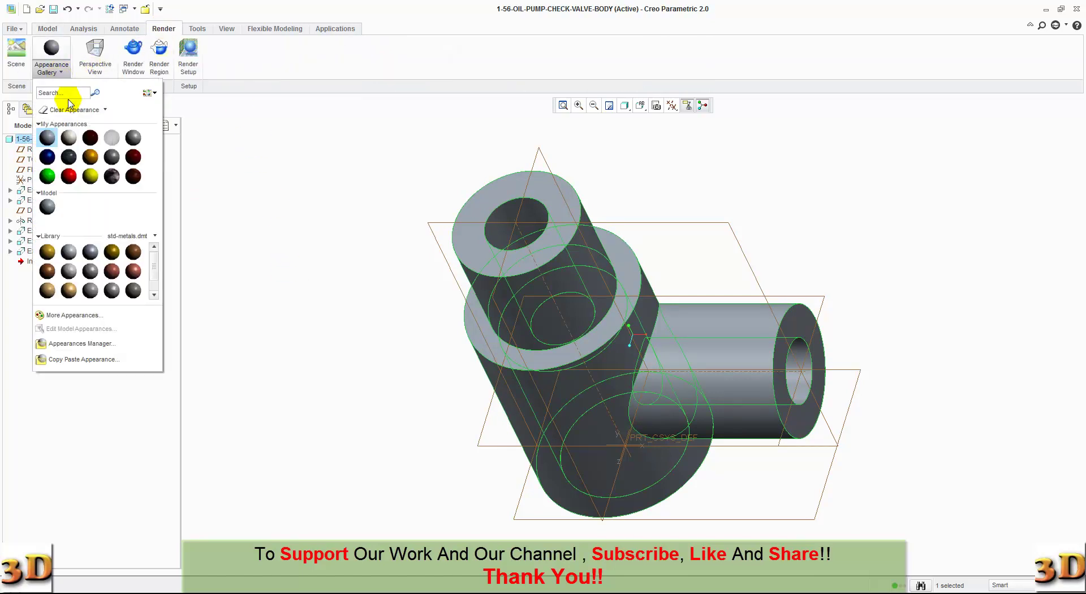
click(134, 248)
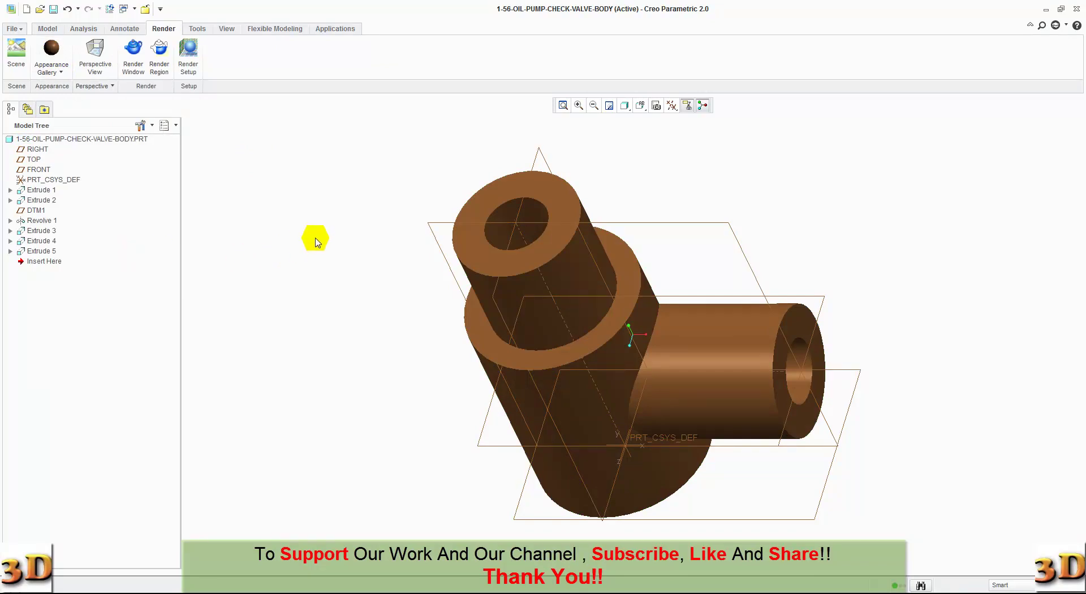
click(53, 9)
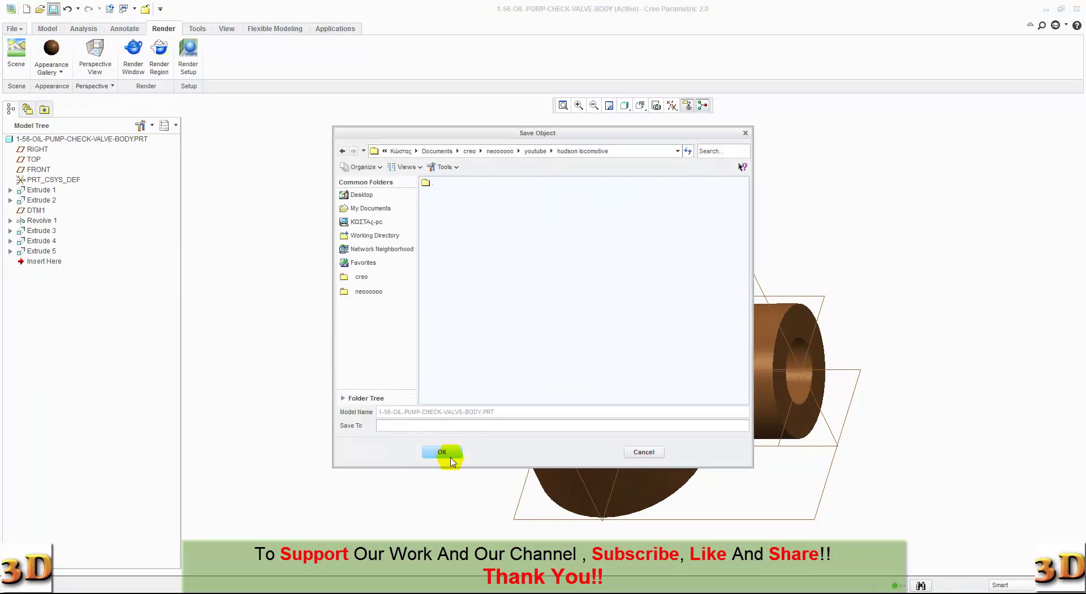
click(446, 452)
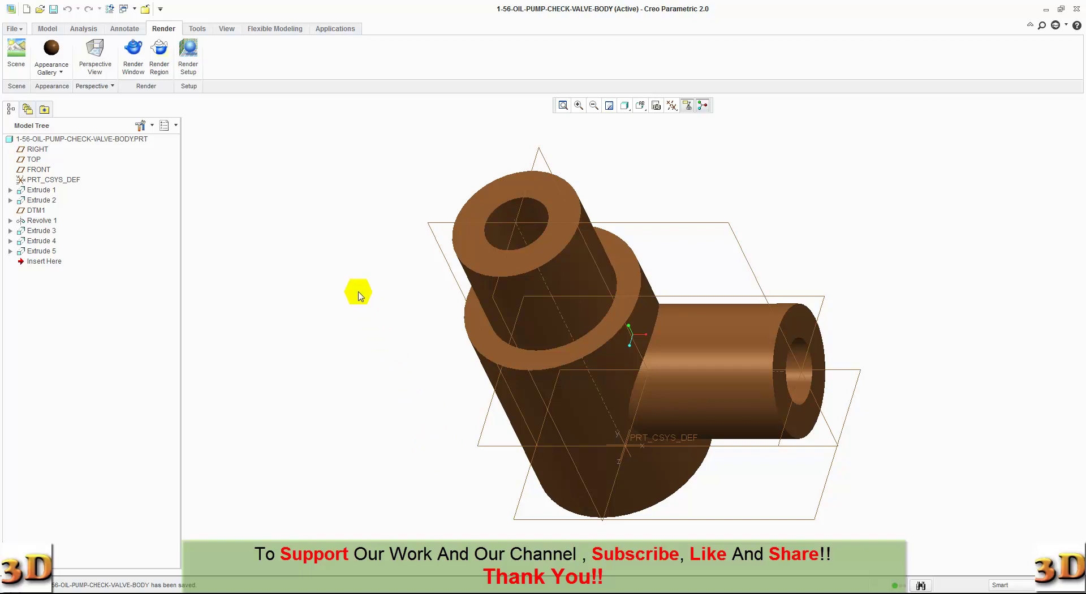
Create solid part 1-56-OIL-PUMP-CHECK-VALVE-BODY1 and start an extrusion sketched on the TOP plane
click(11, 29)
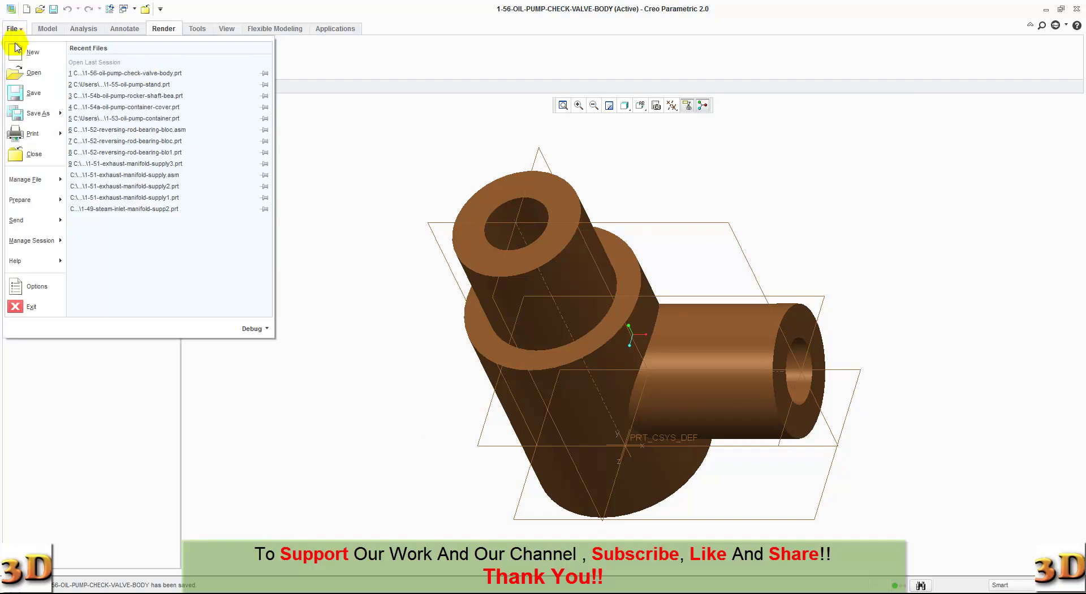
click(17, 51)
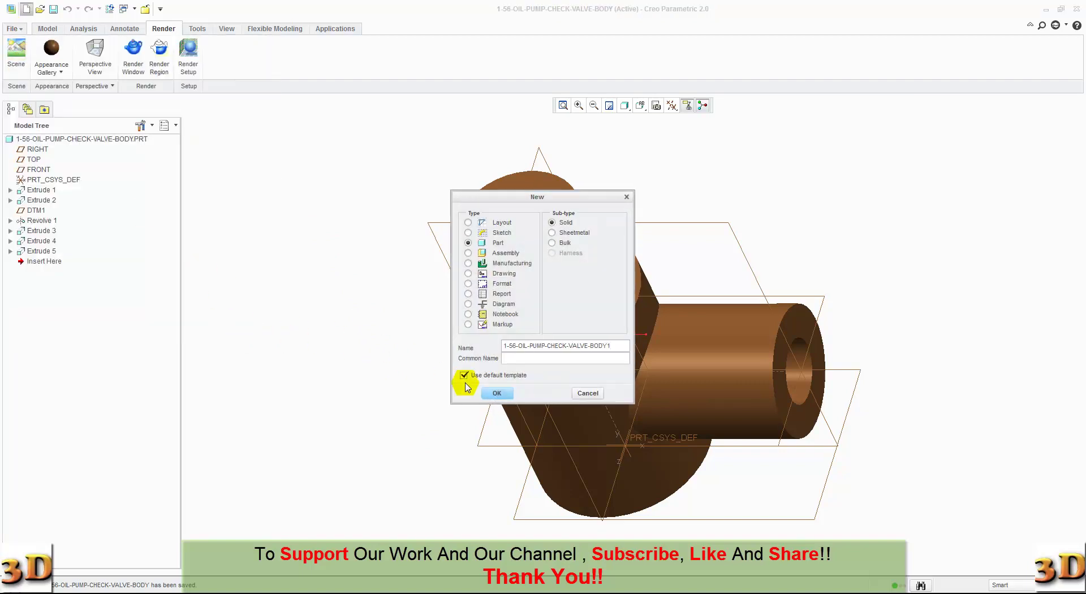
click(495, 391)
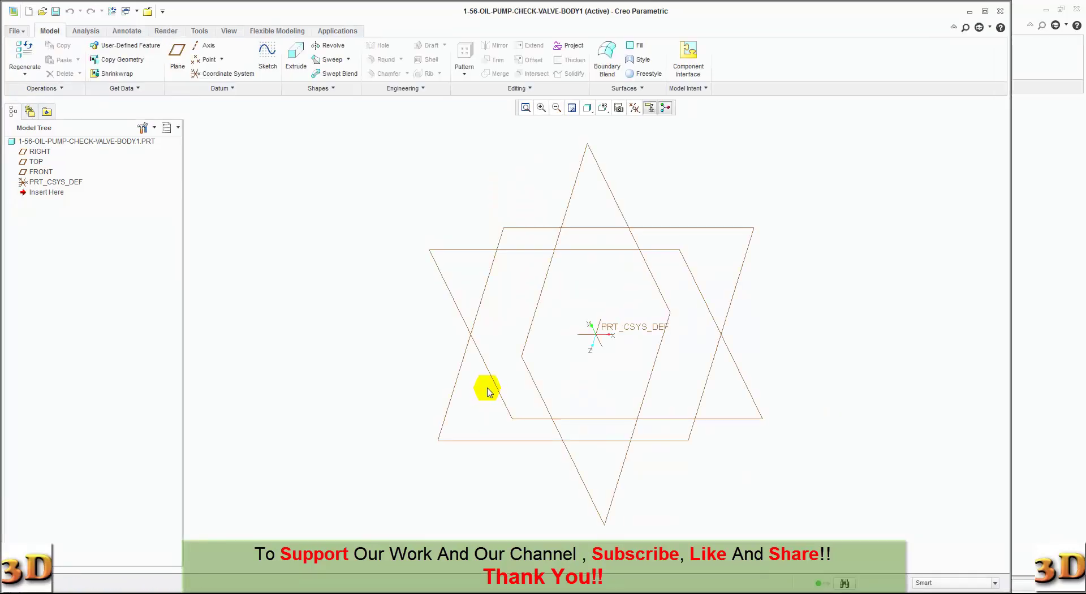
click(295, 57)
click(504, 440)
Draw an outer circle of diameter 10.00 centred at the origin
click(265, 74)
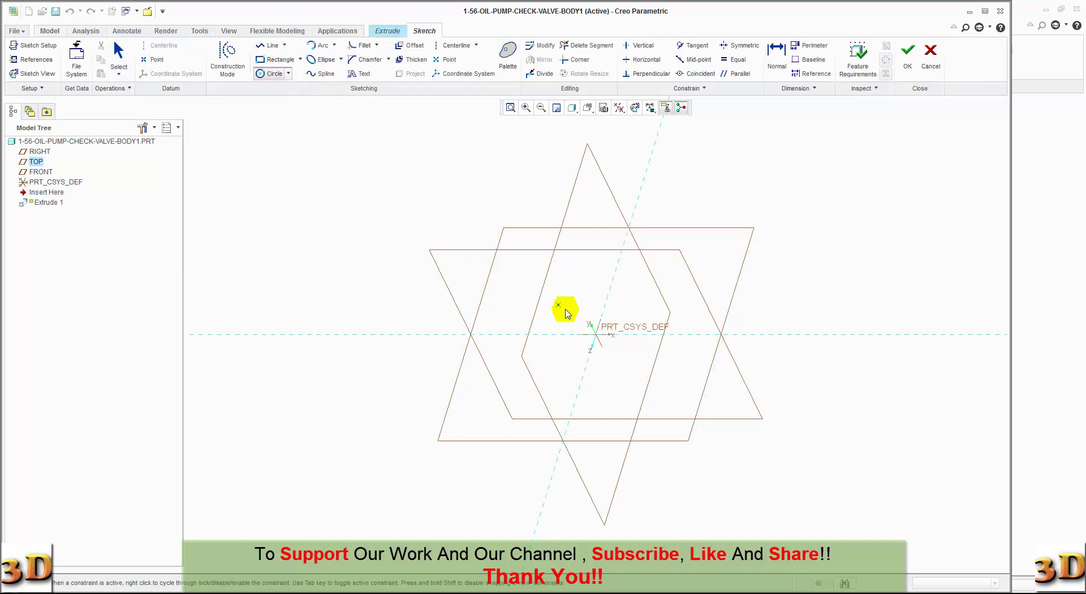
click(598, 336)
click(613, 353)
middle_click(567, 309)
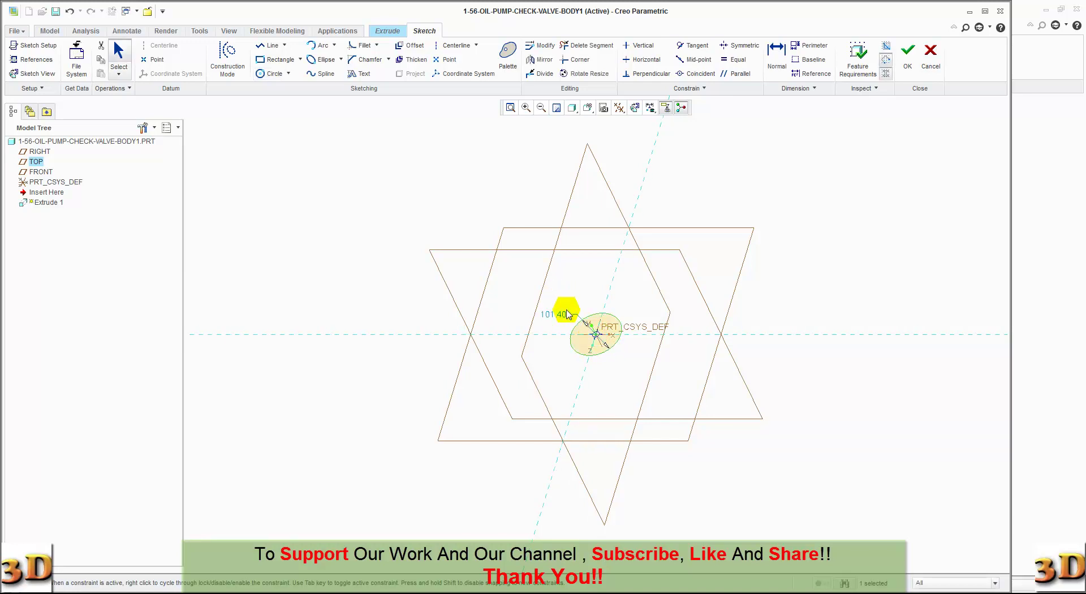
text(10)
key(Return)
Add a concentric inner circle of diameter 8.00 and accept the ring sketch
click(260, 76)
click(596, 334)
click(615, 367)
middle_click(615, 367)
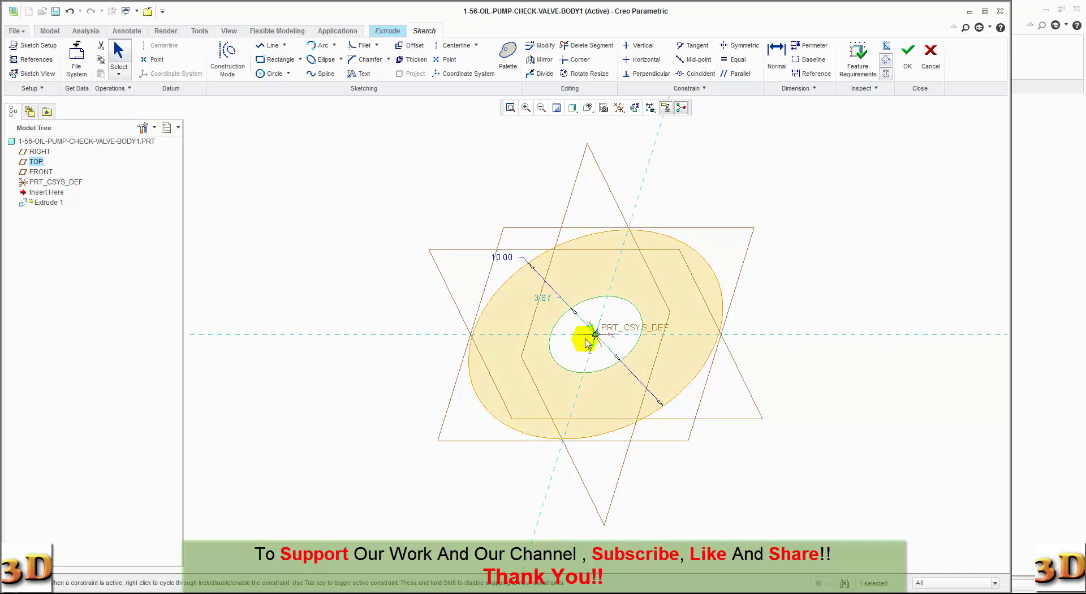
text(8)
key(Return)
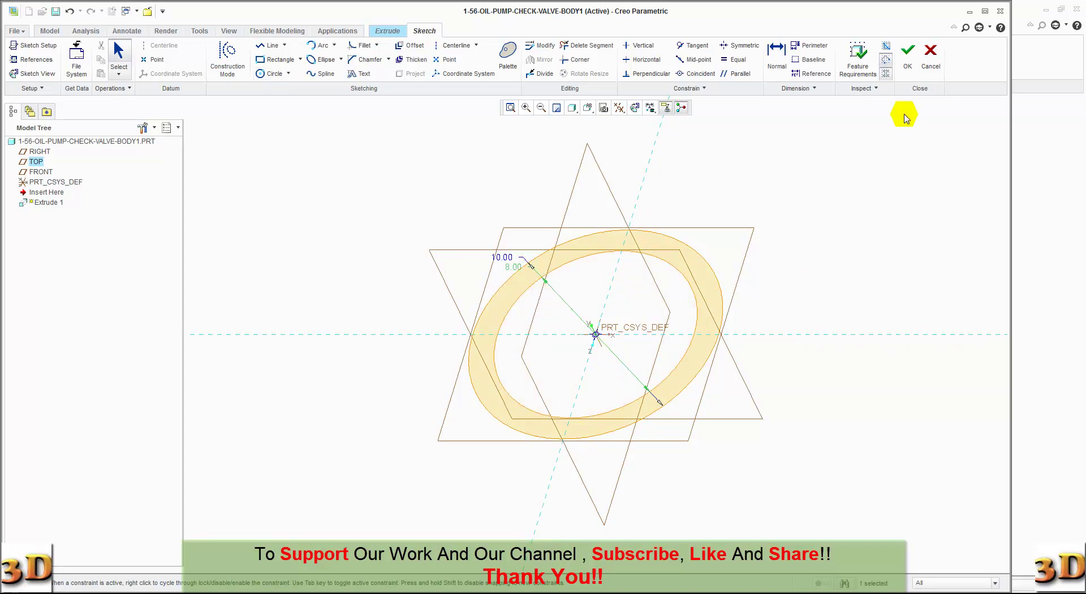
click(908, 53)
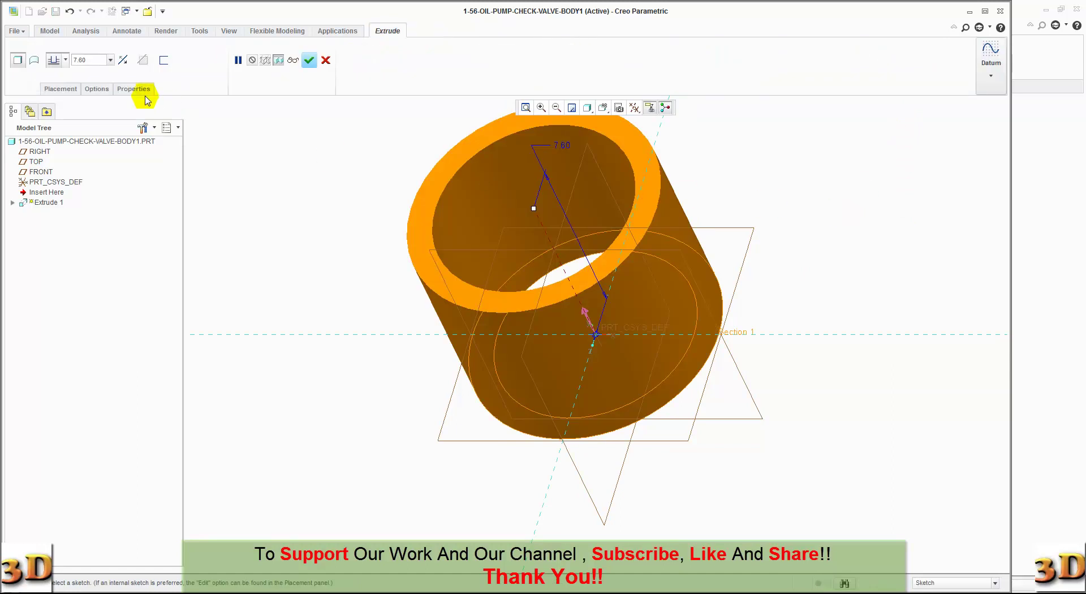
Set the extrusion depth to 0.50 and complete the flat washer
text(0.5)
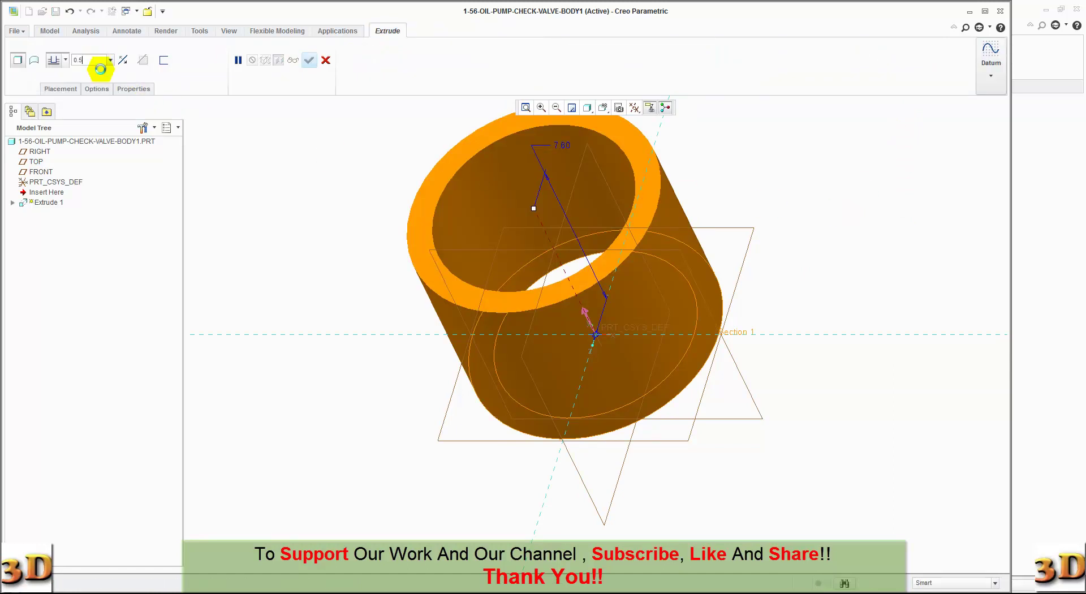
key(Return)
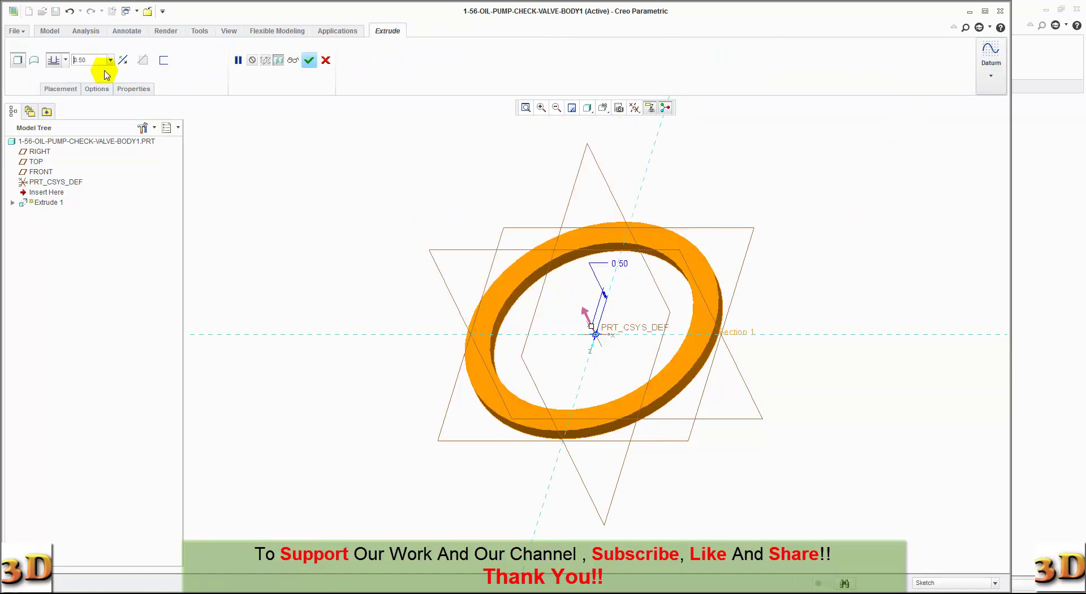
click(310, 61)
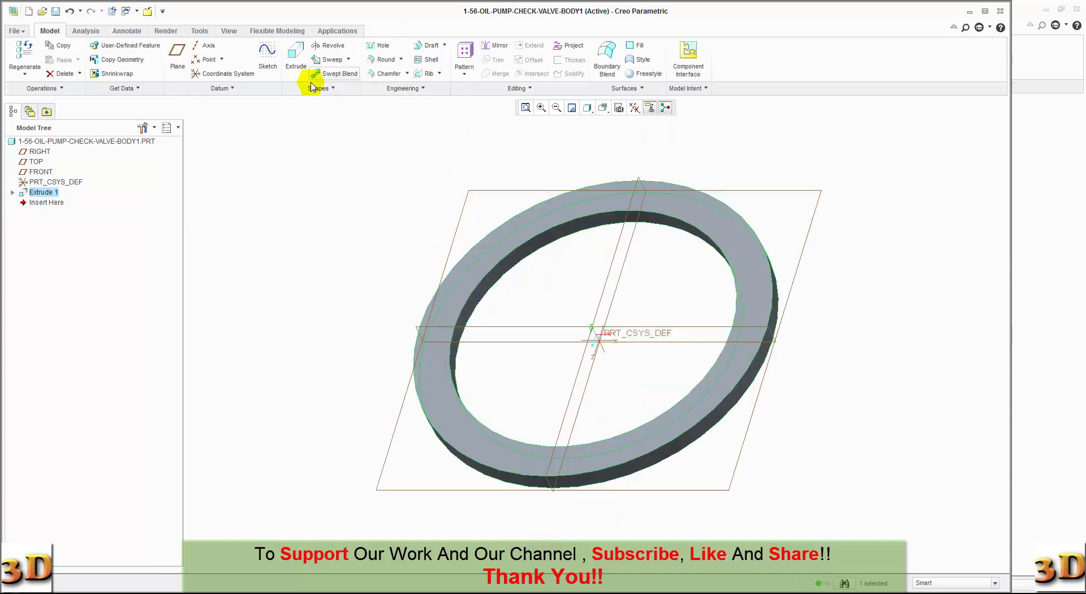
Apply the dark red textured appearance to the ring and save 1-56-OIL-PUMP-CHECK-VALVE-BODY1.PRT
click(166, 33)
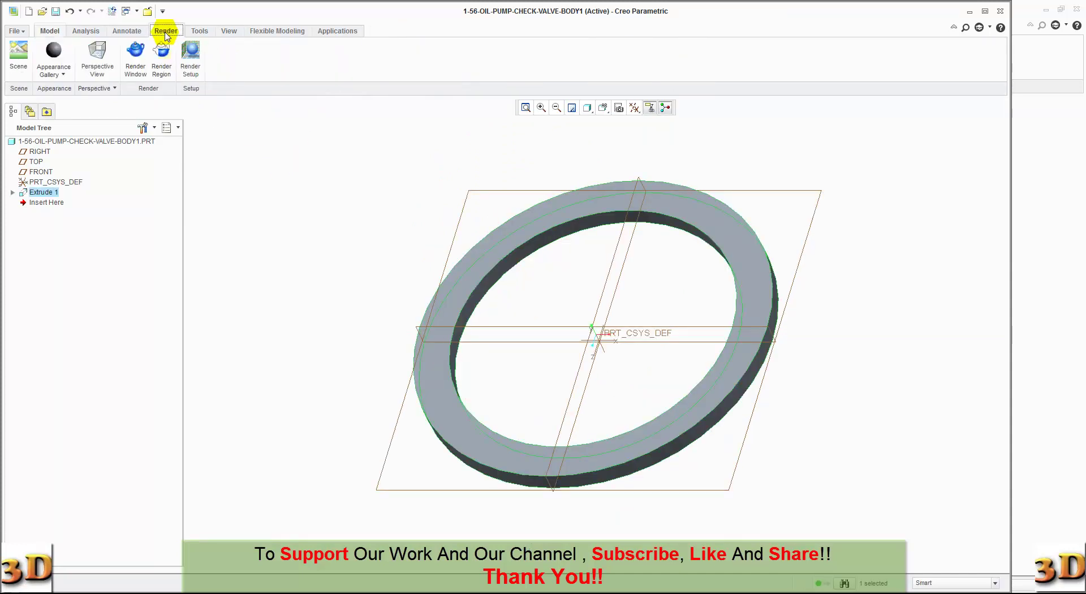
click(54, 65)
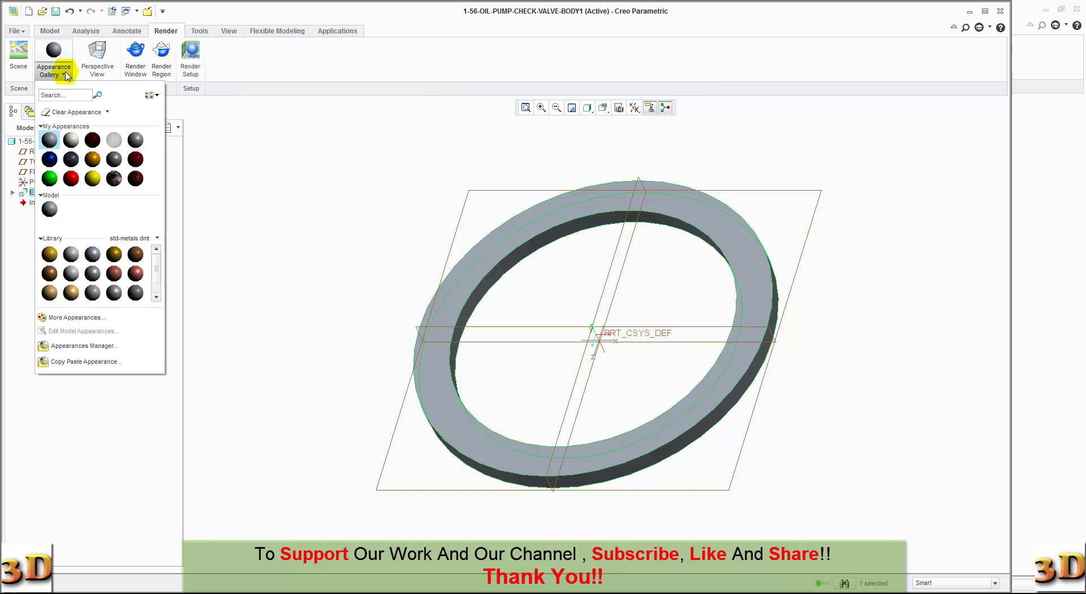
click(97, 146)
click(129, 146)
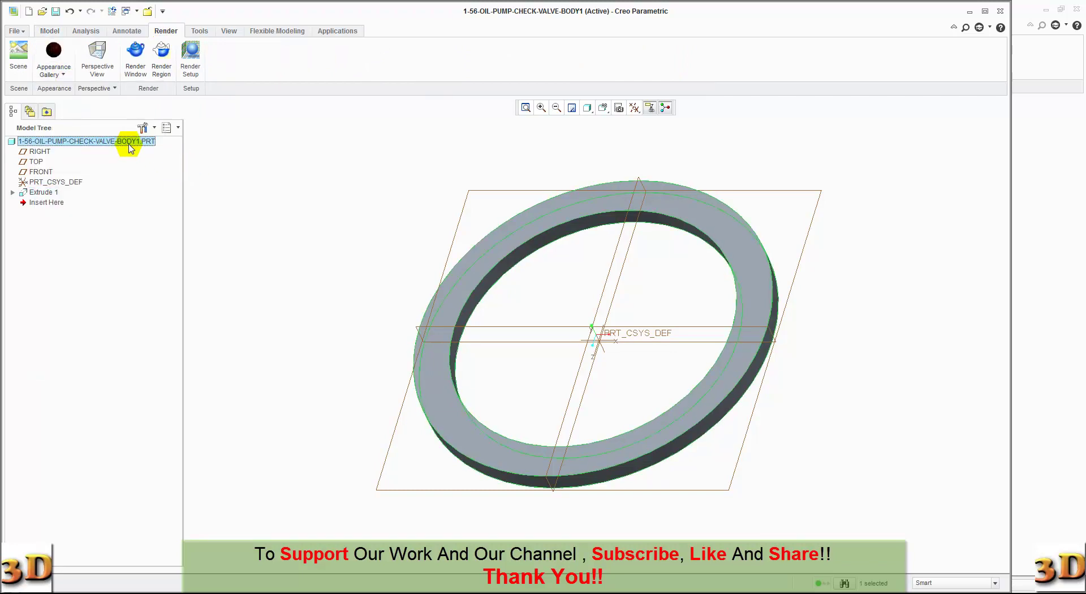
click(67, 54)
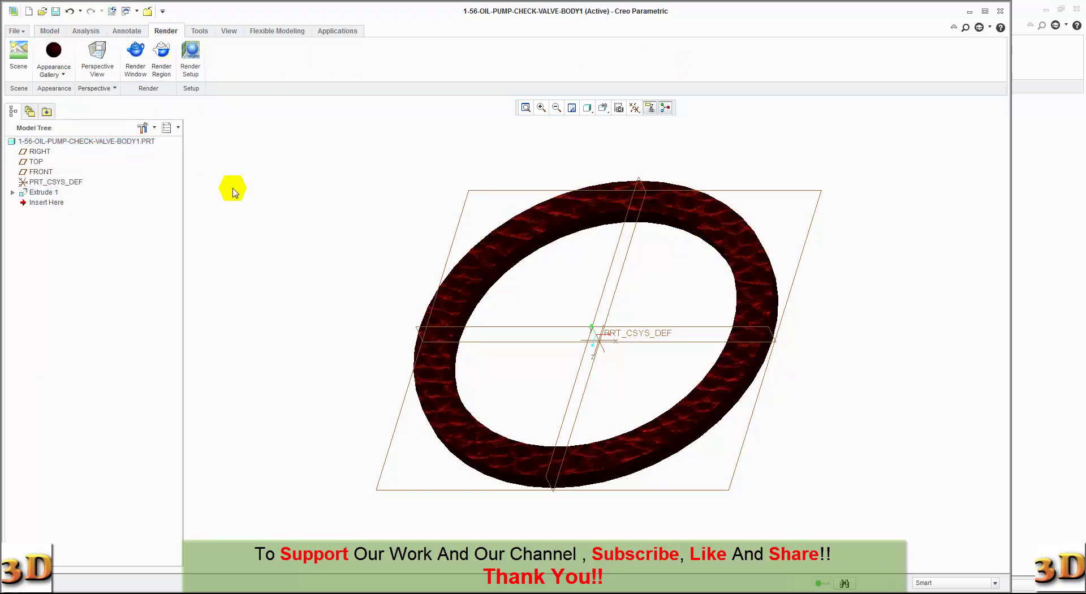
click(56, 11)
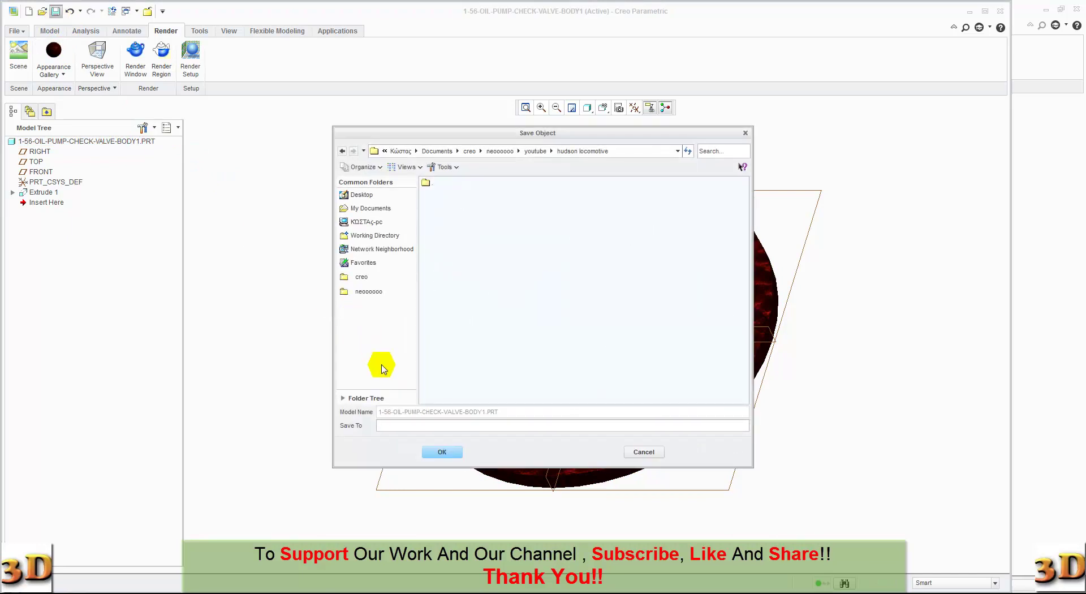
click(440, 452)
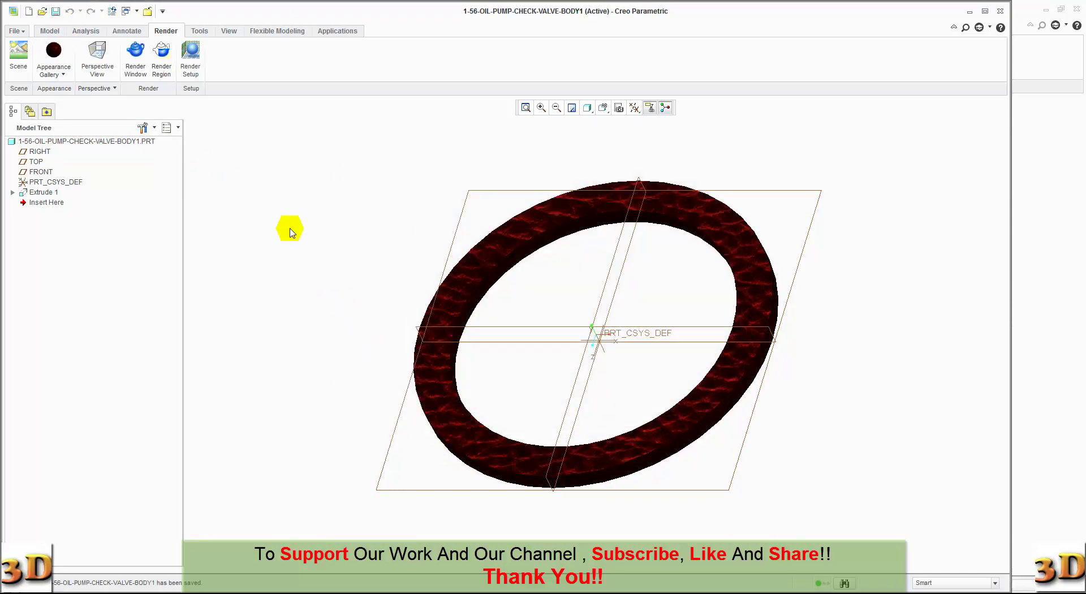
Create a default assembly, then close the unwanted empty asm0001
click(15, 31)
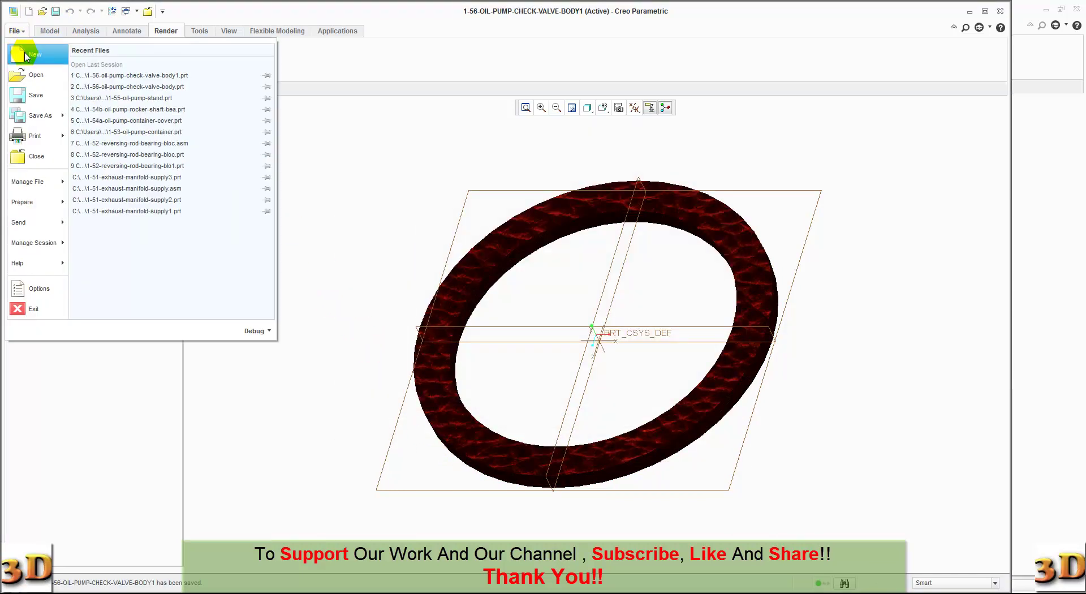
click(17, 52)
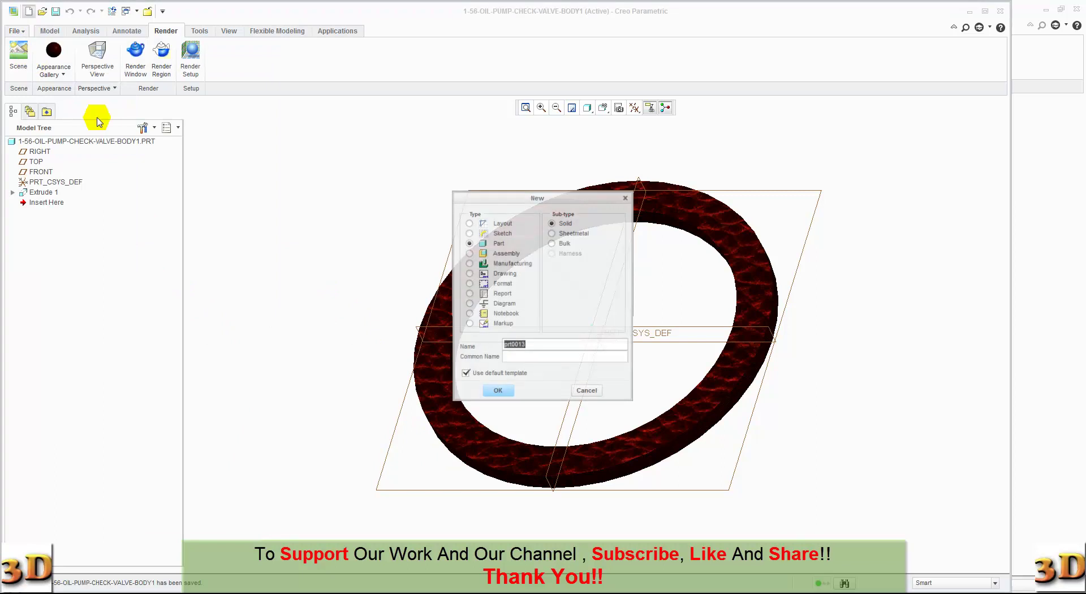
click(470, 254)
click(498, 393)
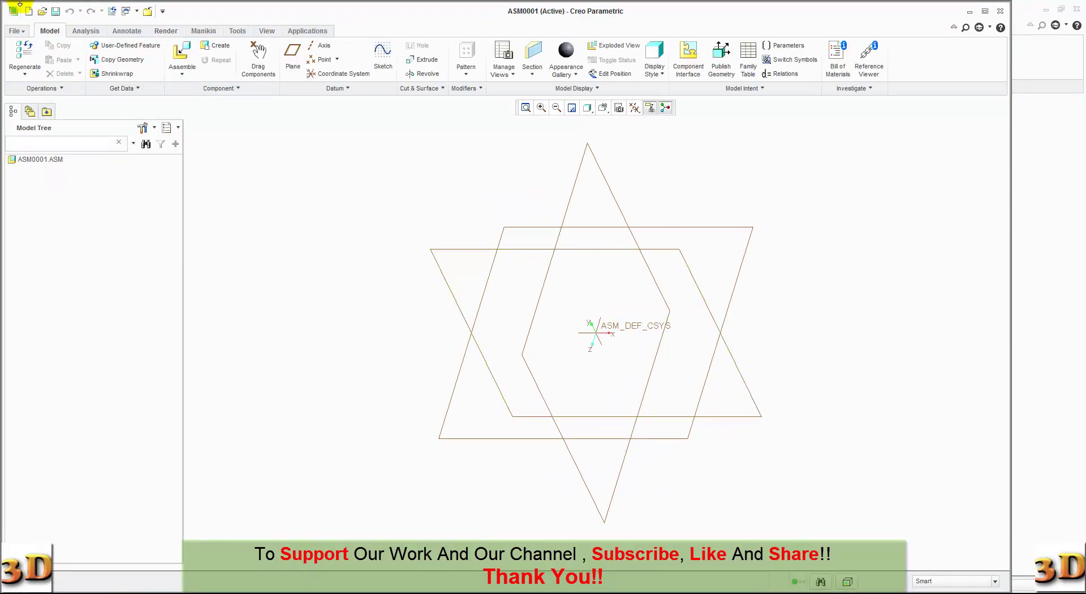
click(22, 37)
click(17, 154)
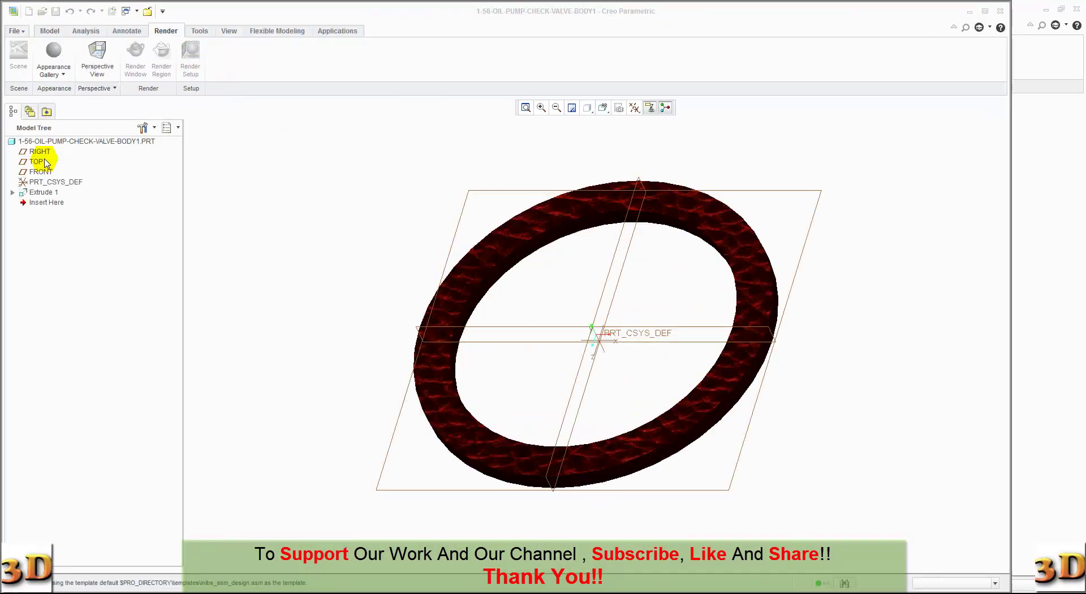
Create assembly 1-56-OIL-PUMP-CHECK-VALVE-BODY after dismissing the name-in-use error
click(15, 31)
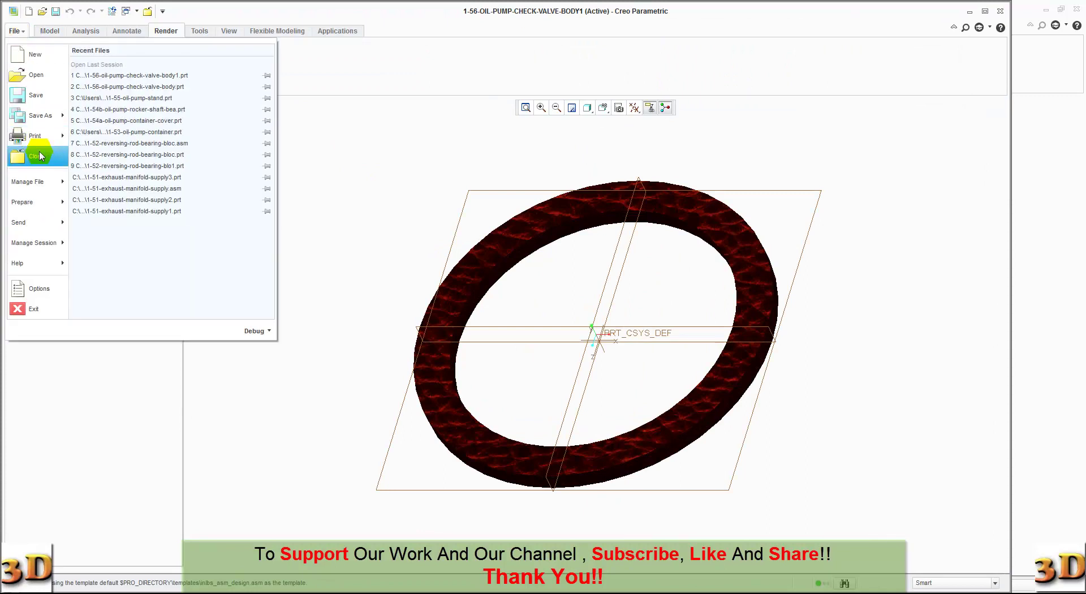
click(33, 55)
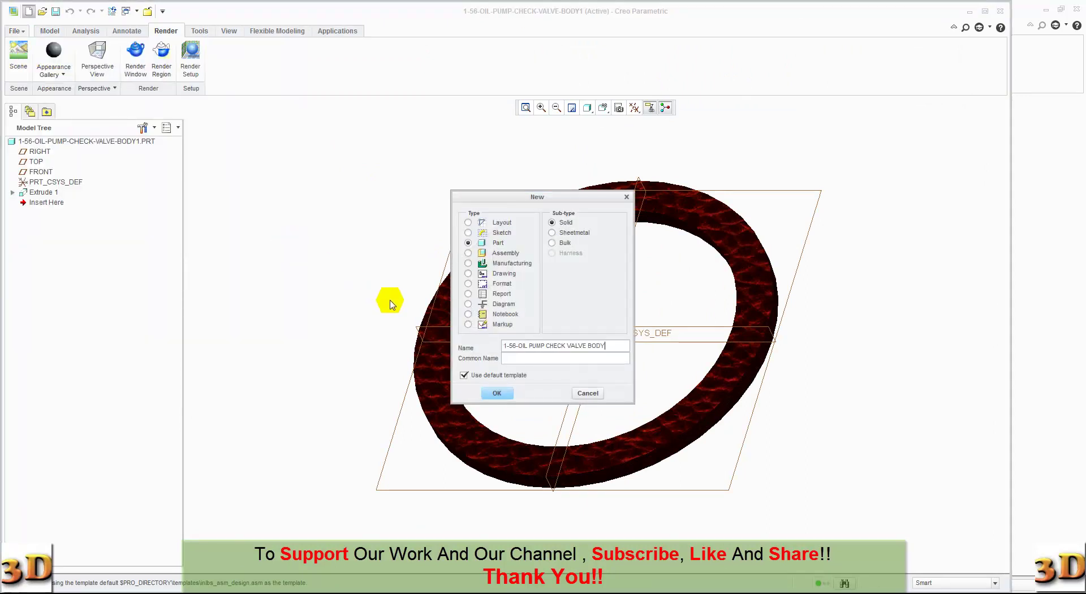
click(496, 395)
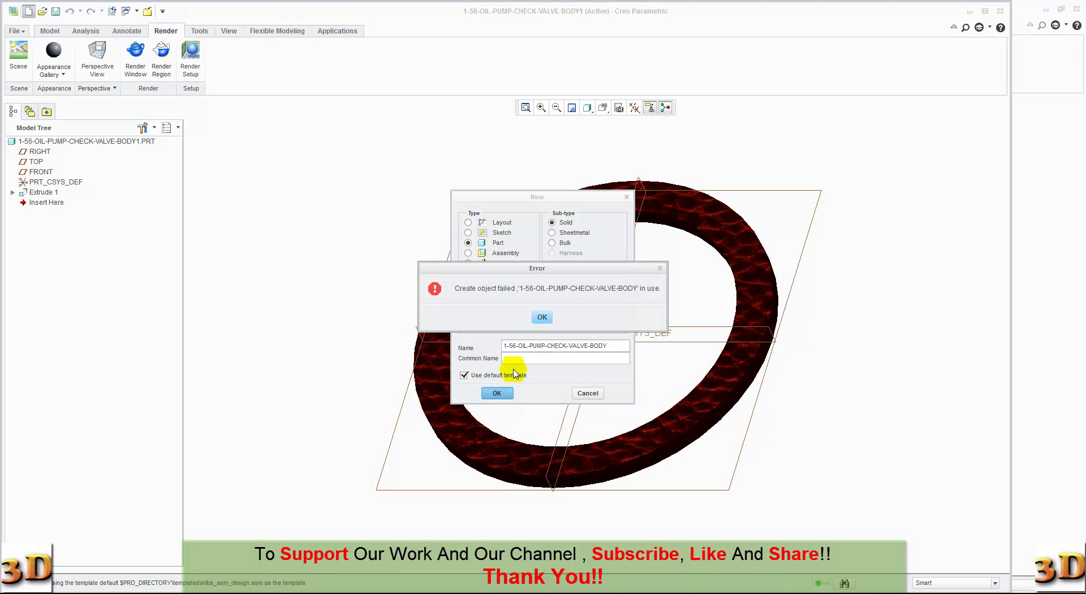
click(539, 318)
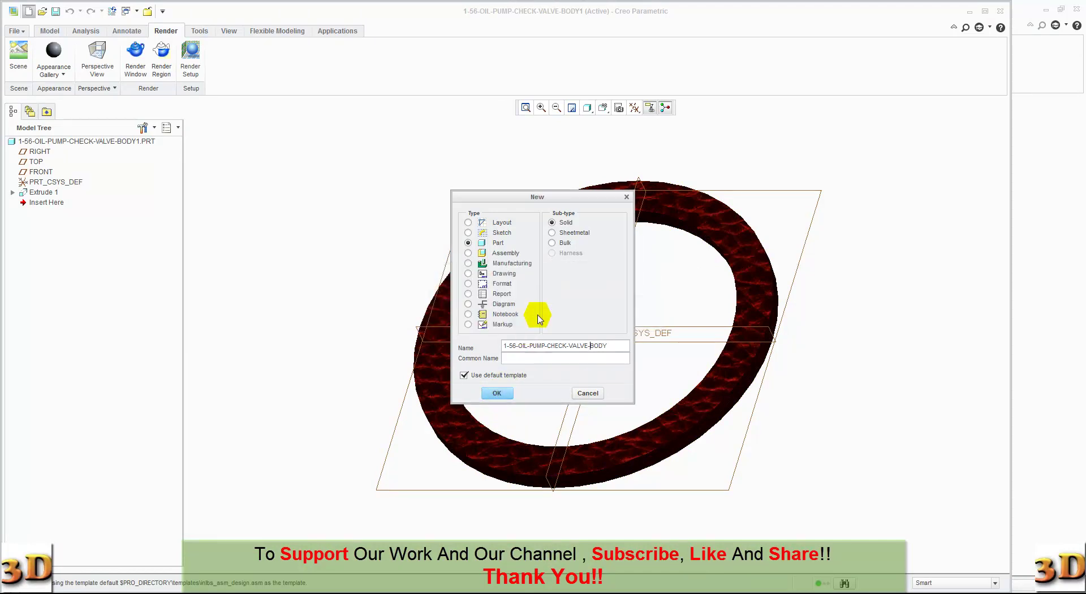
click(468, 253)
click(498, 393)
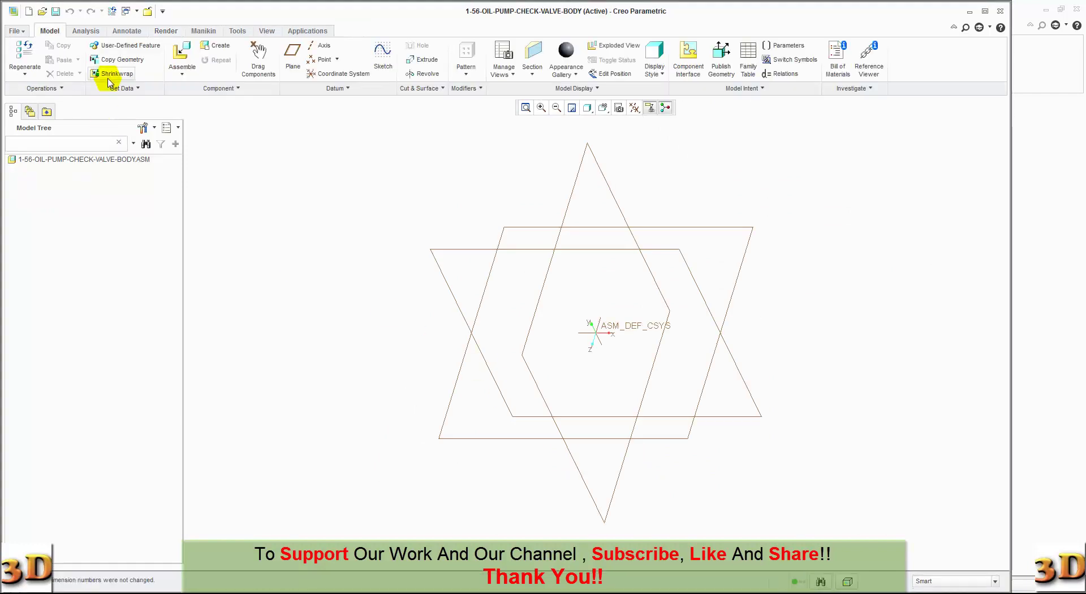
Place 1-56-oil-pump-check-valve-body.prt with three datum-plane pairs Coincident to the assembly's planes
click(182, 52)
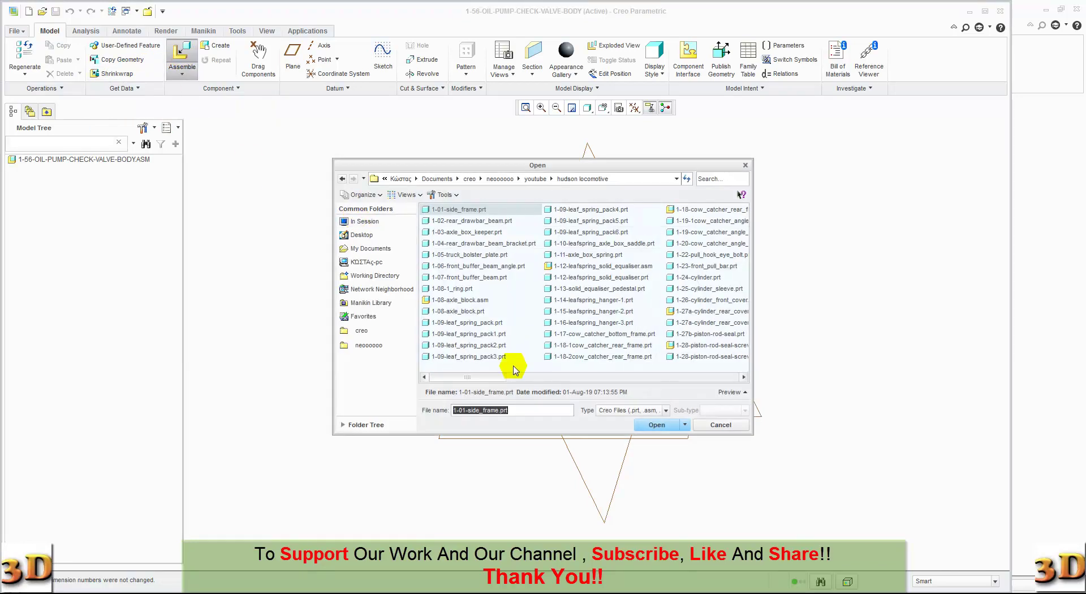
drag(487, 376, 710, 378)
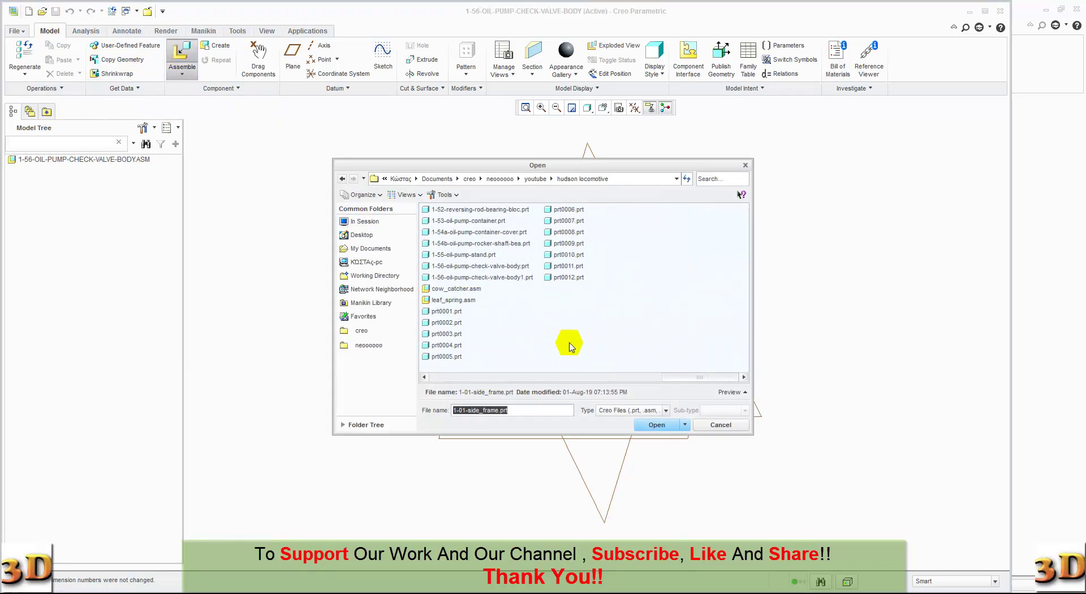
click(498, 266)
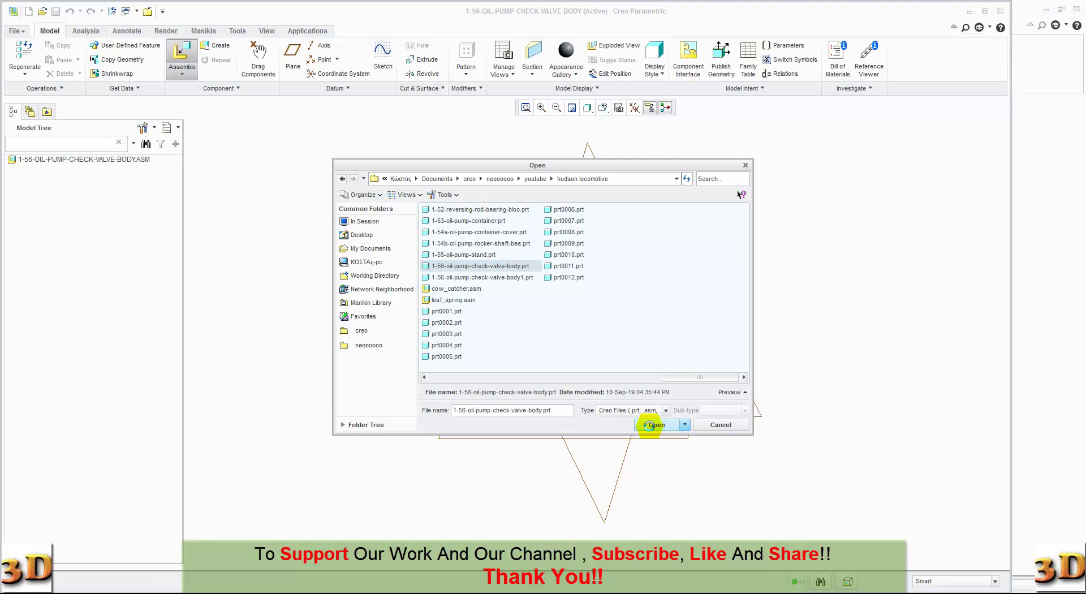
click(656, 426)
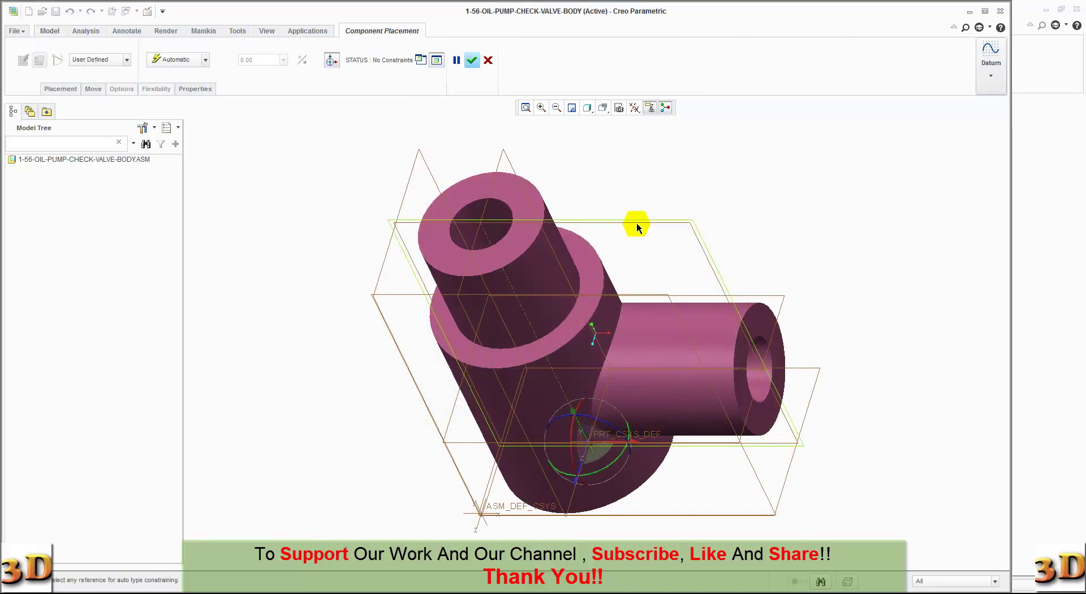
click(626, 297)
click(627, 297)
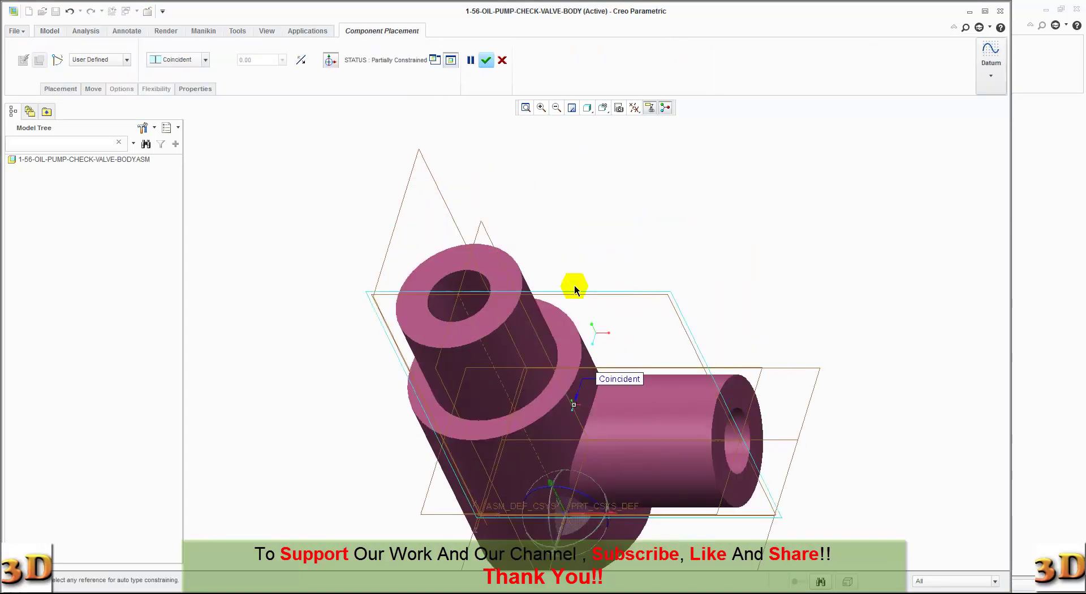
click(389, 236)
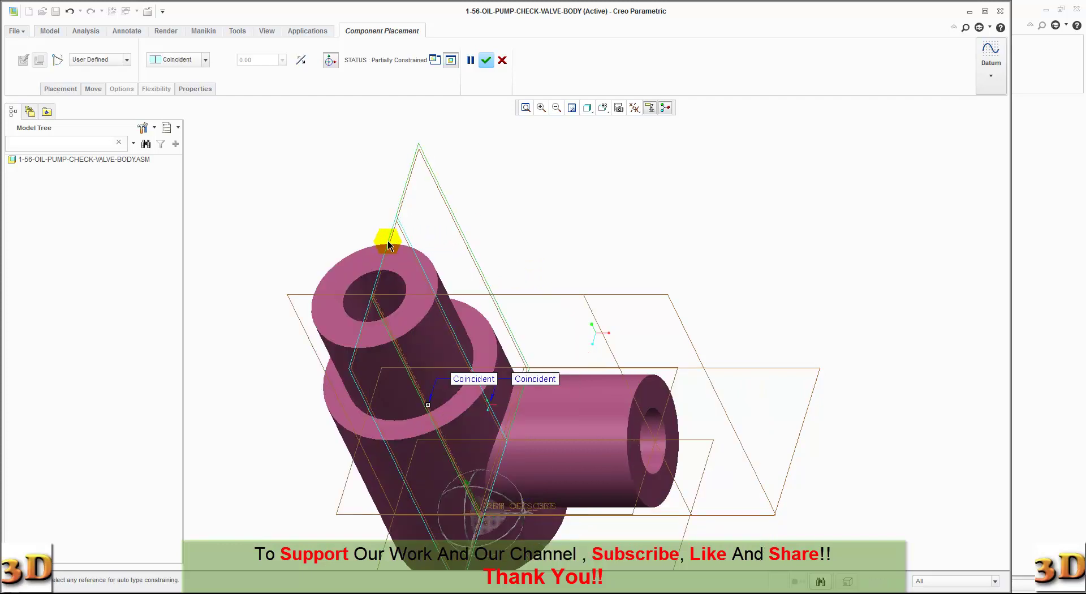
click(791, 477)
click(691, 544)
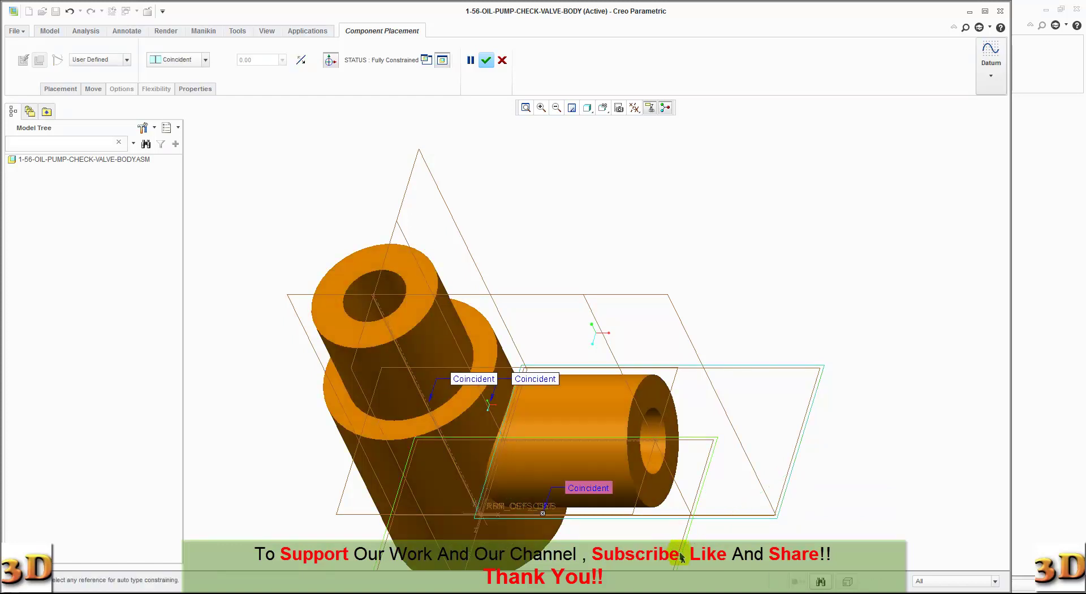
click(484, 59)
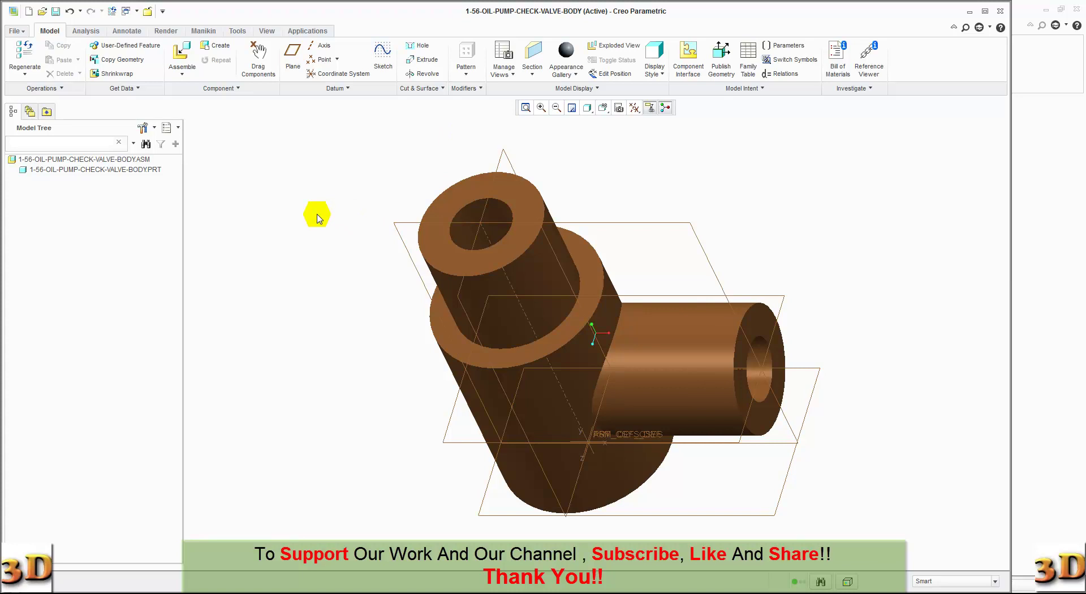
Load 1-56-oil-pump-check-valve-body1.prt for placement, shown in its own window
click(181, 53)
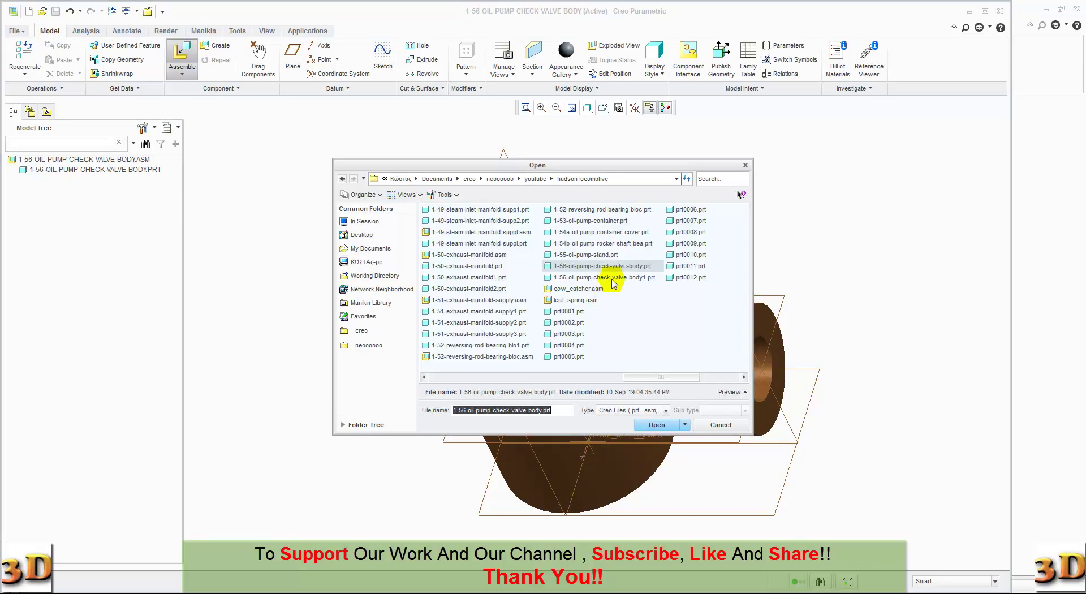
click(611, 277)
click(659, 423)
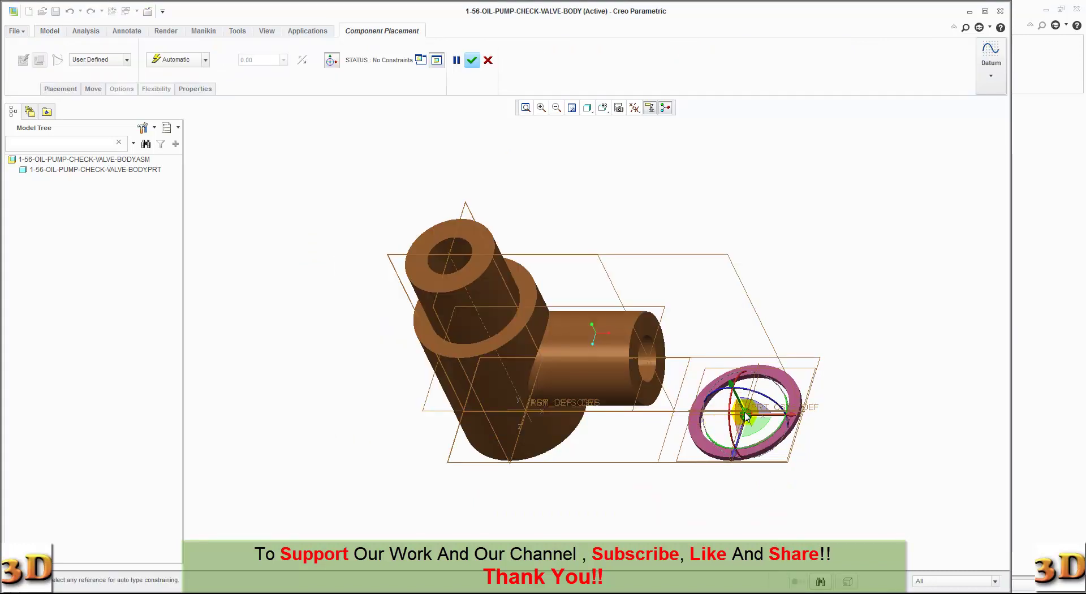
click(421, 60)
Align the ring's coordinate system with the valve body's coordinate system
scroll(883, 162, down, 1)
scroll(866, 169, down, 3)
scroll(852, 209, down, 2)
scroll(840, 222, down, 1)
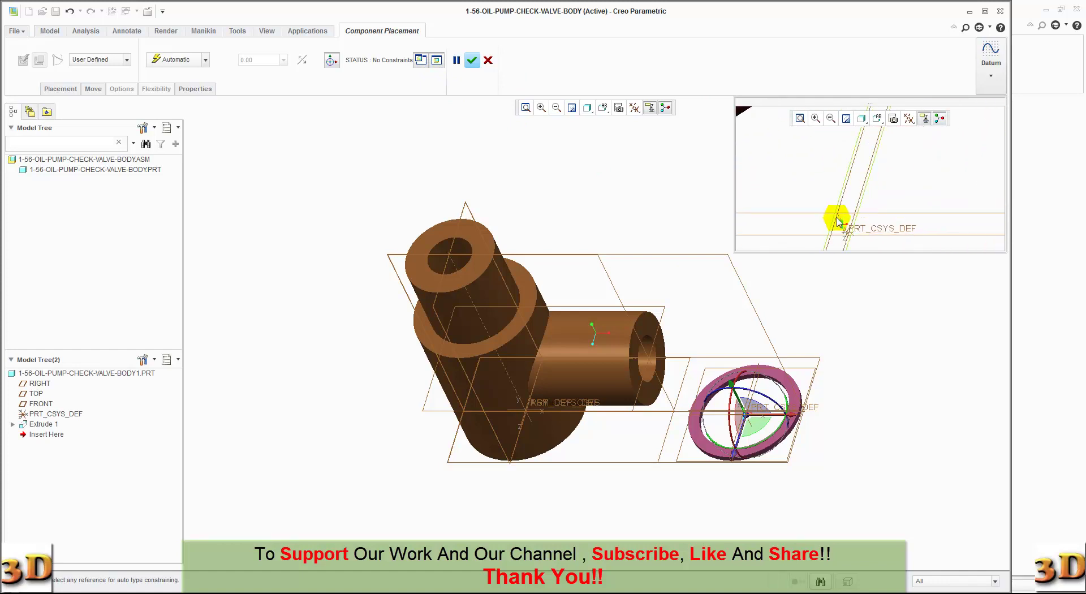
click(844, 223)
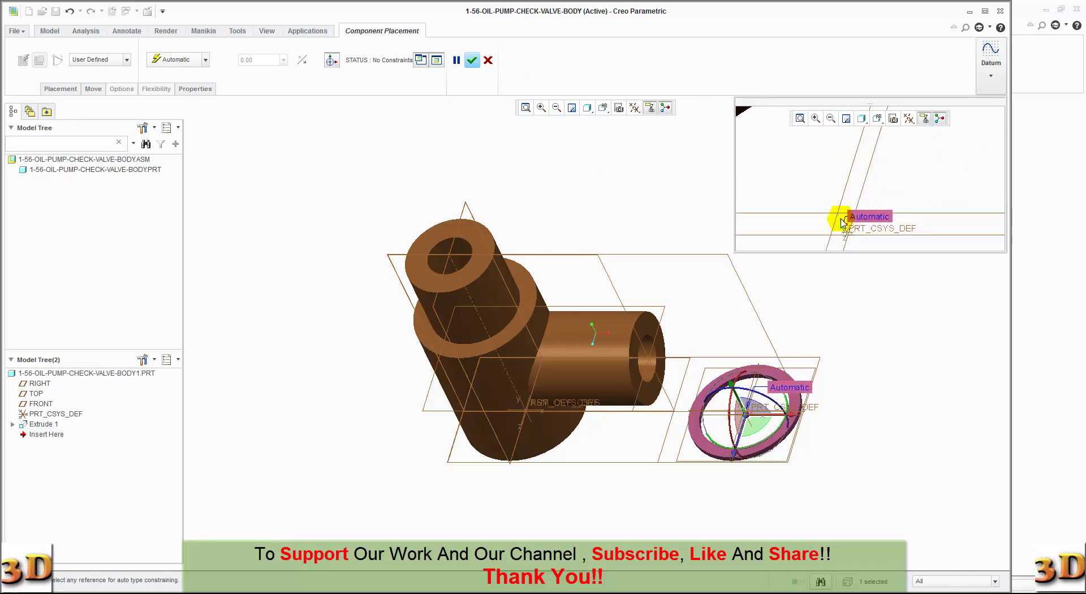
click(457, 269)
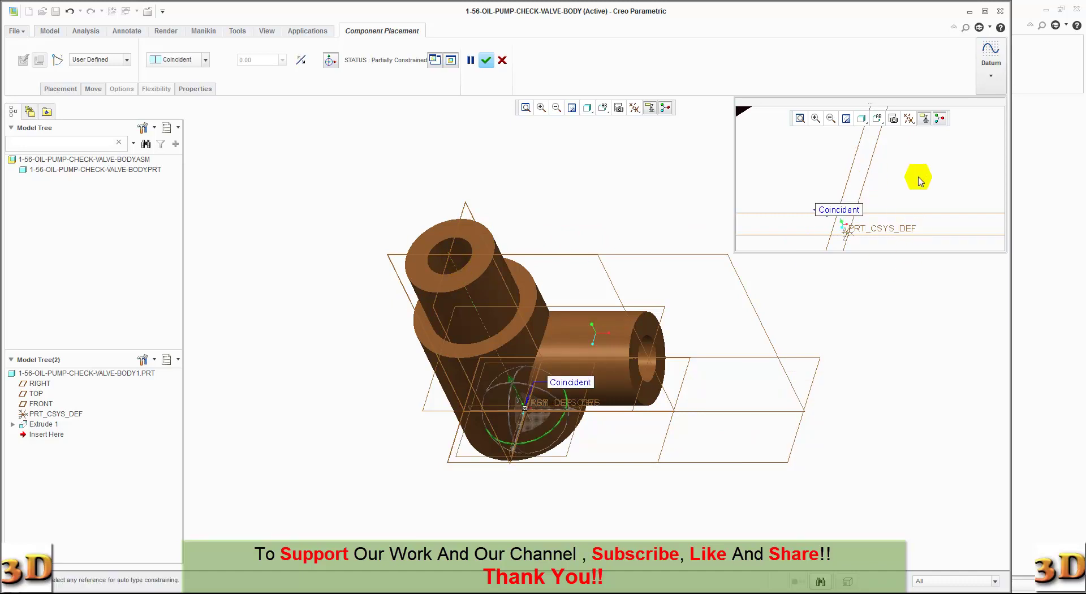
Mate the ring's flat face Coincident to the valve body's shoulder and confirm placement
scroll(921, 181, down, 3)
scroll(921, 177, down, 3)
middle_drag(958, 212, 835, 191)
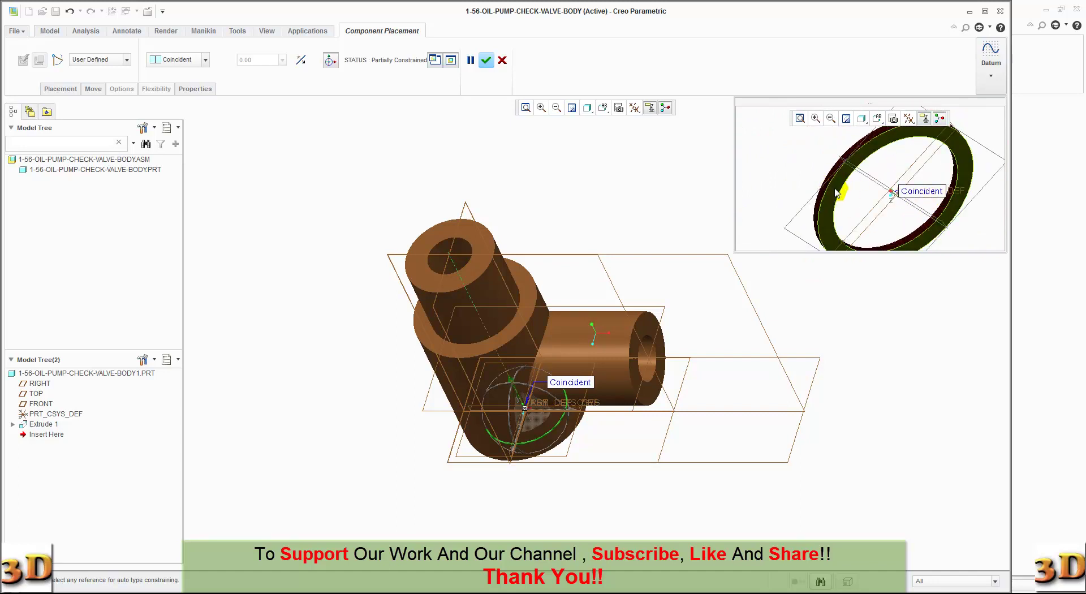
click(836, 195)
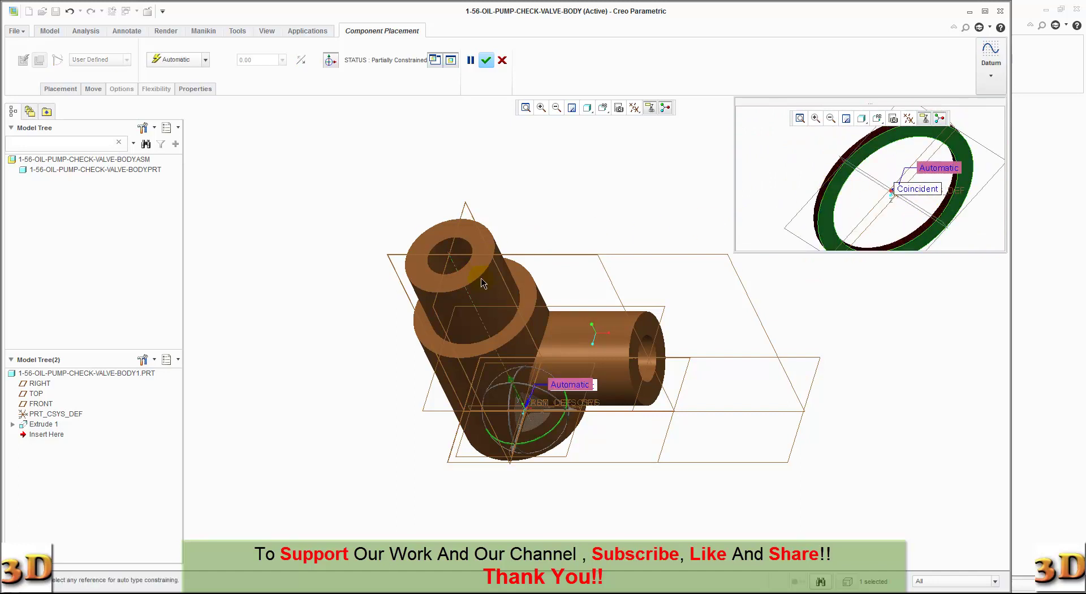
click(517, 325)
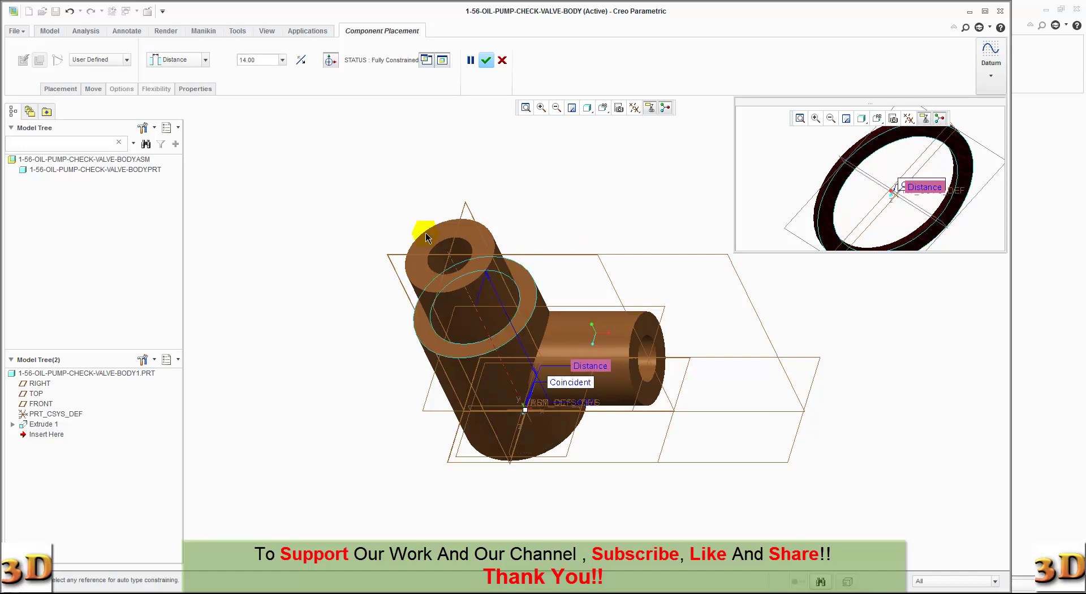
click(205, 62)
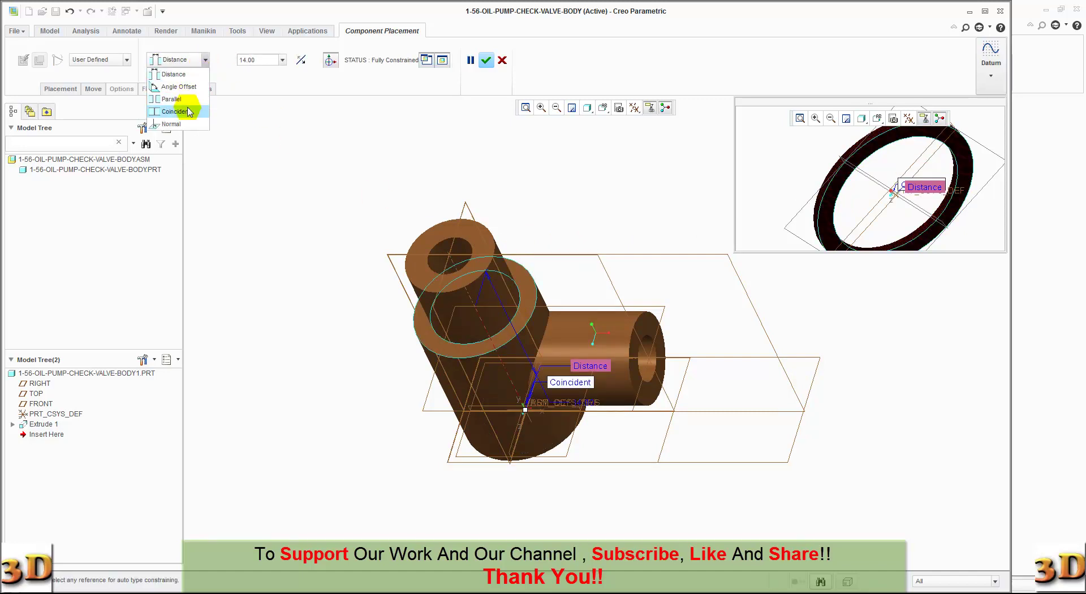
click(179, 109)
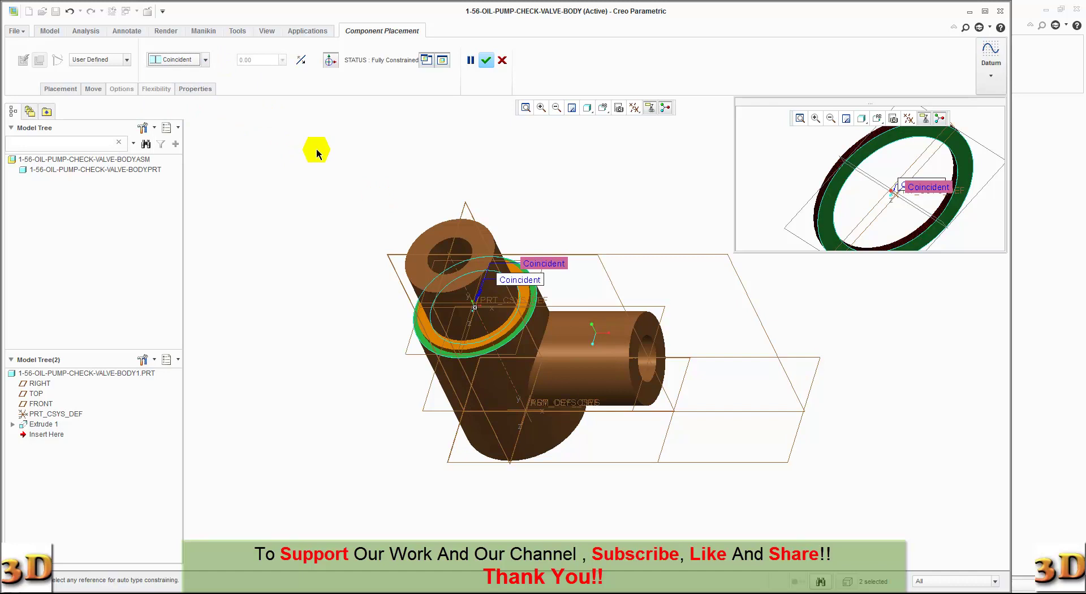
click(485, 59)
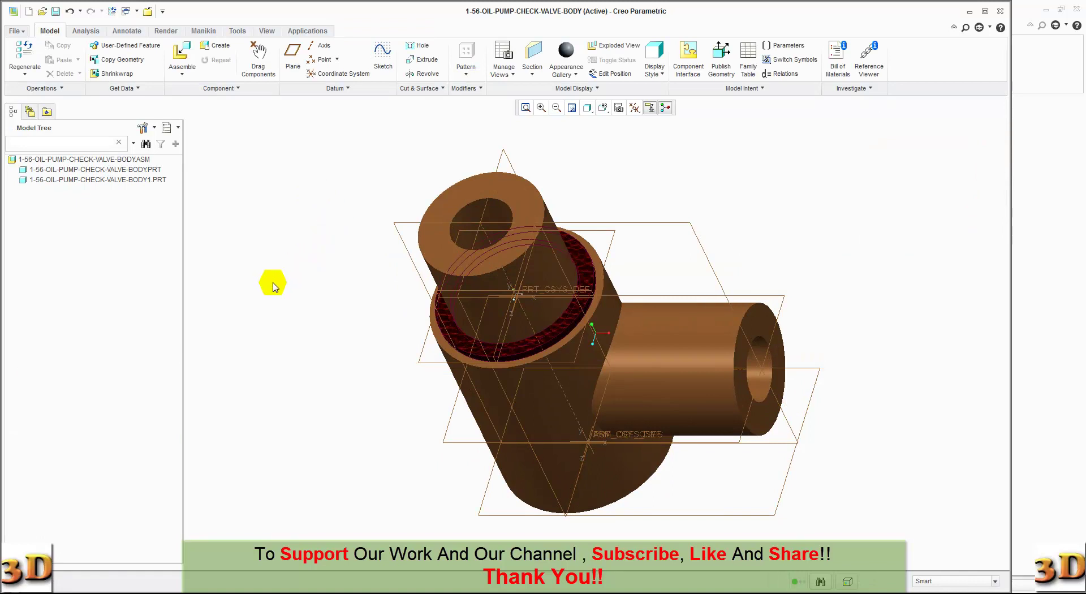
Zoom and shift the model right, then maximize the Creo window
scroll(321, 305, down, 2)
scroll(321, 305, down, 1)
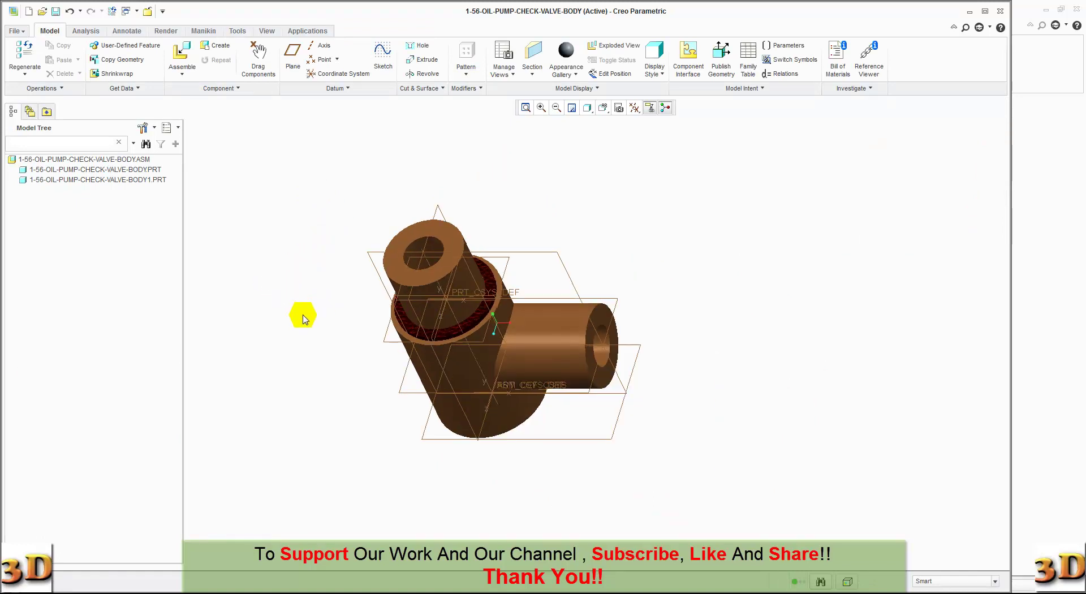
shift+middle_drag(278, 321, 562, 319)
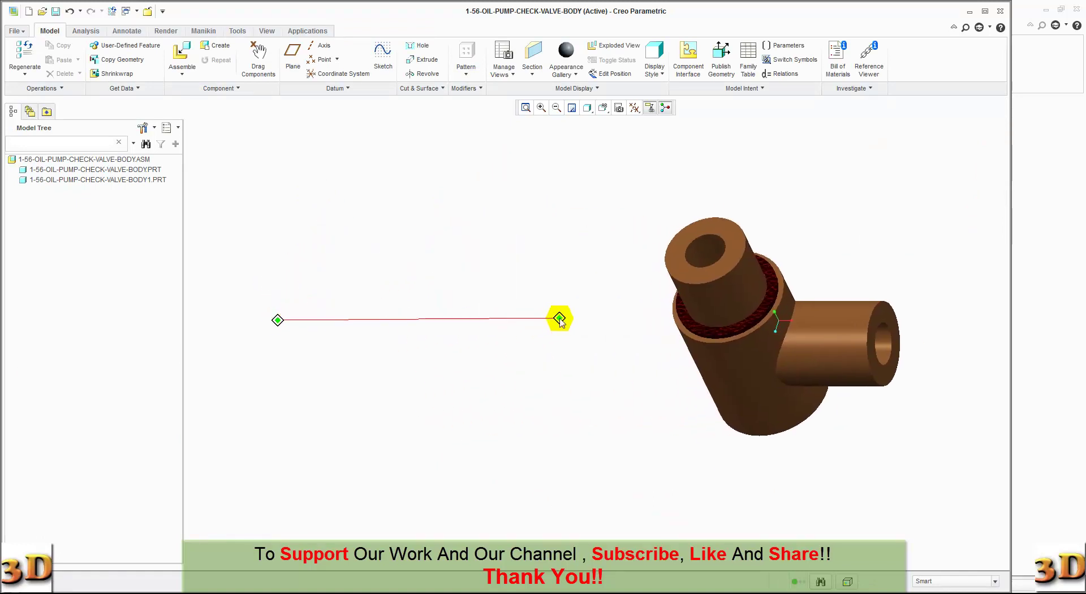
click(986, 11)
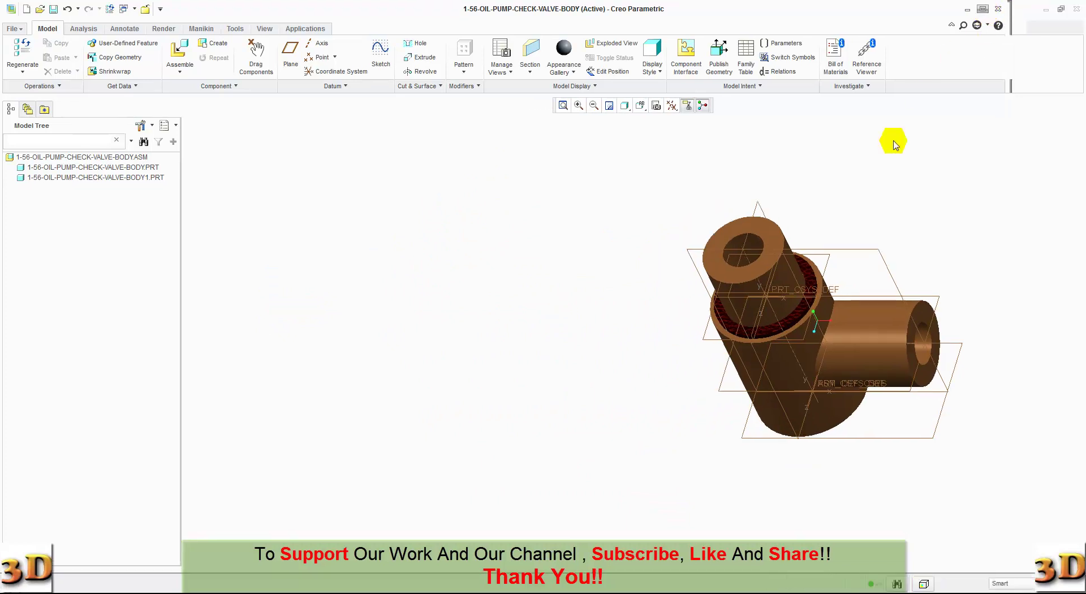
scroll(677, 234, down, 1)
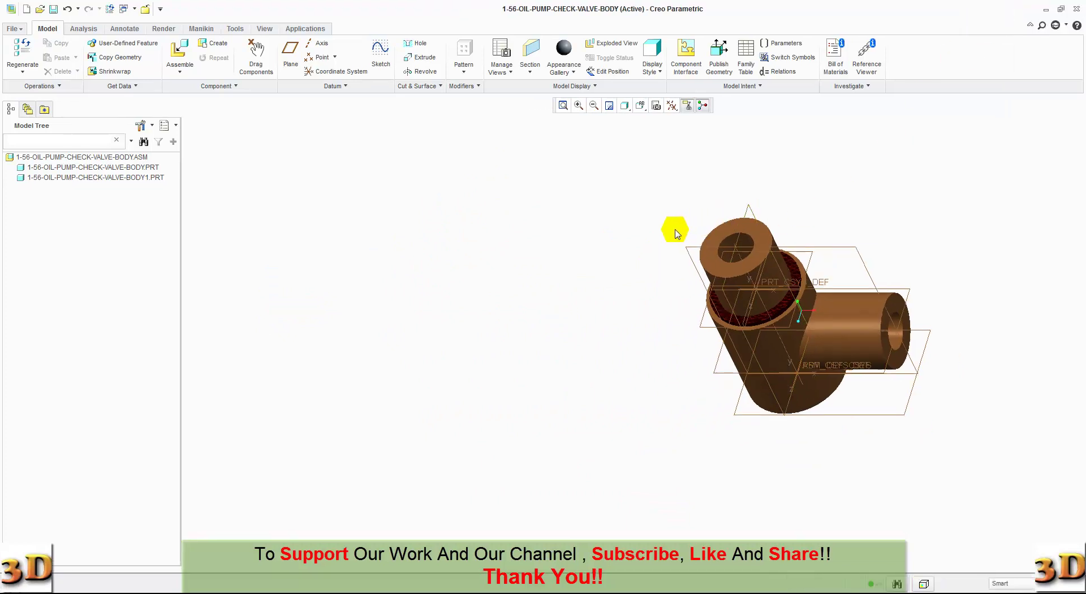
Open the Scene gallery from the Render tab and scroll through the scenes
click(163, 28)
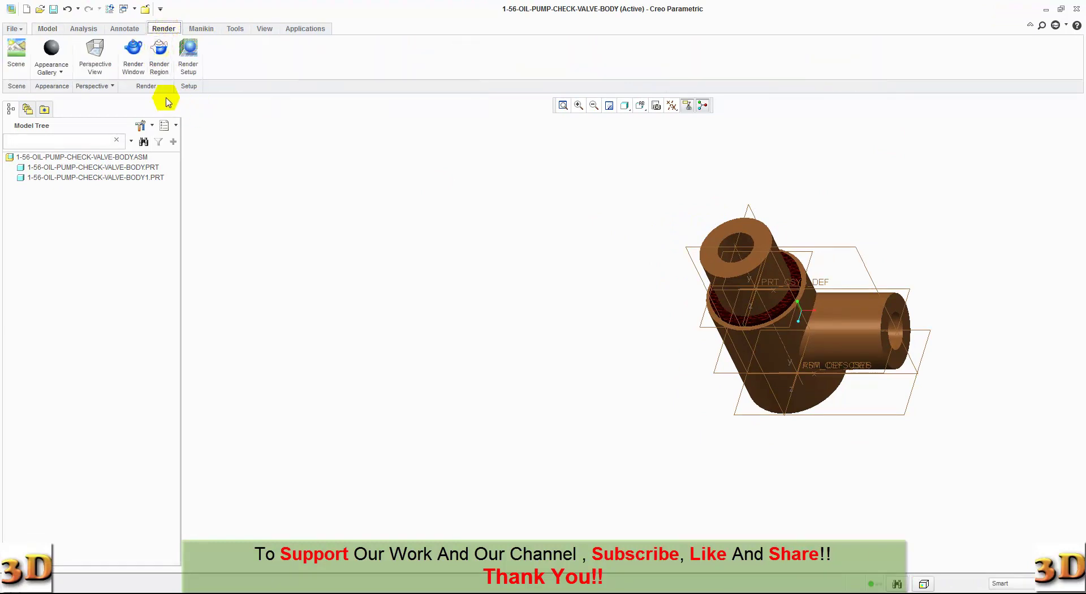
click(16, 51)
drag(141, 275, 146, 351)
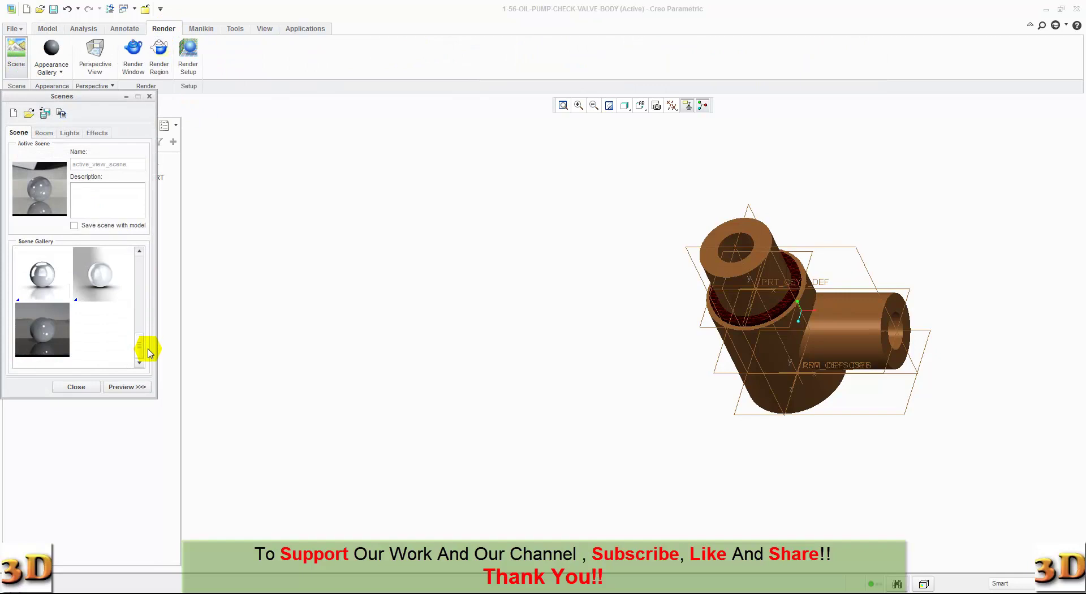
Render the valve assembly in the photolux-studio-hard scene, then bring up the Save Object dialog
click(66, 283)
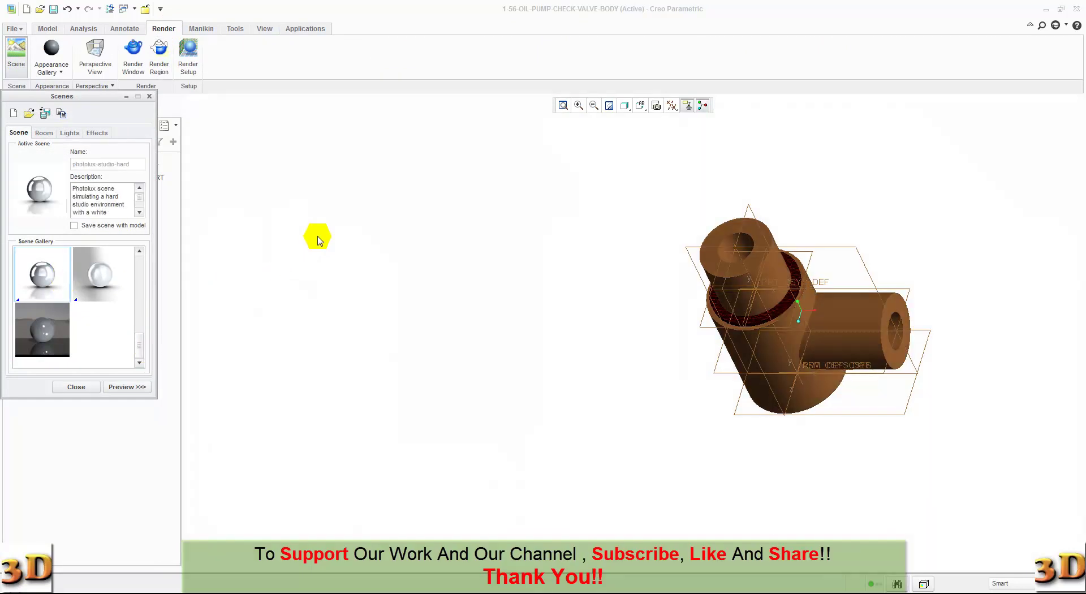
click(133, 56)
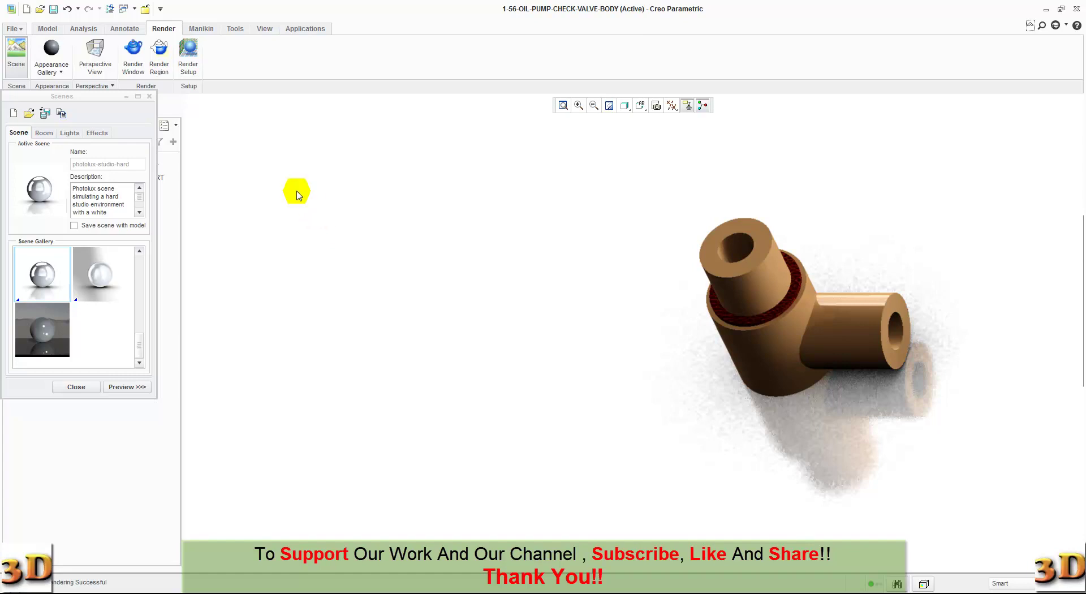
click(53, 9)
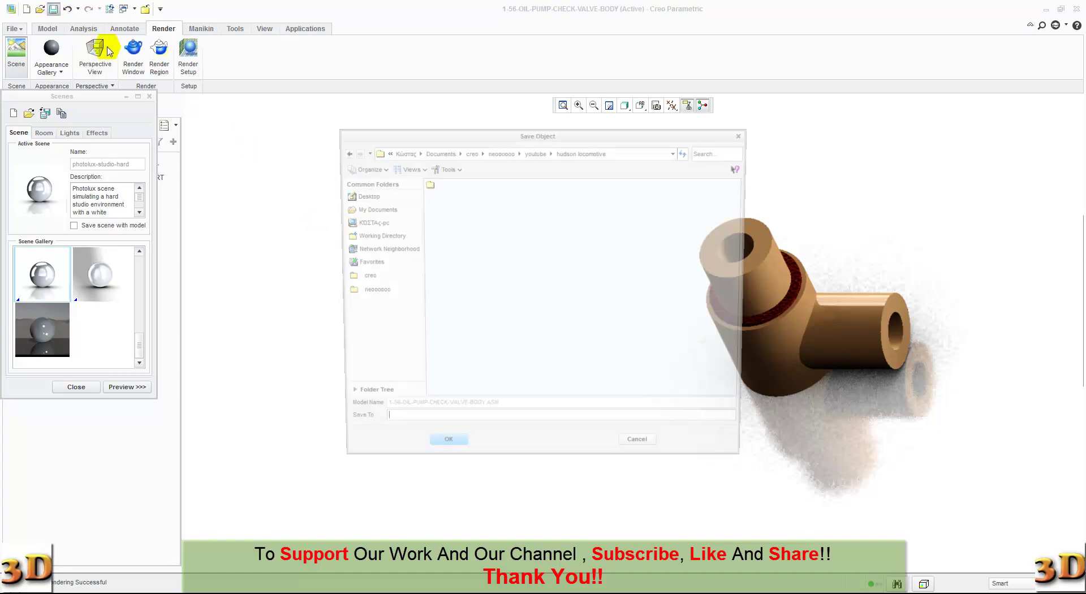